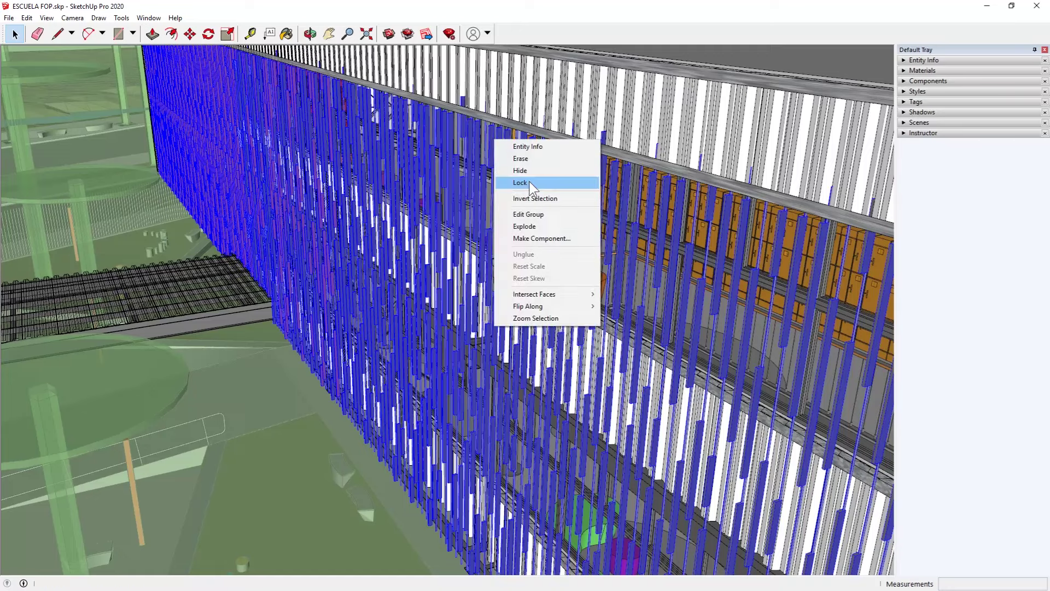
- Hide the blue building group, then unhide all objects and orbit out over the whole school site
left_click(524, 171)
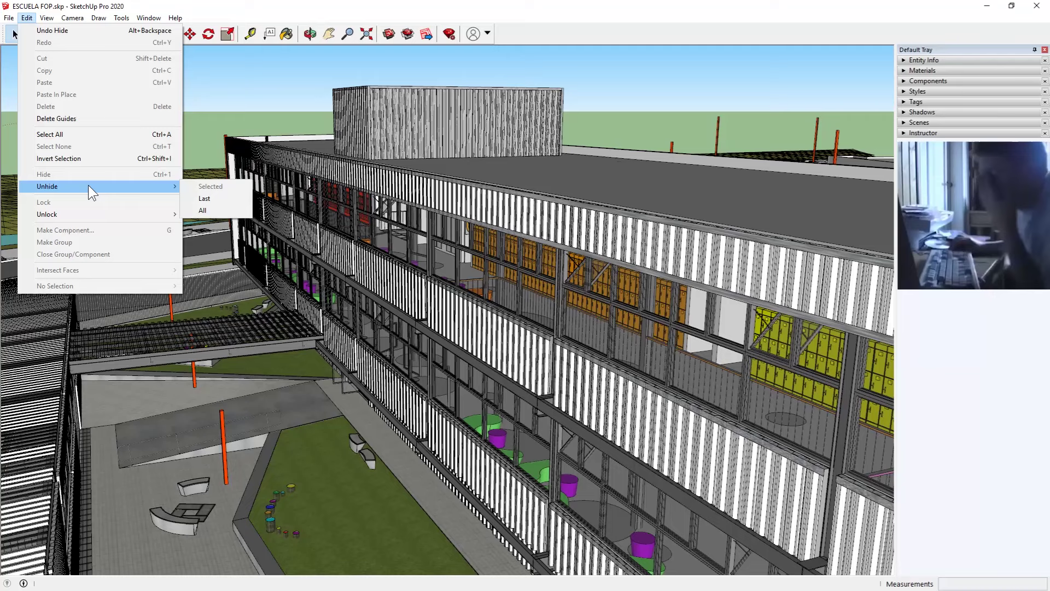
left_click(208, 211)
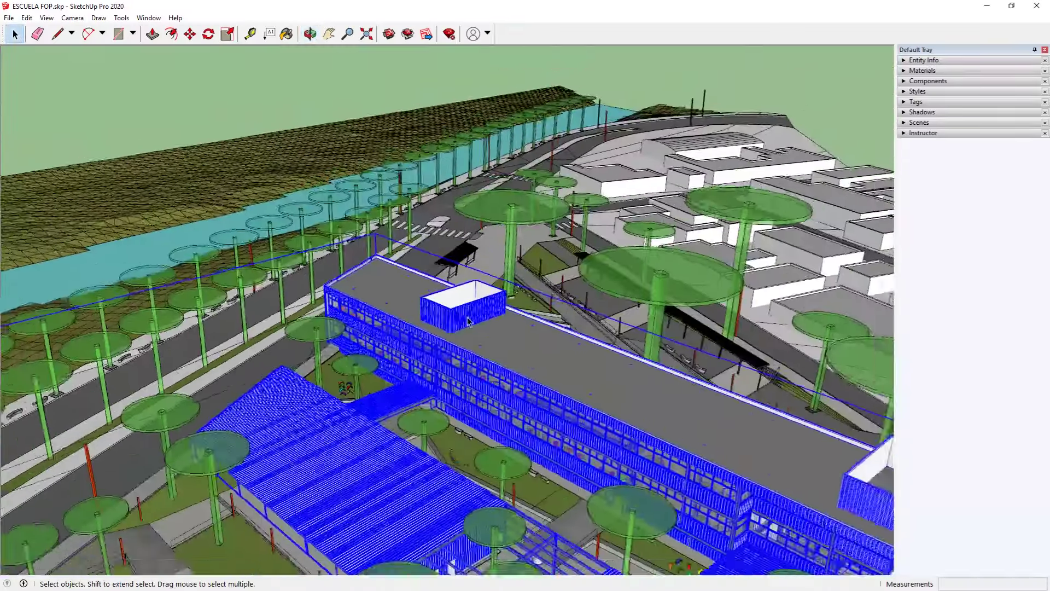
middle_click_drag(467, 320, 525, 382)
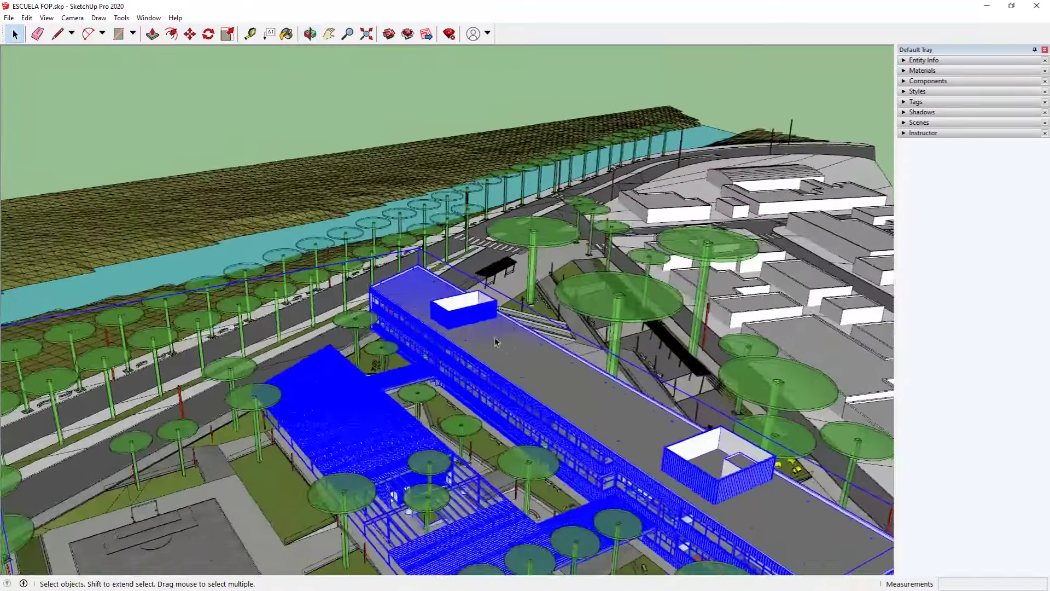
scroll(584, 466, "down", 5)
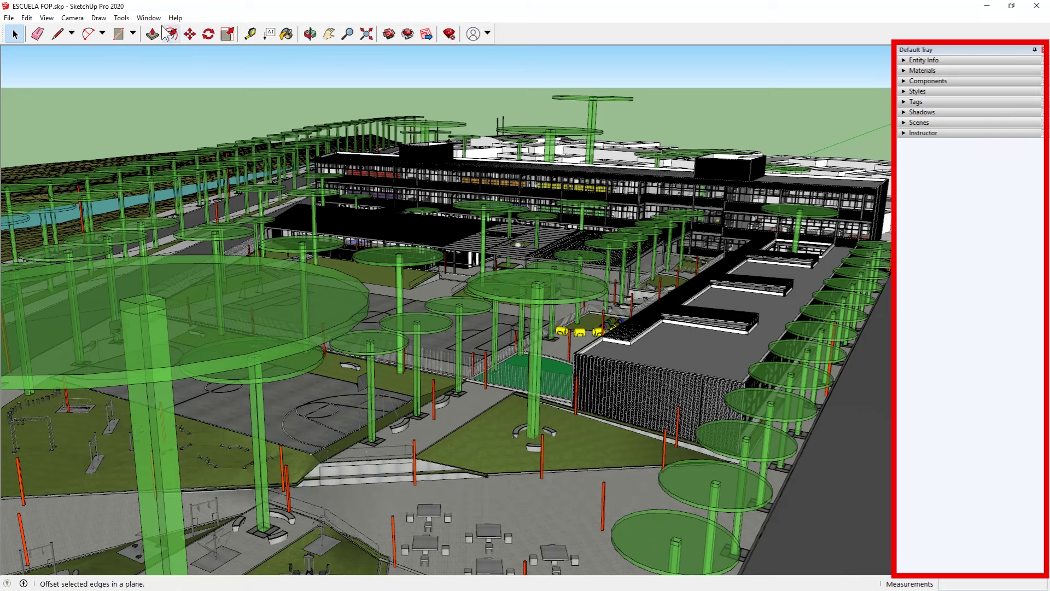
- Add the Outliner to the Default Tray and open its panel
left_click(150, 18)
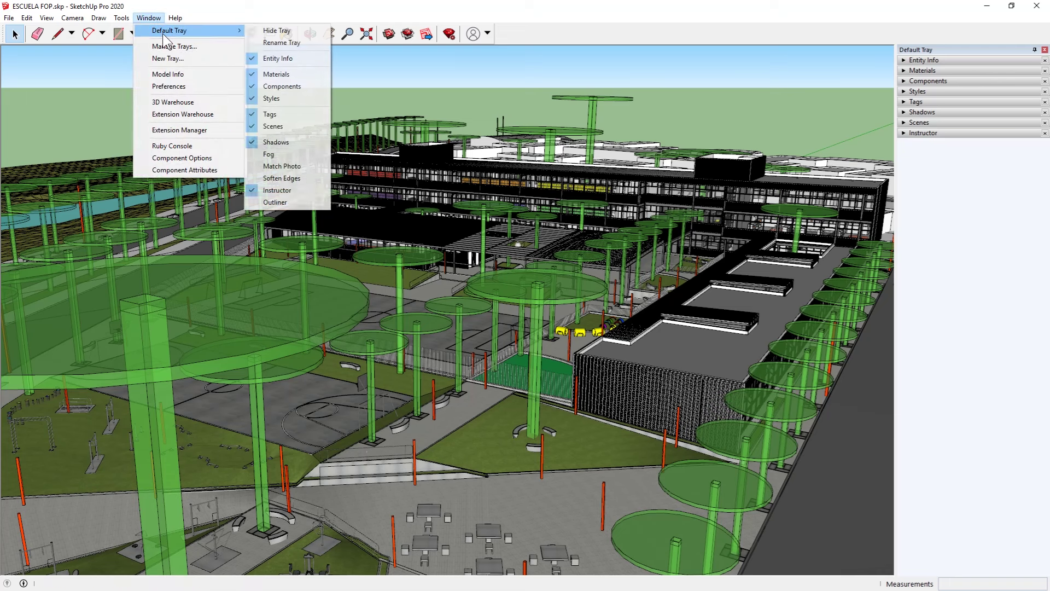
mouse_move(189, 30)
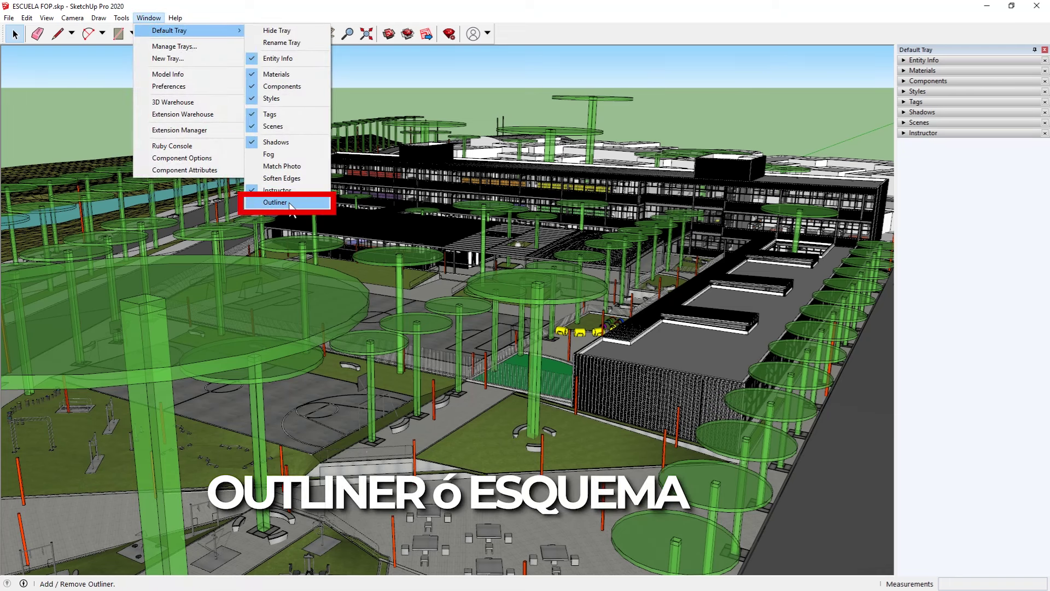
left_click(290, 204)
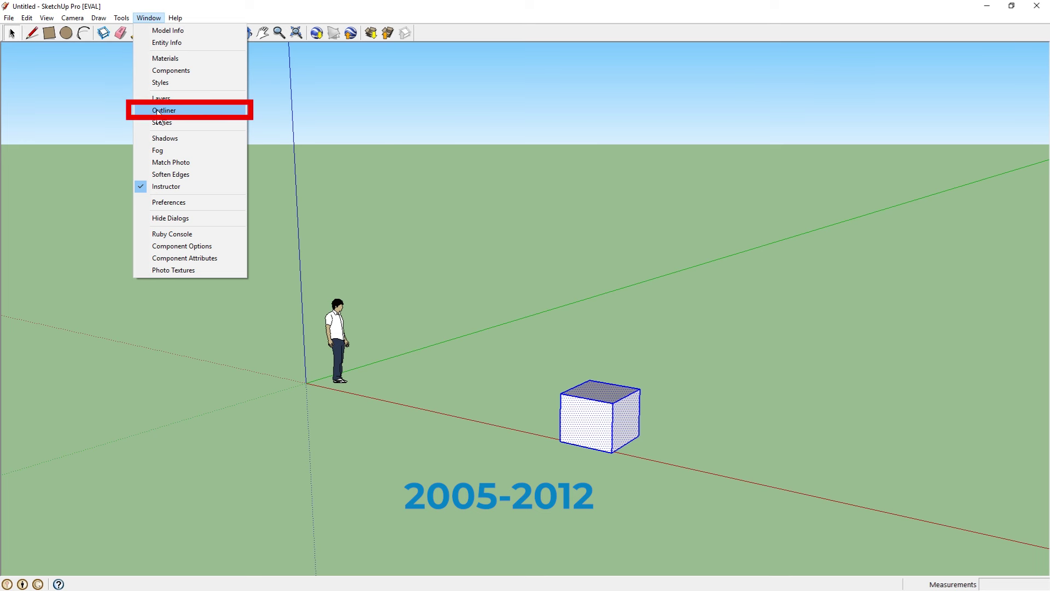
left_click(207, 111)
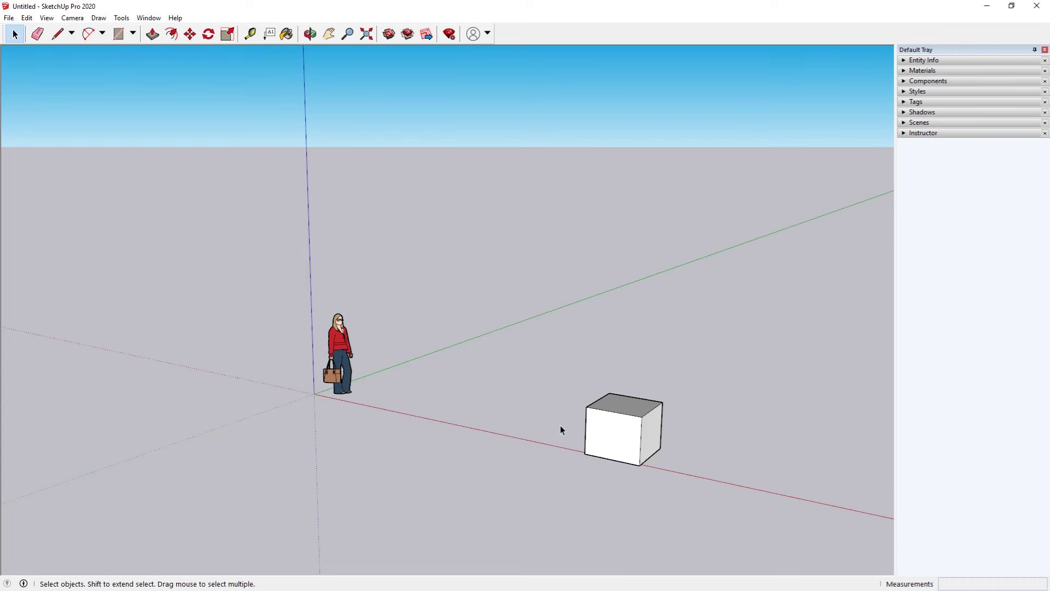
- Tick Outliner in the Default Tray list so the untitled model and scale figure appear
left_click(146, 19)
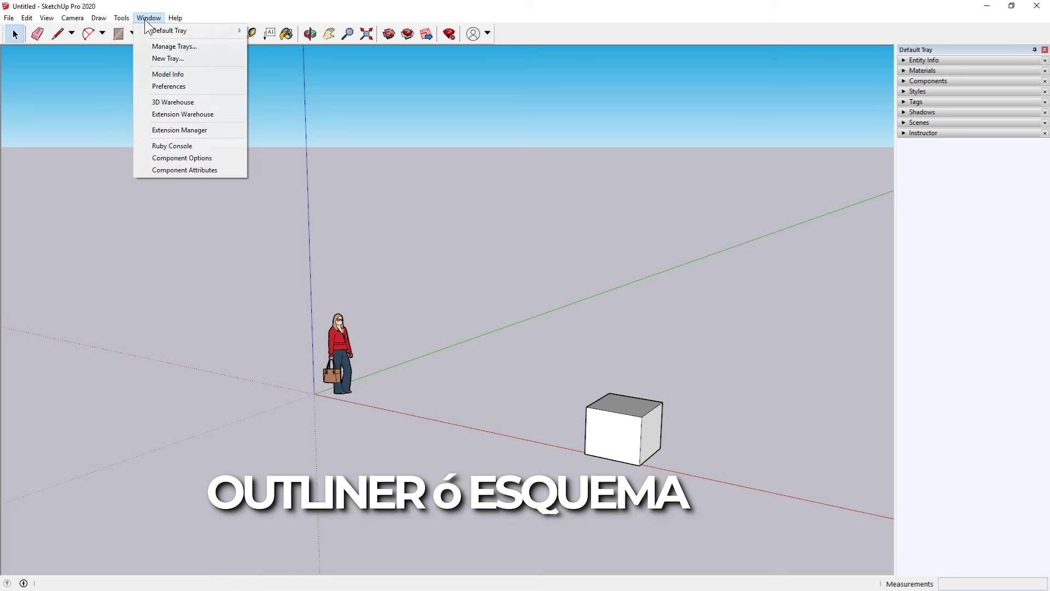
mouse_move(169, 31)
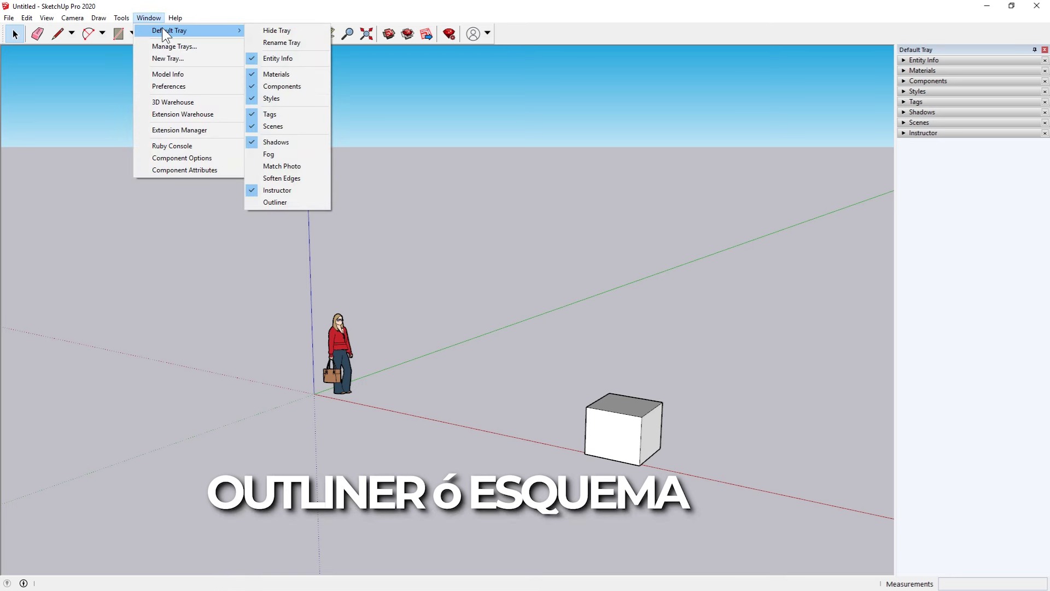
left_click(274, 201)
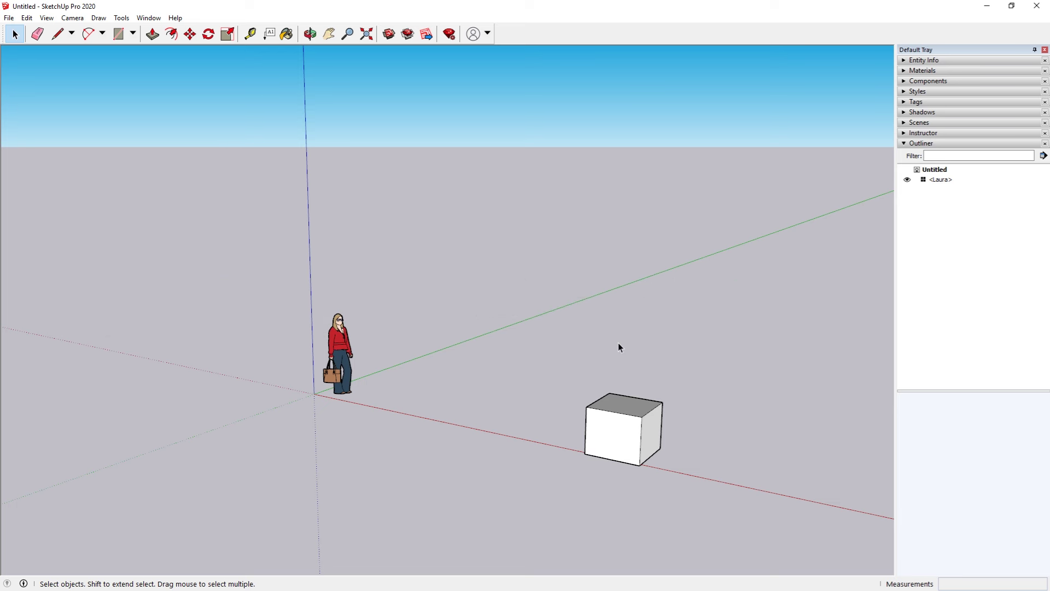
- Draw a flat ground rectangle between the figure and the cube, then select and deselect its face
left_click(118, 33)
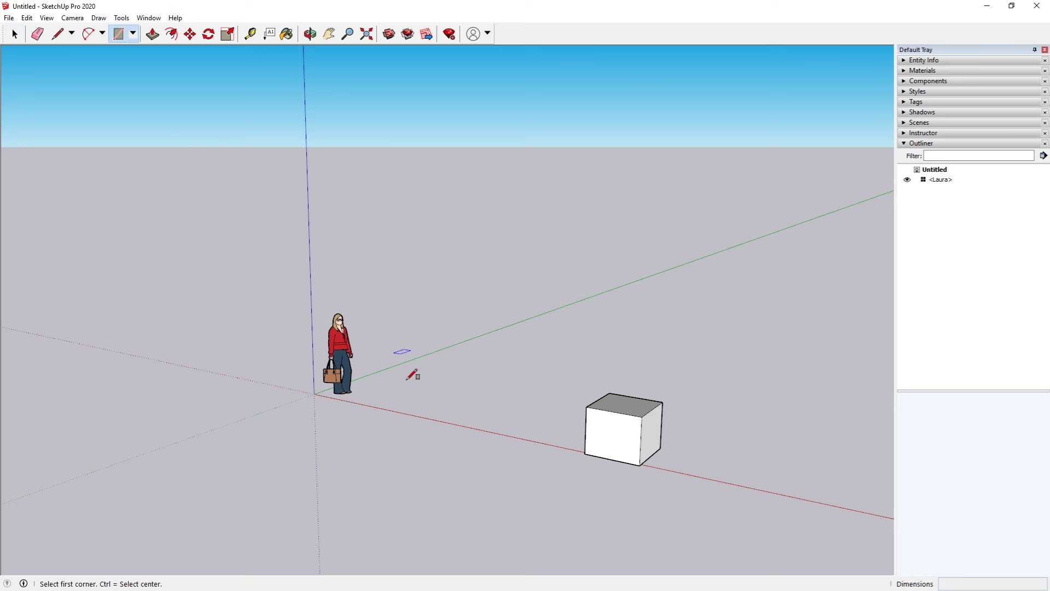
left_click(409, 408)
left_click(547, 381)
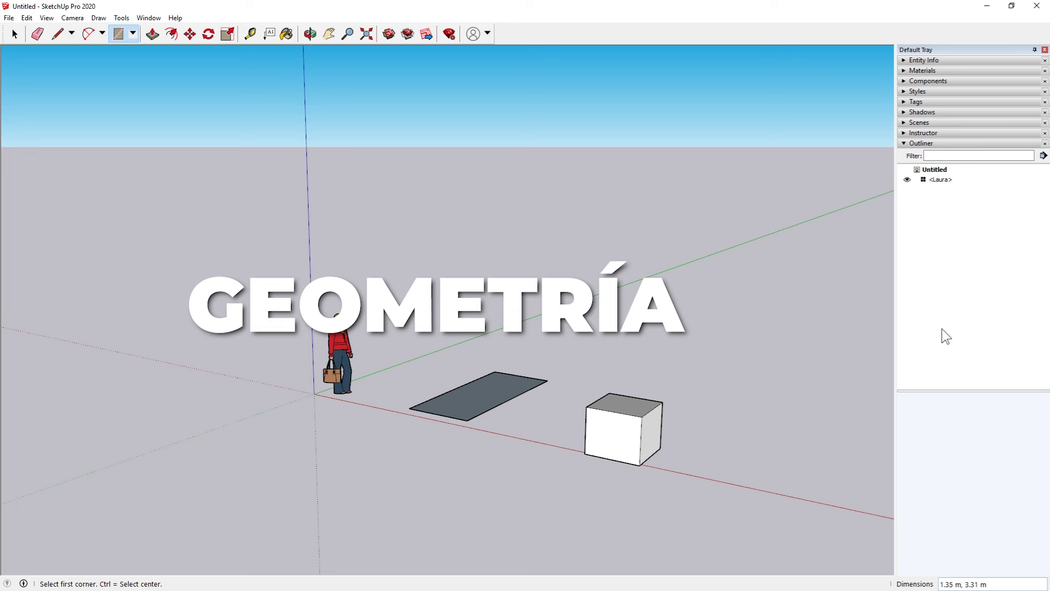
key("space")
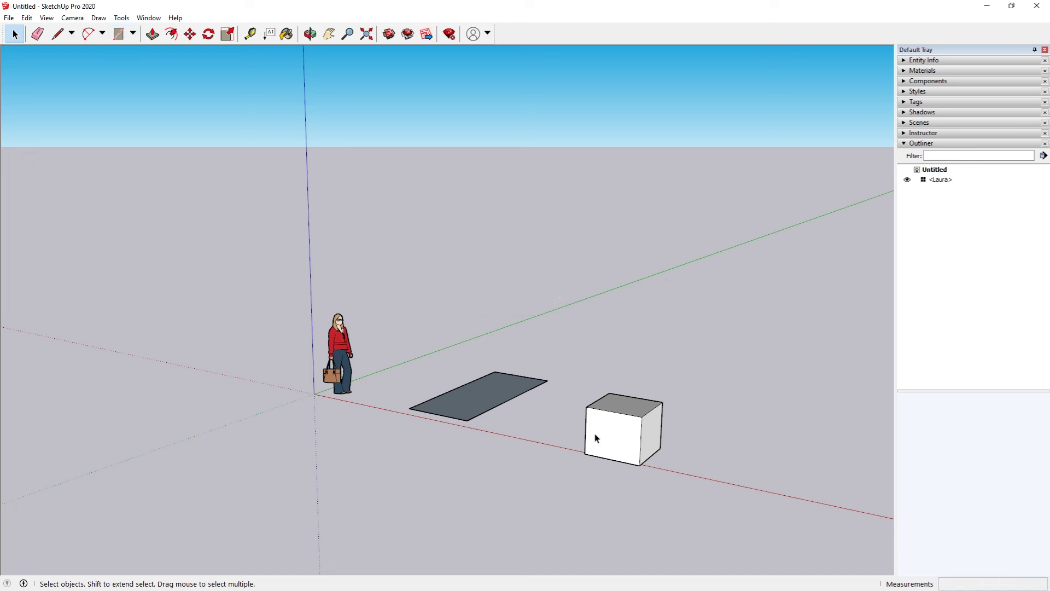
scroll(614, 423, "up", 2)
left_click(449, 385)
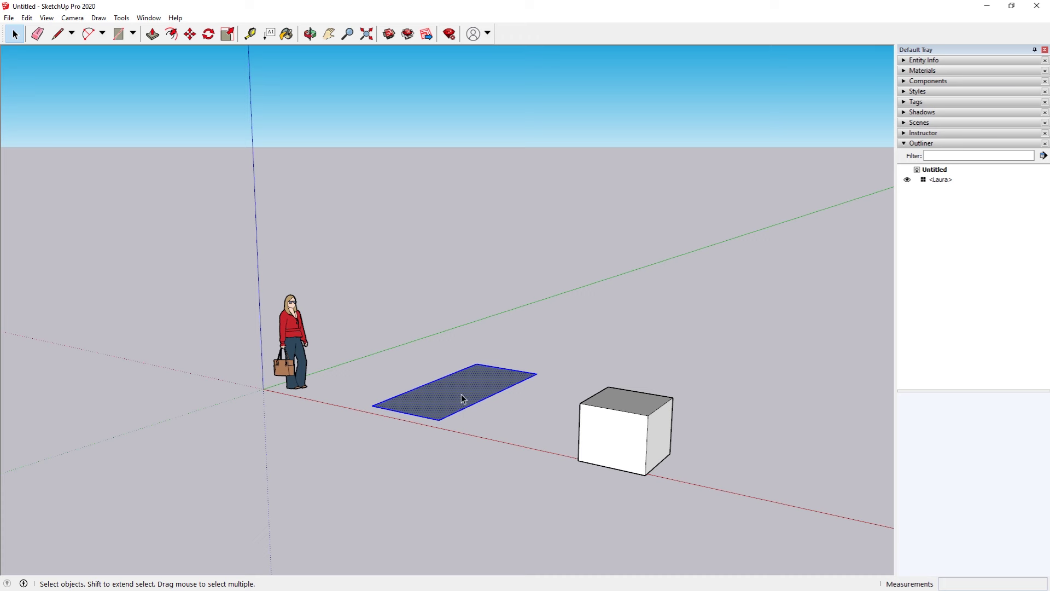
left_click(420, 349)
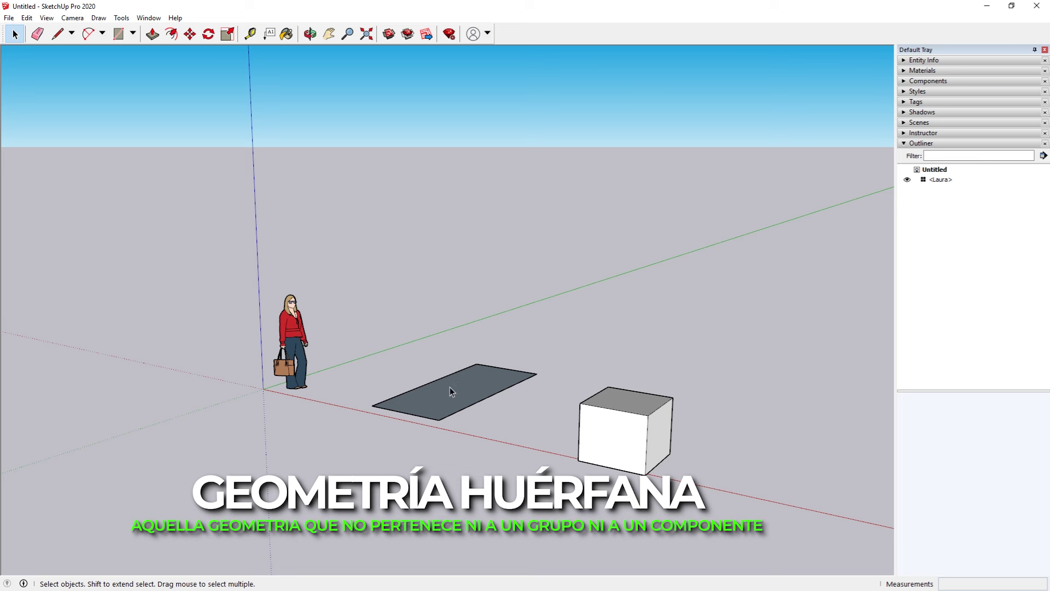
- Copy the cube 1.58 m to the right and make the copy a group
double_click(449, 391)
left_click(660, 317)
triple_click(598, 427)
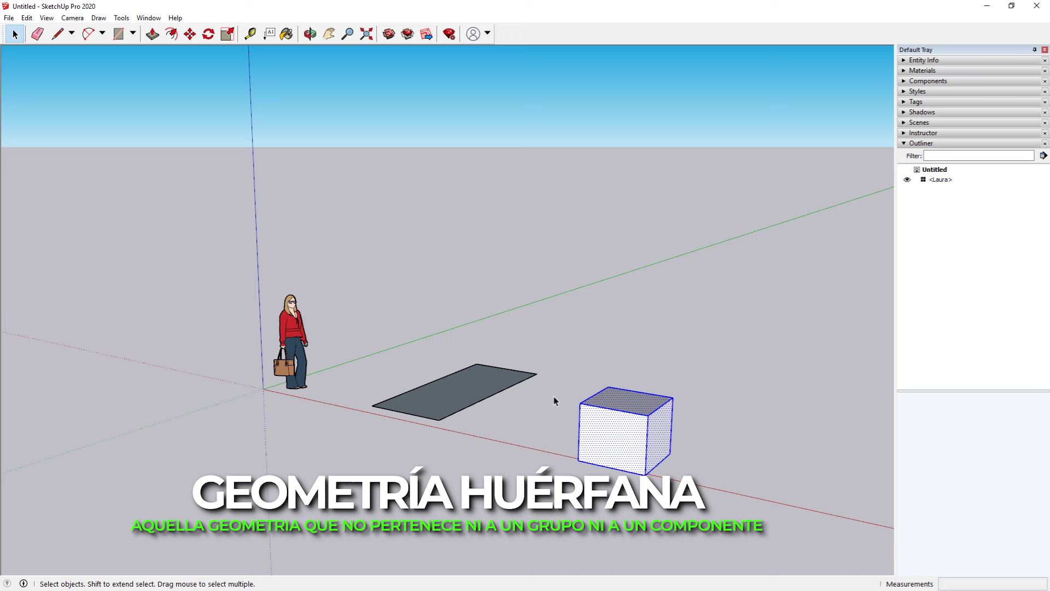
left_click(190, 34)
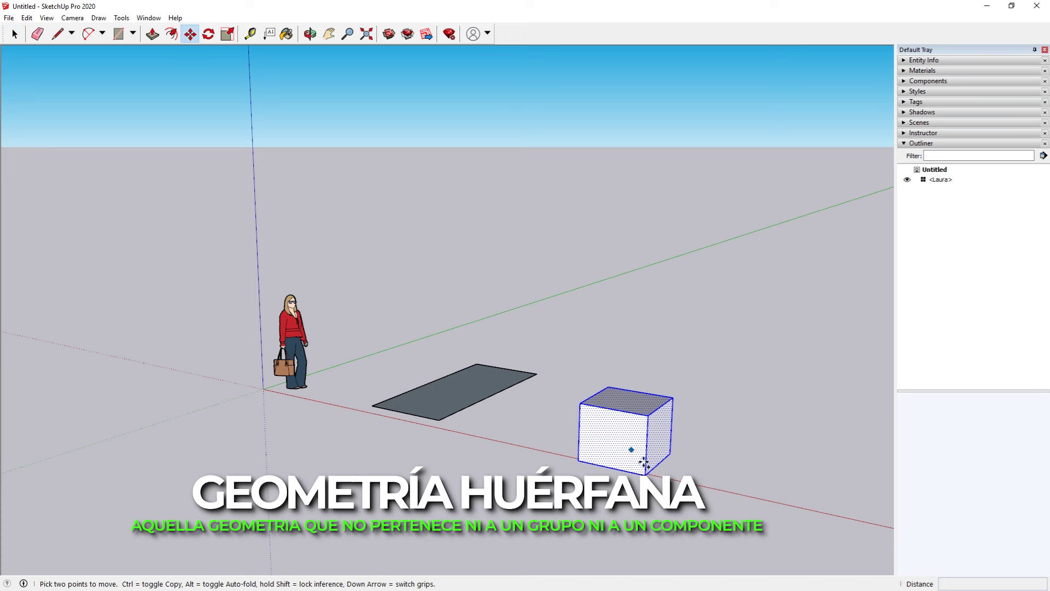
key("ctrl")
left_click(611, 468)
left_click(731, 489)
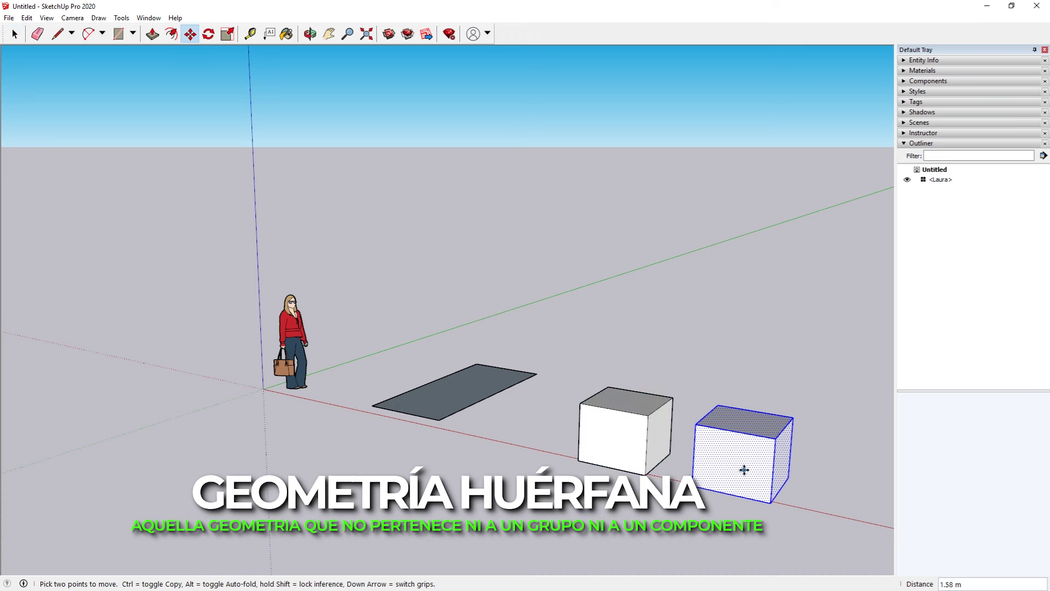
right_click(733, 445)
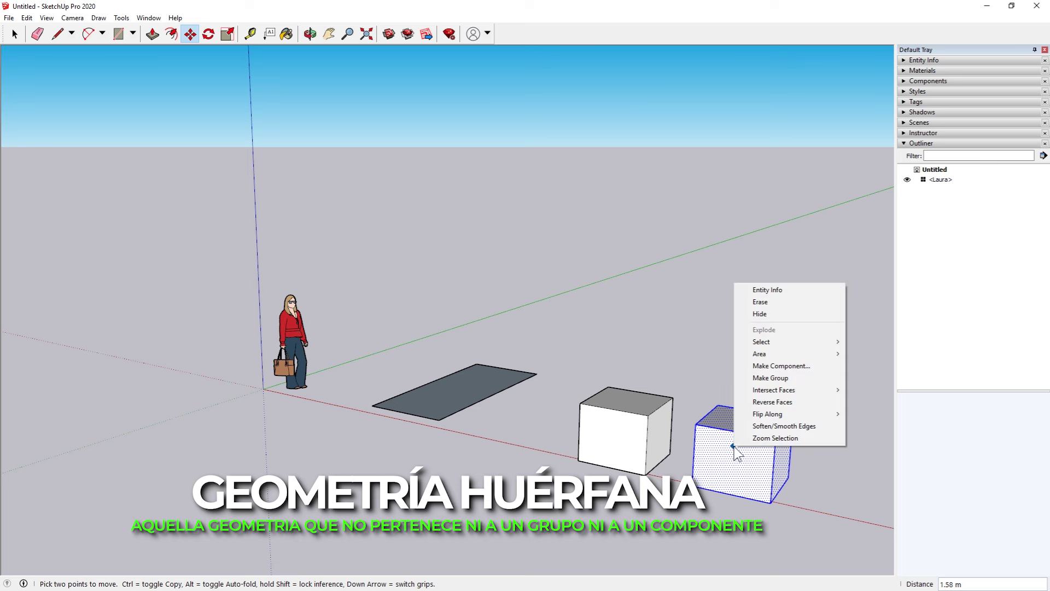
left_click(769, 377)
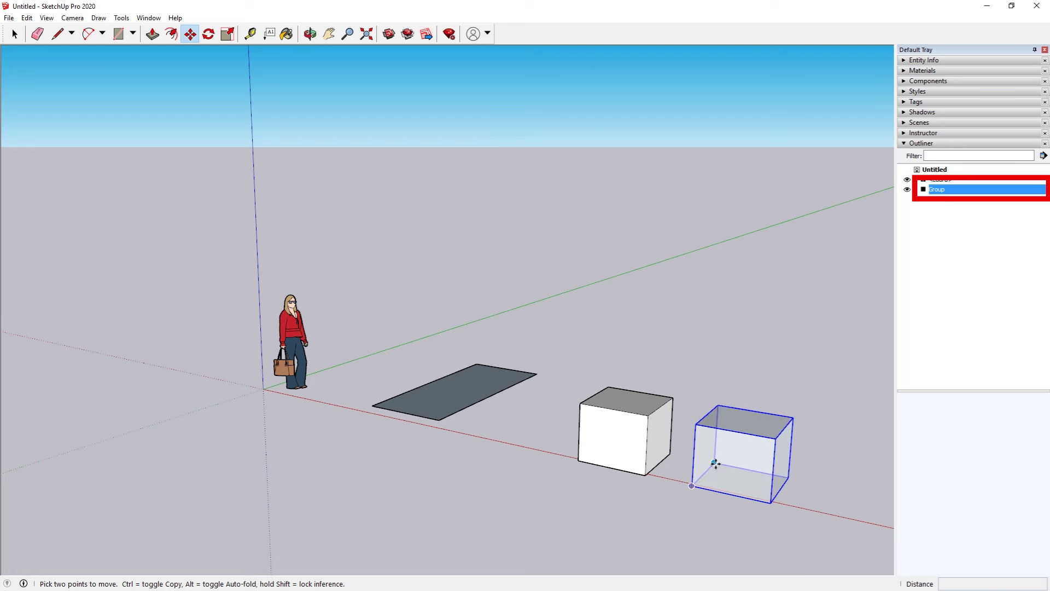
- Copy the grouped cube another 1.27 m to the right
left_click(716, 462)
key("ctrl")
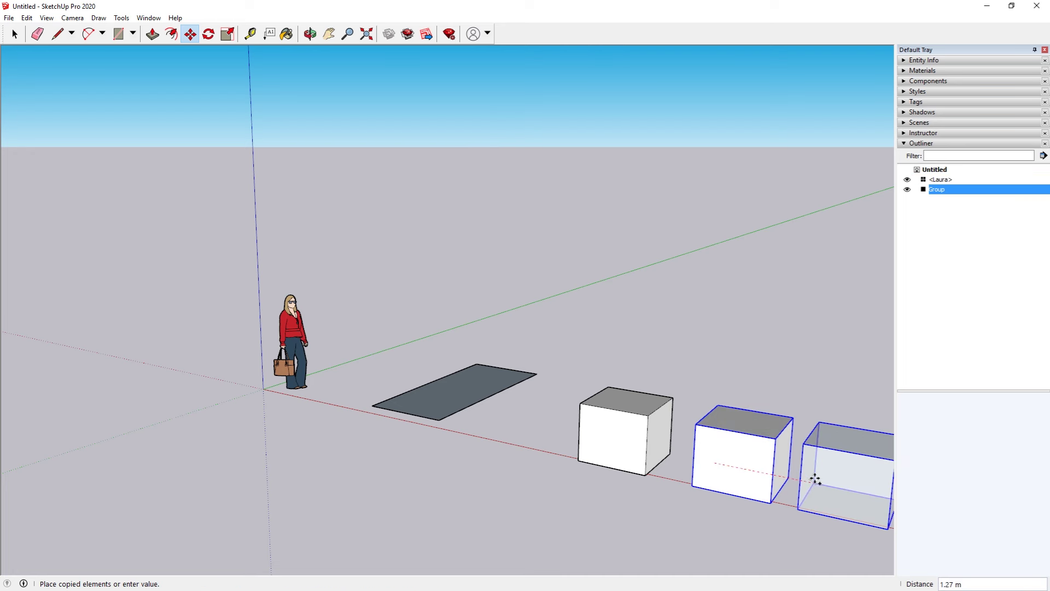
left_click(814, 477)
scroll(278, 336, "down", 1)
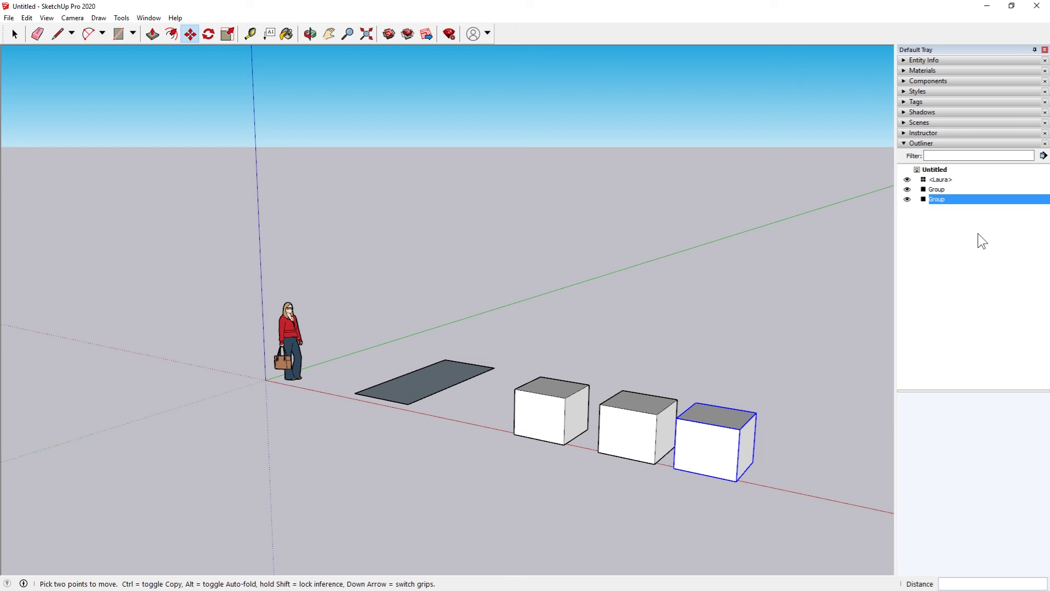
- Select the scale figure and each Group entry from the Outliner list, then return to Select
left_click(940, 180)
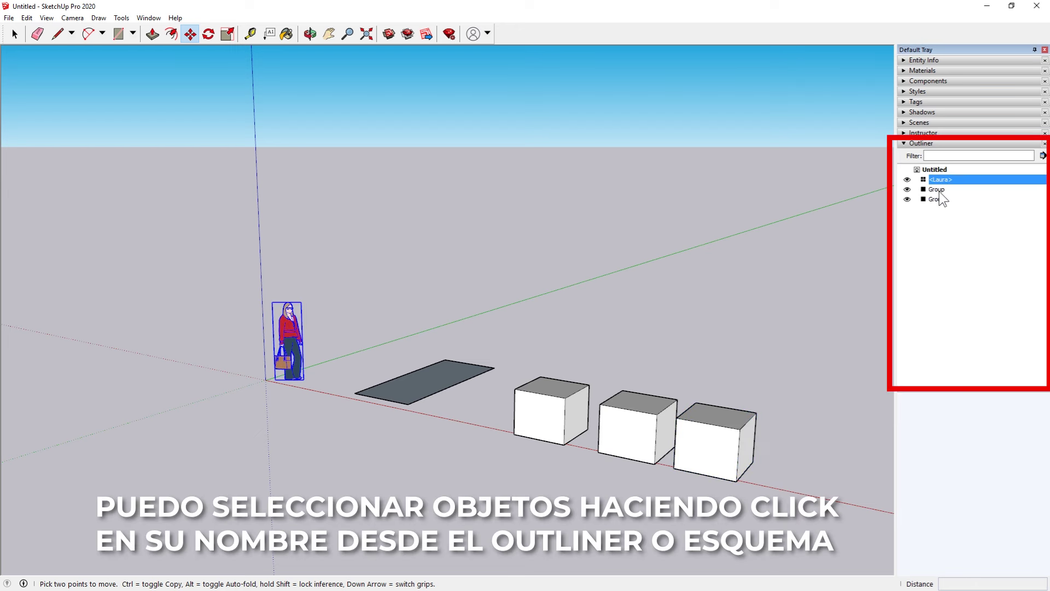
left_click(939, 190)
left_click(937, 200)
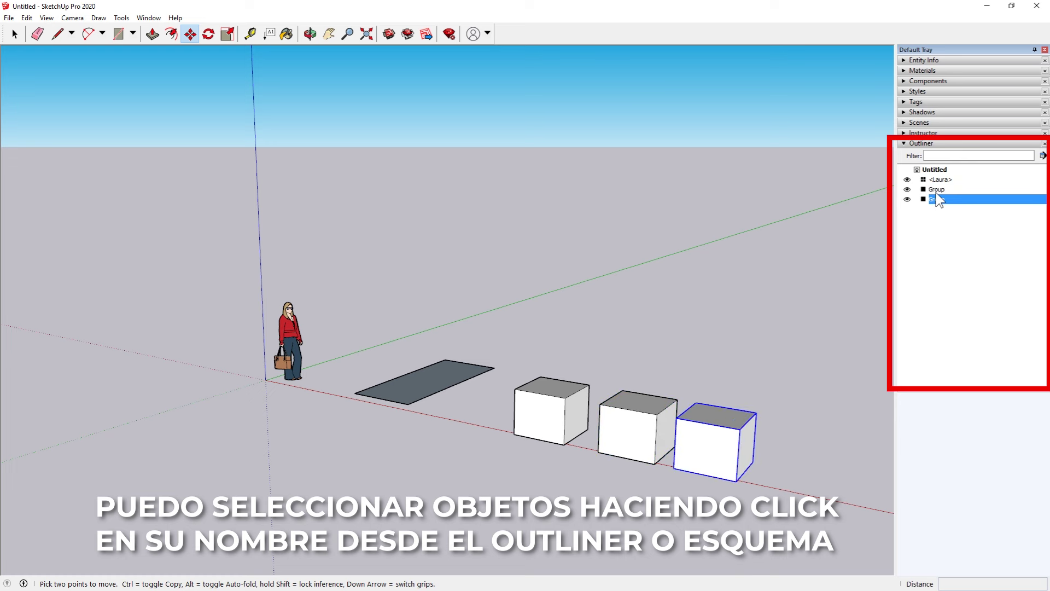
left_click(937, 190)
left_click(938, 190)
key("space")
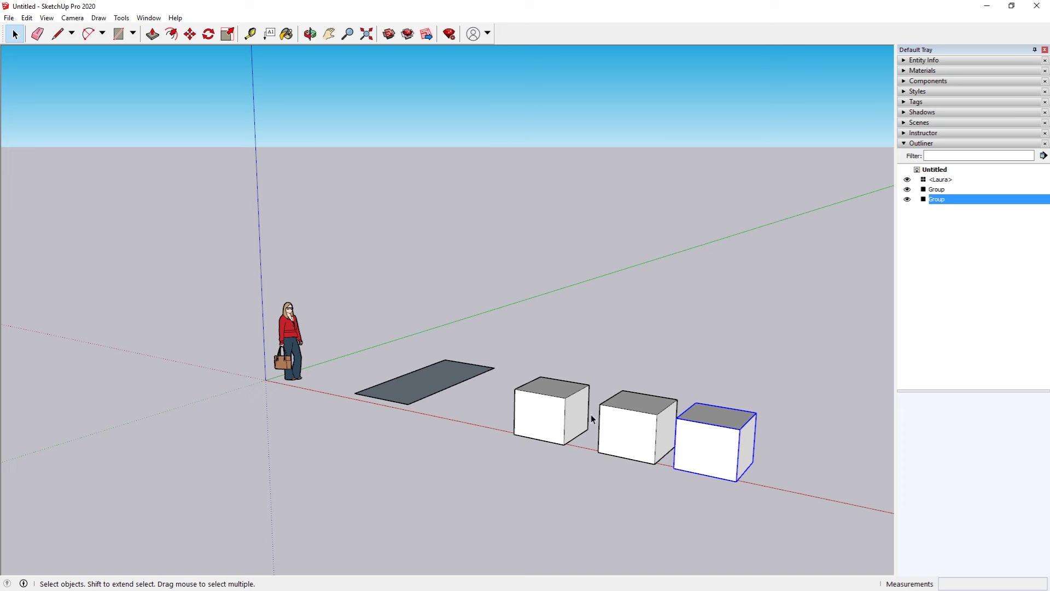
- Move the original loose cube from its bottom corner onto the dark rectangle's corner, then pick it up again
scroll(540, 412, "up", 3)
scroll(537, 415, "up", 3)
scroll(536, 415, "up", 1)
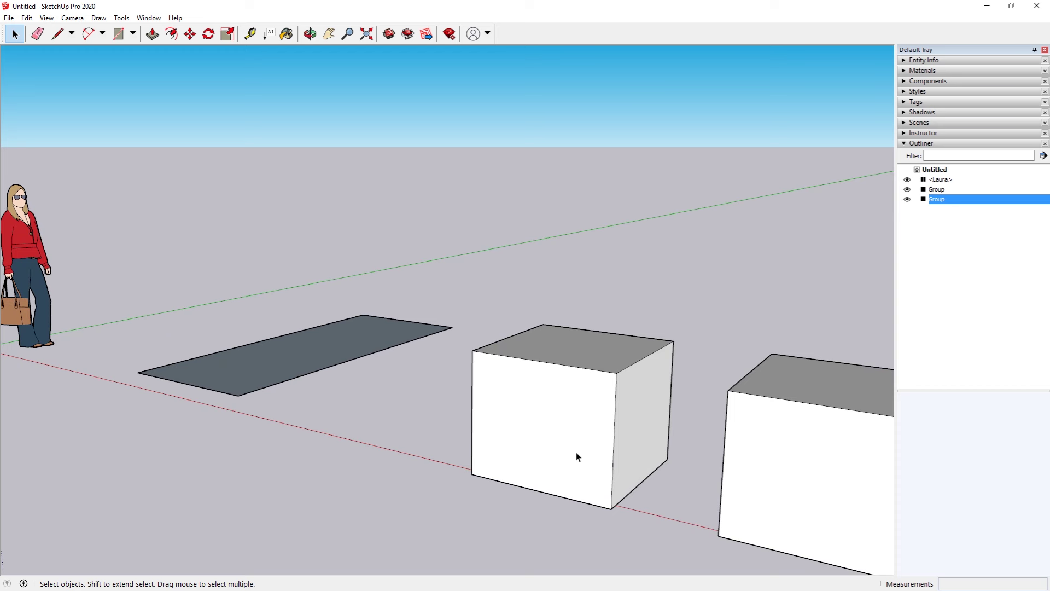
left_click(518, 420)
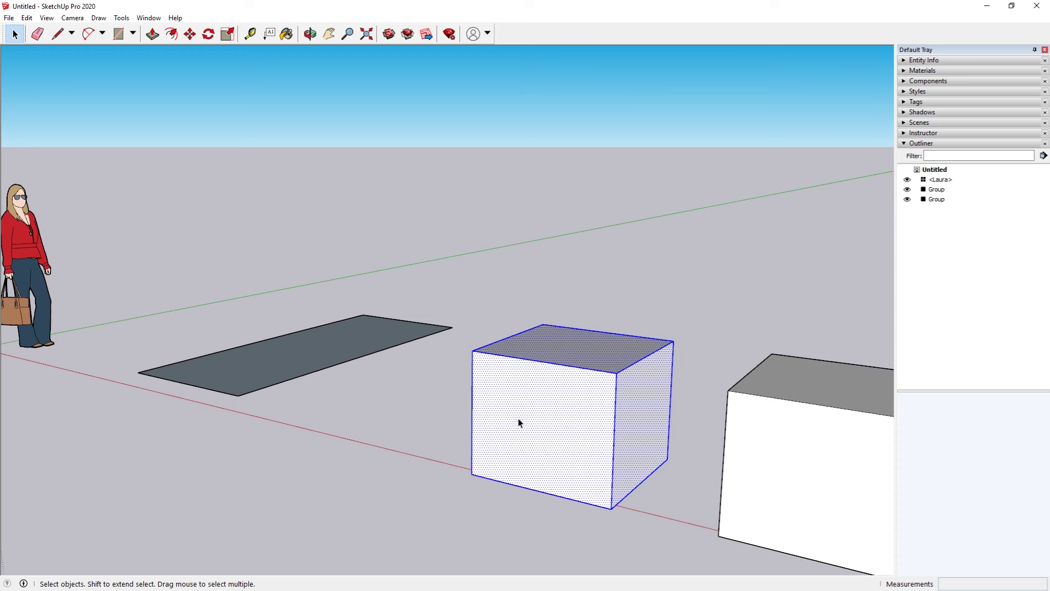
key("m")
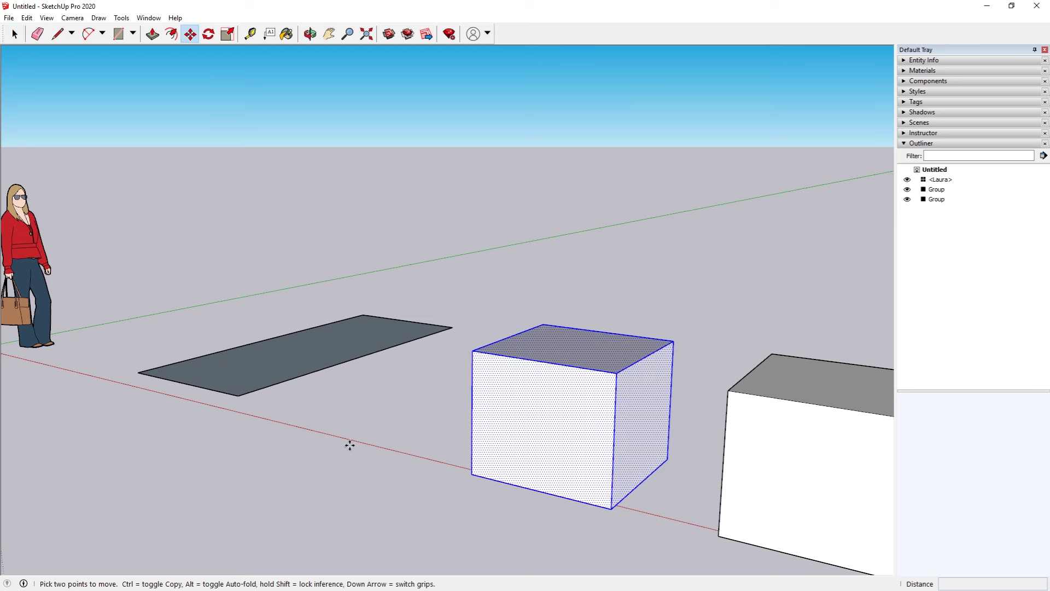
left_click(471, 476)
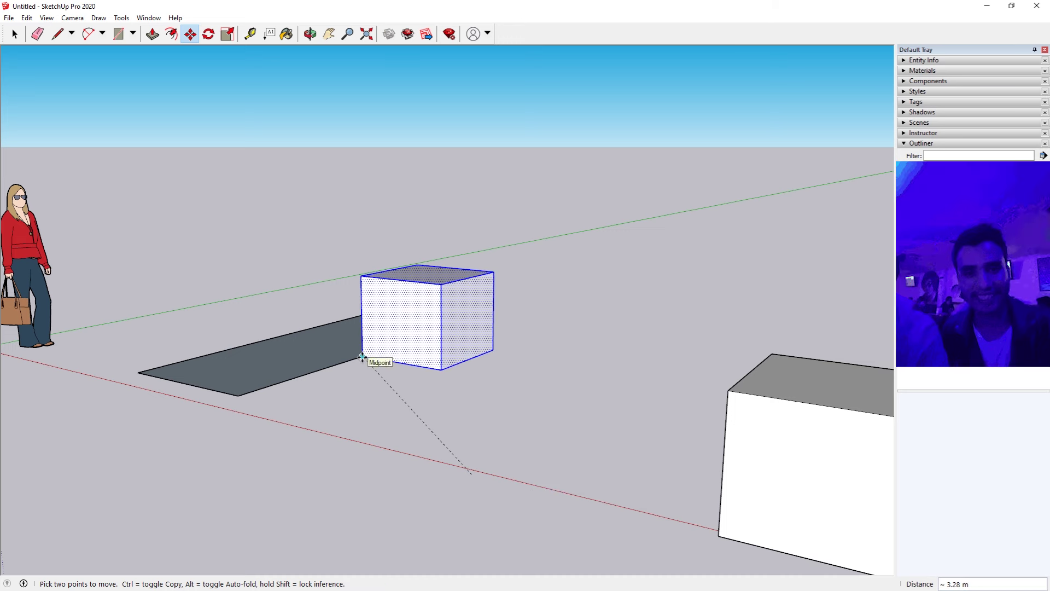
left_click(356, 357)
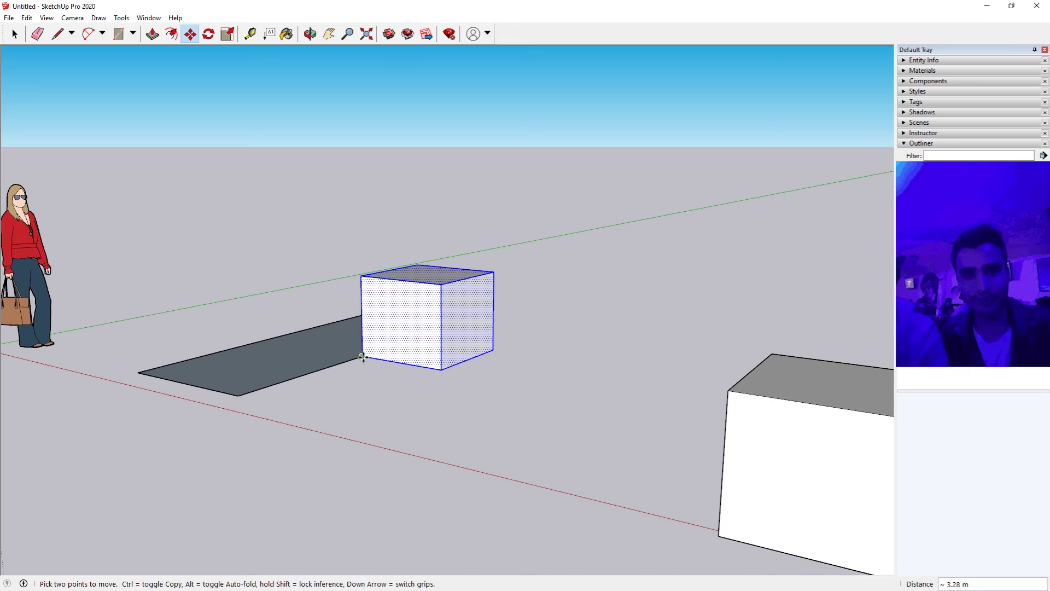
left_click(362, 357)
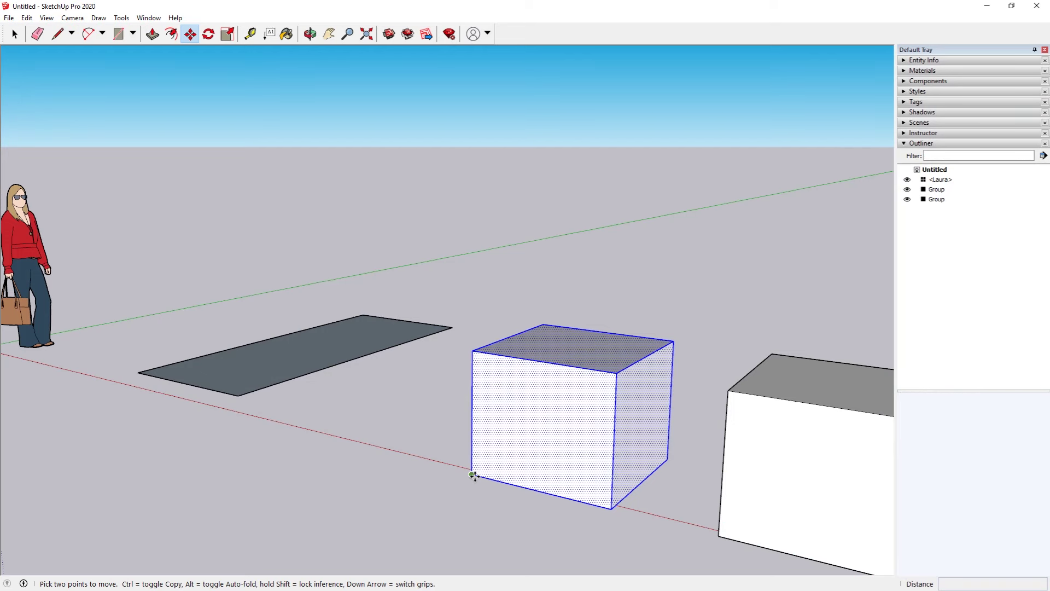
- Move the loose box forward along the red axis, then pick up the tower block by its corner
left_click(473, 475)
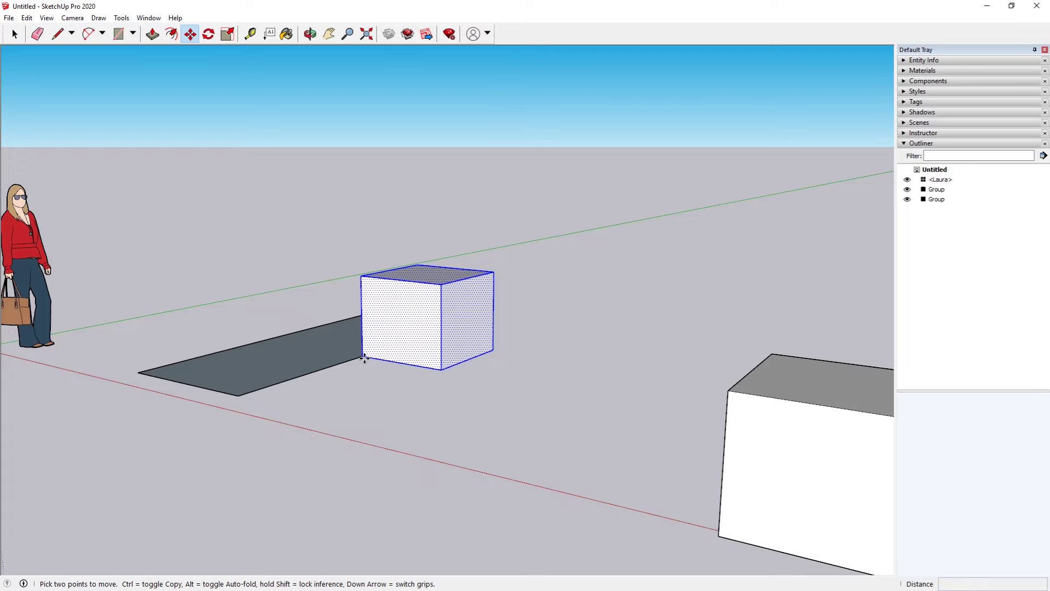
left_click(507, 381)
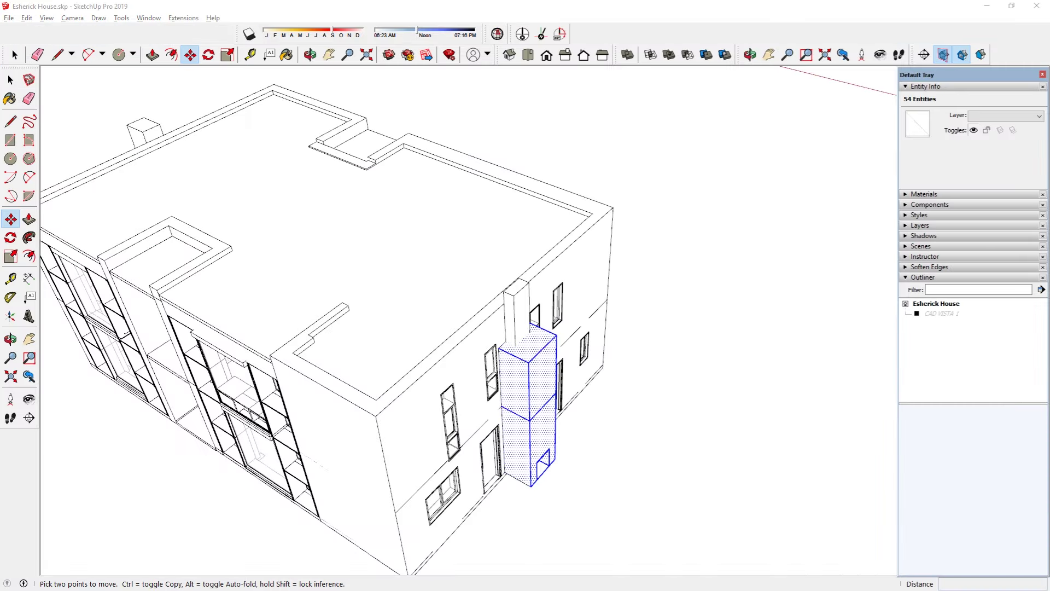
left_click(539, 461)
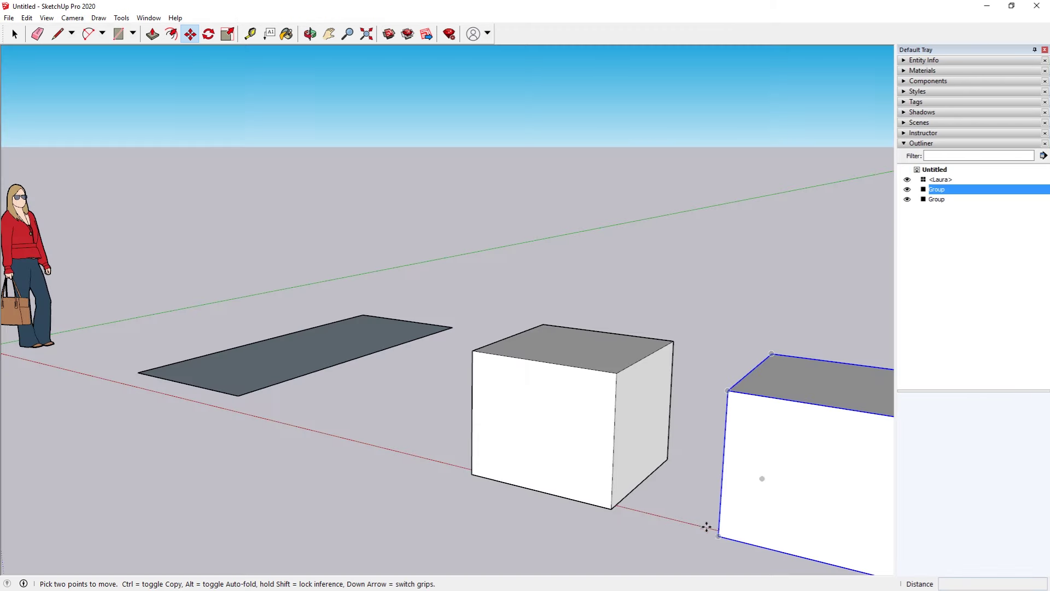
- Move the second grouped box 4.50 m right along the red axis, then return to Select
left_click(719, 536)
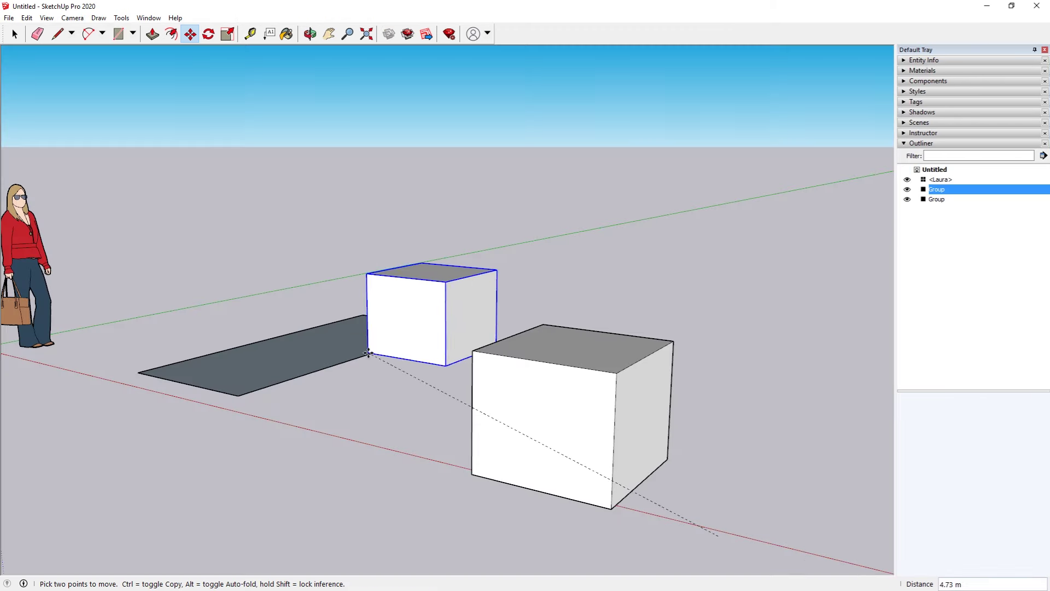
left_click(359, 358)
left_click(362, 356)
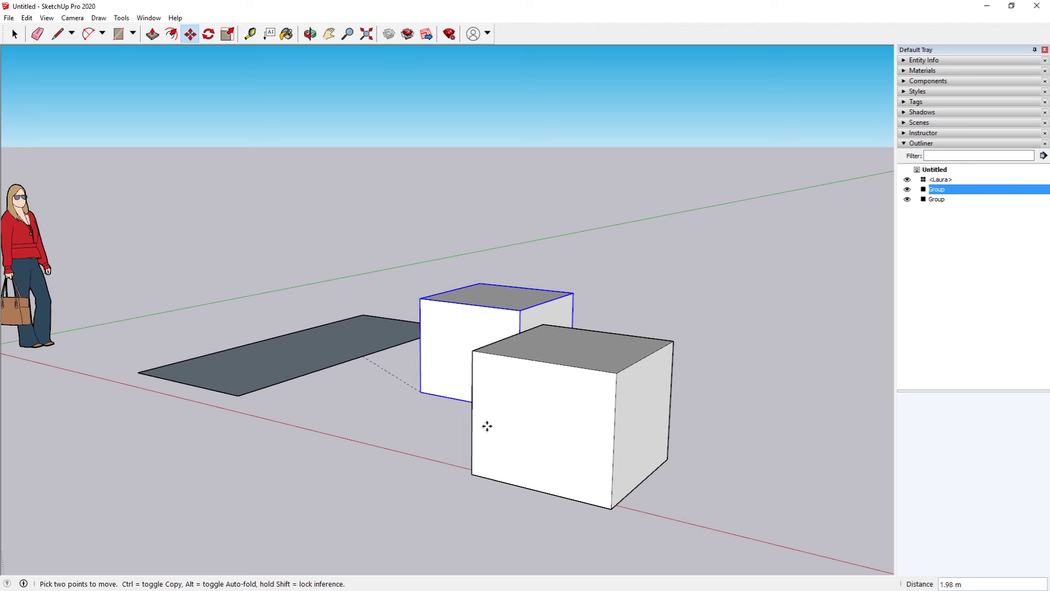
left_click(706, 526)
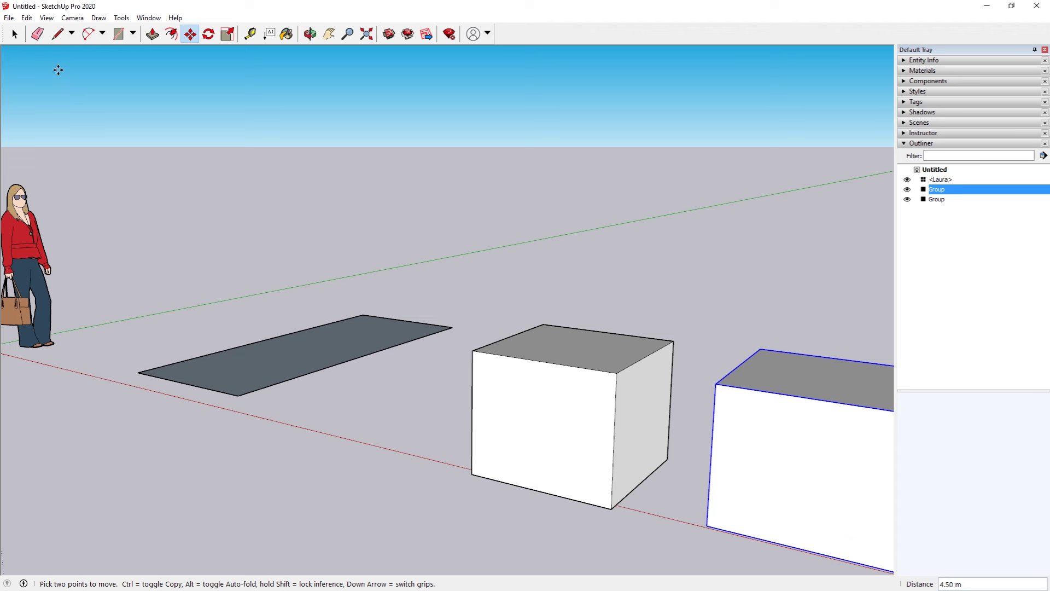
left_click(15, 34)
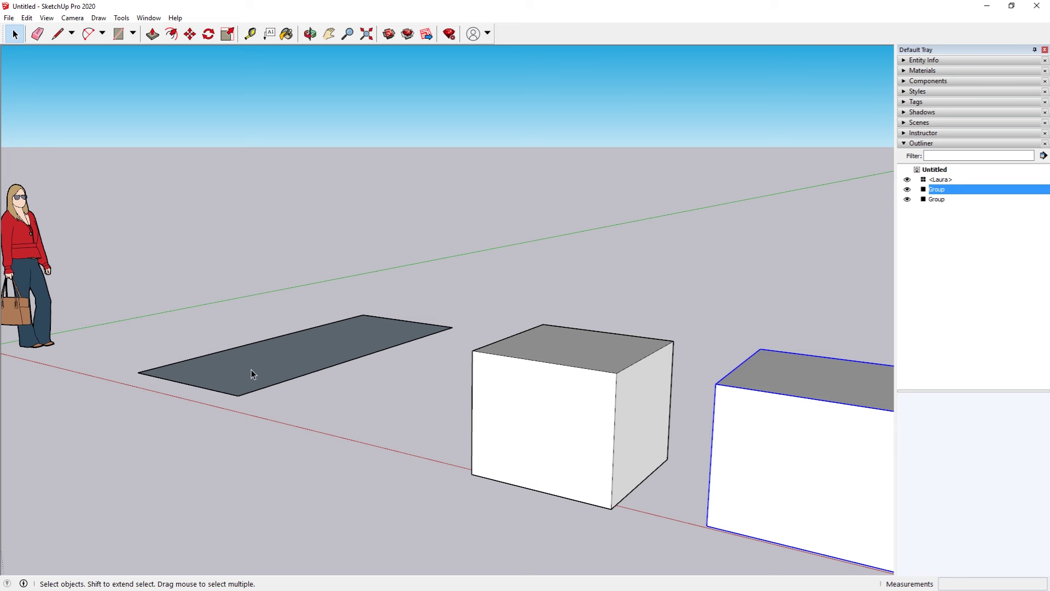
- Push/Pull the dark rectangle up into a box and cut a notch into its top
left_click(152, 34)
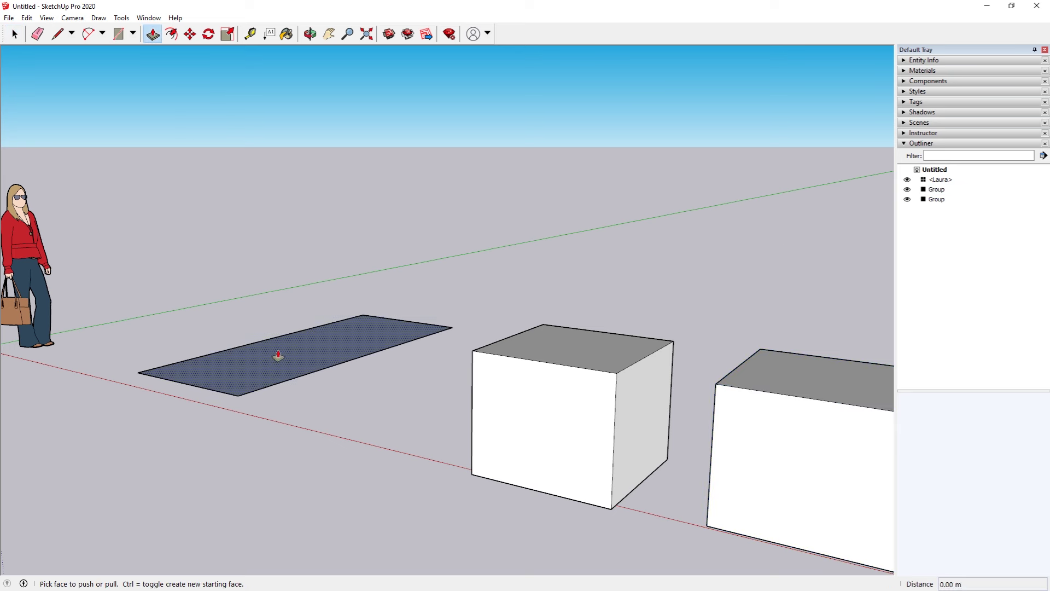
mouse_move(279, 356)
left_mouse_down()
mouse_move(262, 277)
mouse_move(257, 289)
left_mouse_up()
left_click(119, 34)
left_click(196, 257)
left_click(296, 256)
key("p")
key("space")
- Turn the notched box into a component named Component#1 with default settings
triple_click(263, 291)
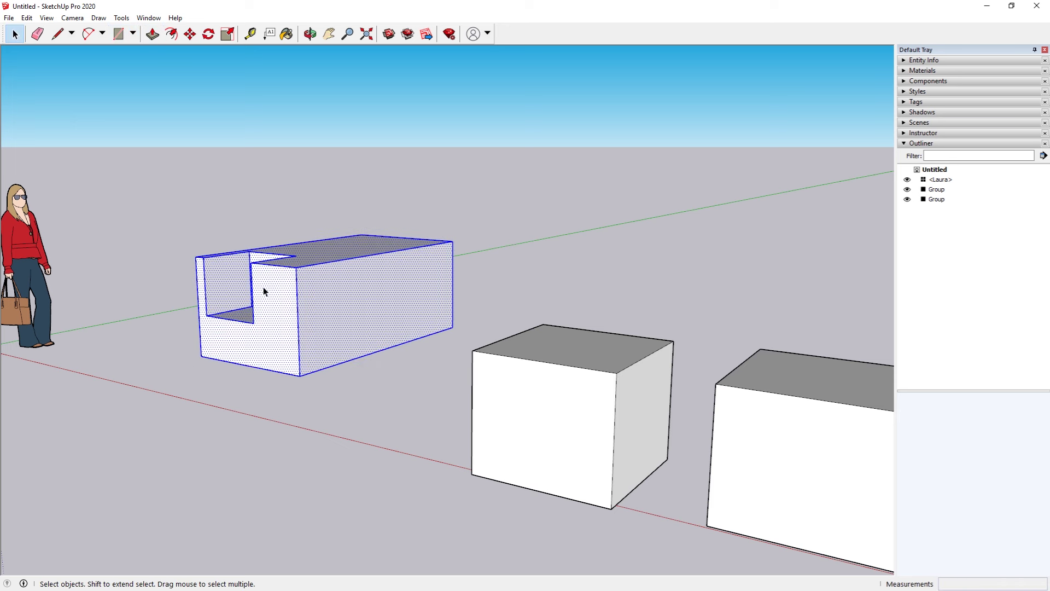
right_click(307, 296)
left_click(346, 392)
key("ctrl+z")
right_click(329, 283)
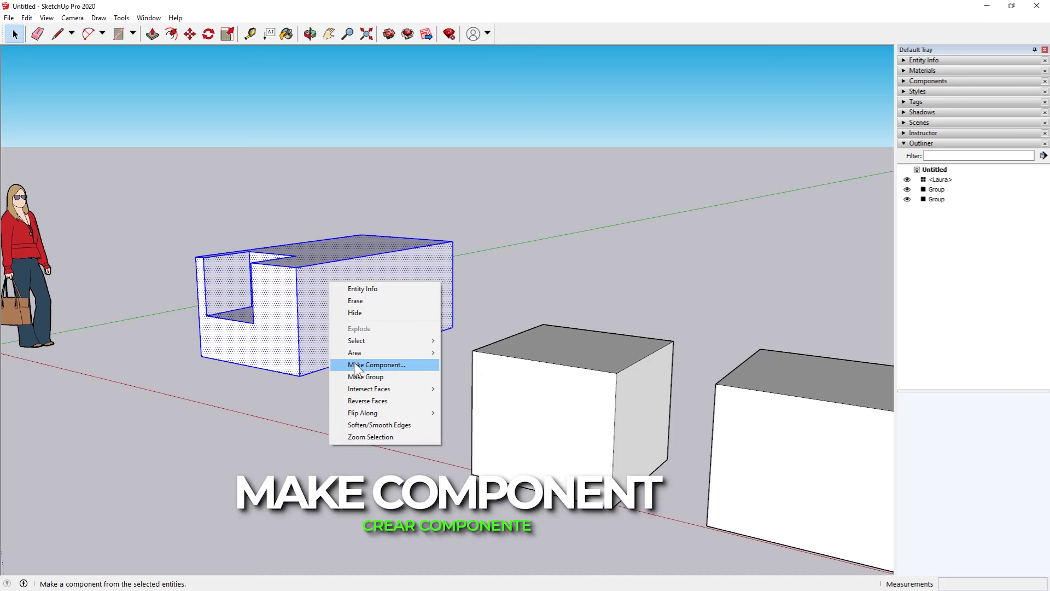
left_click(362, 364)
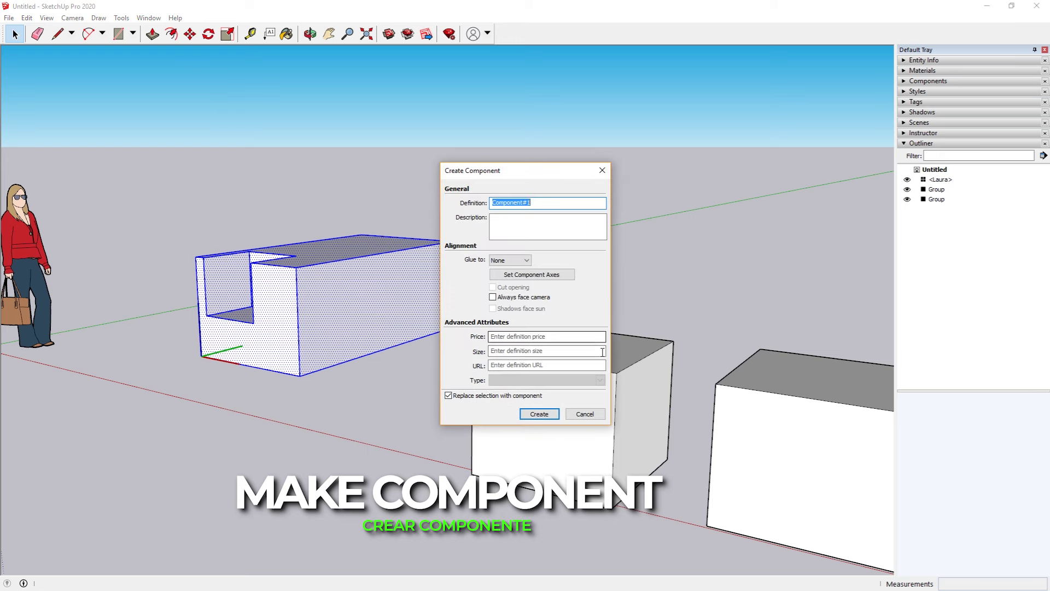
left_click(538, 414)
- Move-copy the component four times, placing three copies to the right and one at left
left_click(190, 34)
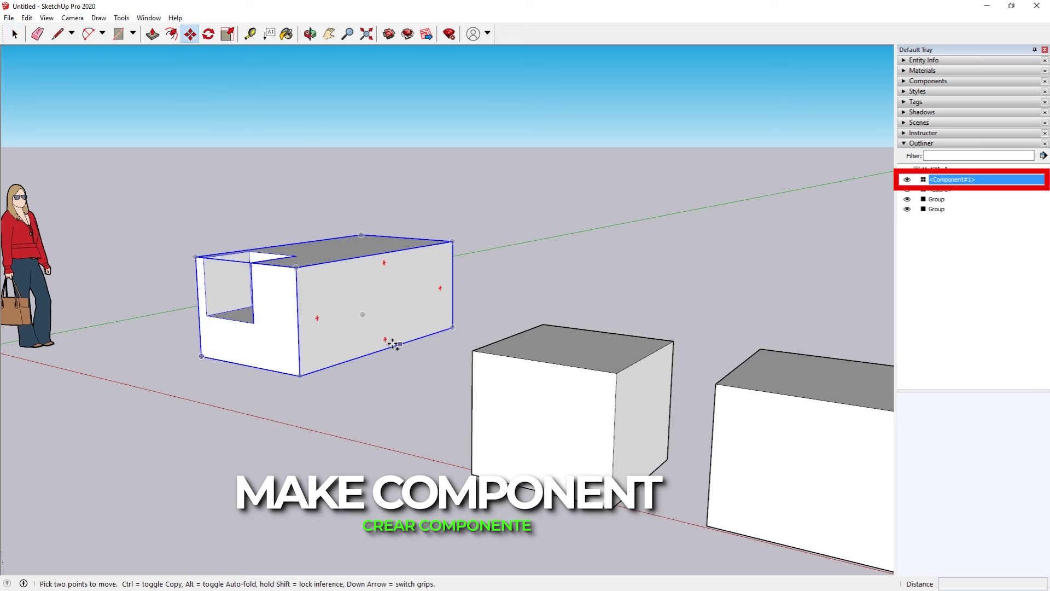
key("ctrl")
left_click(390, 345)
left_click(539, 295)
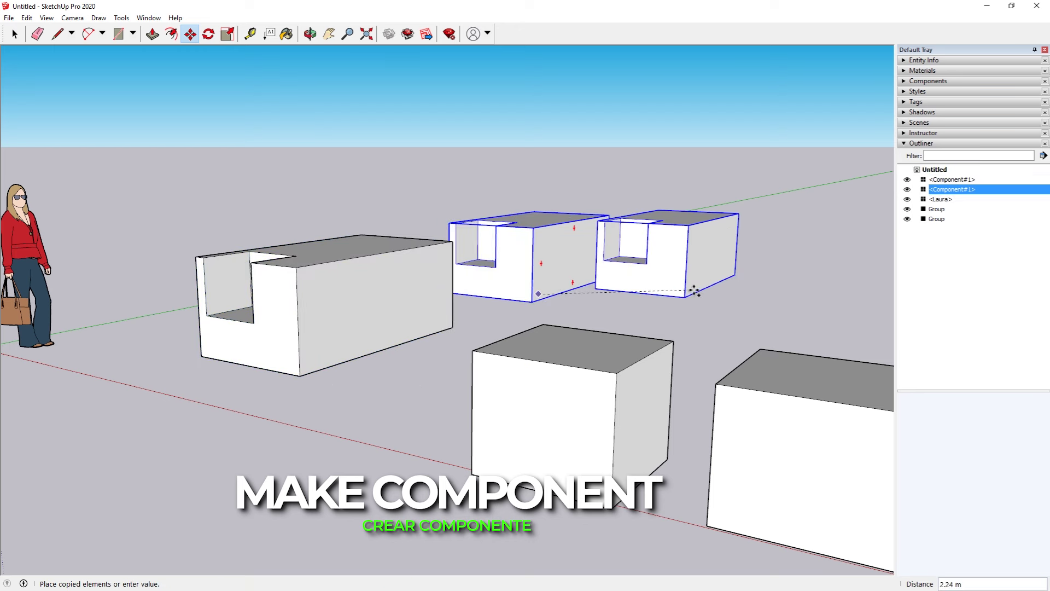
left_click(690, 293)
left_click(799, 298)
left_click(127, 258)
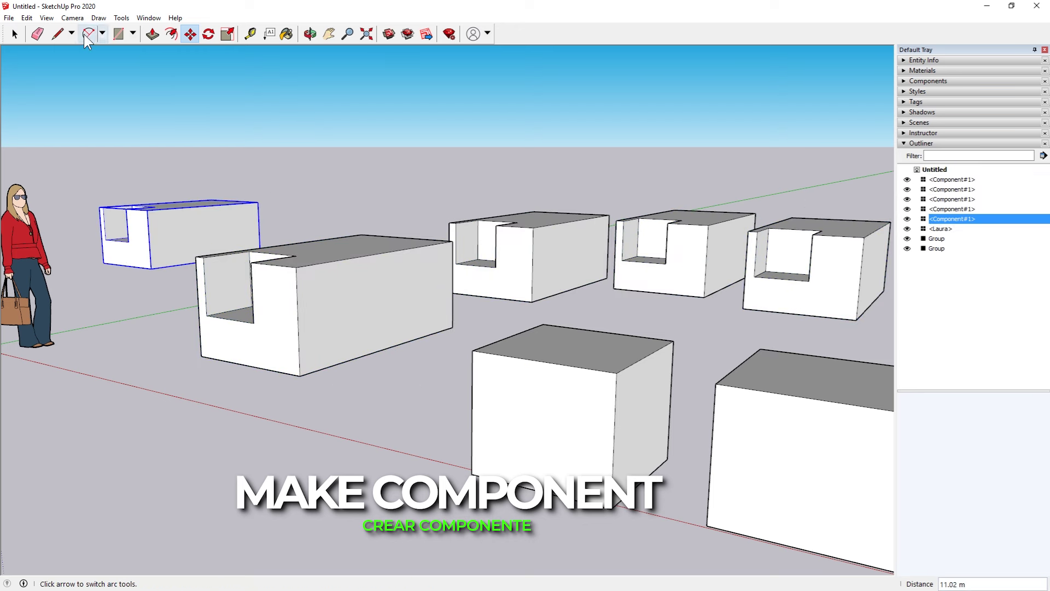
key("space")
- Edit one component, push its front face inward and pull it back out, then exit editing
double_click(341, 287)
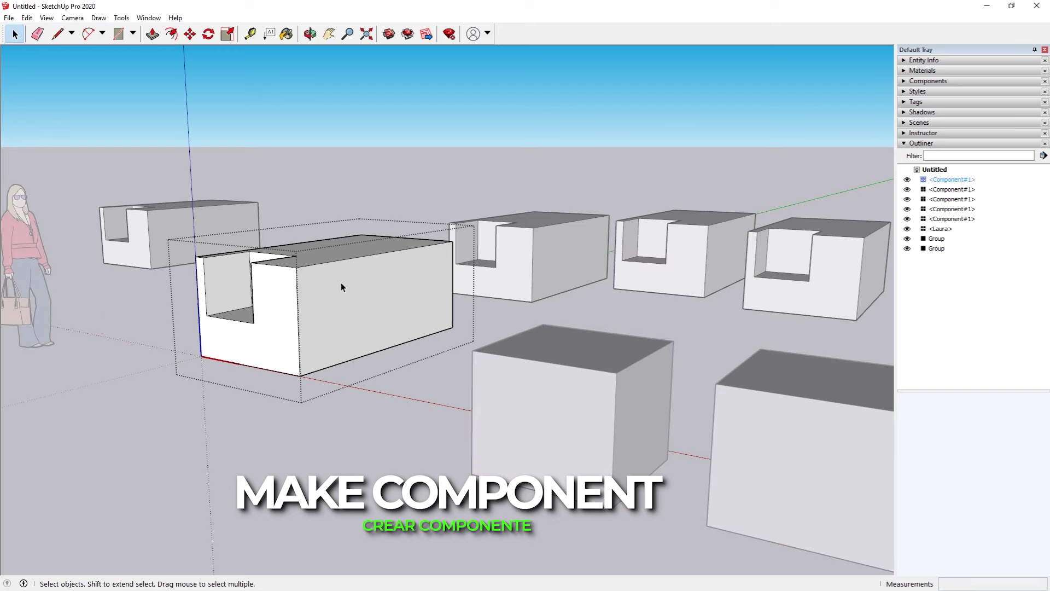
left_click(152, 34)
left_click(277, 315)
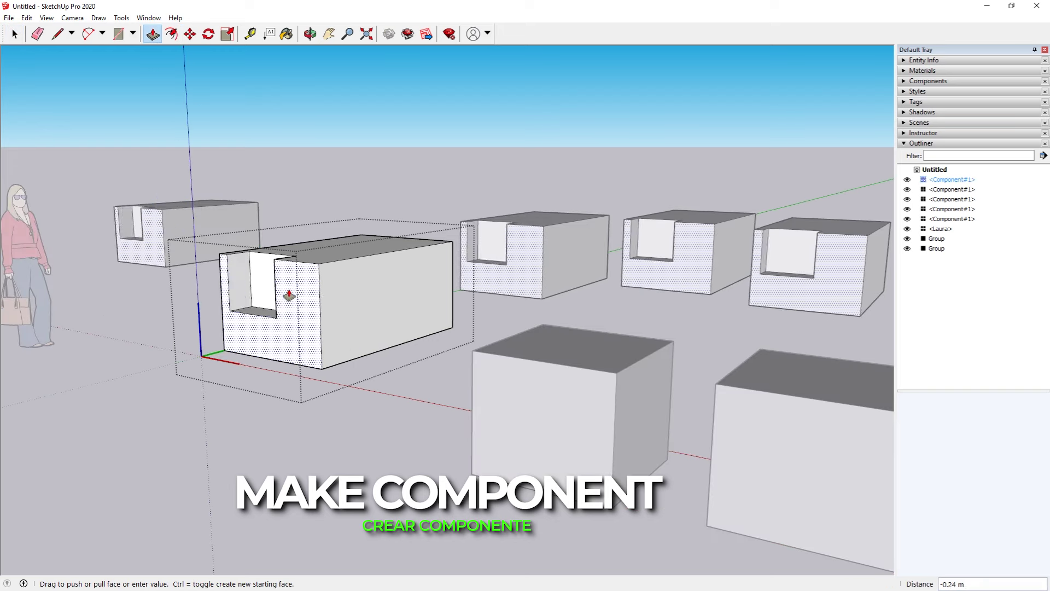
left_click(356, 288)
left_click(346, 316)
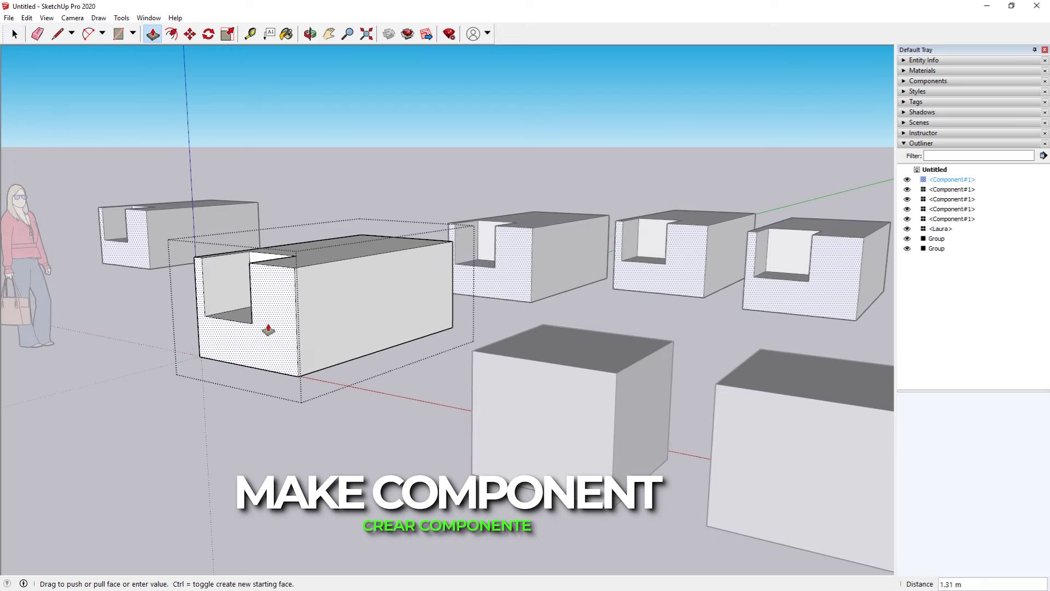
left_click(268, 330)
left_click(15, 34)
left_click(484, 141)
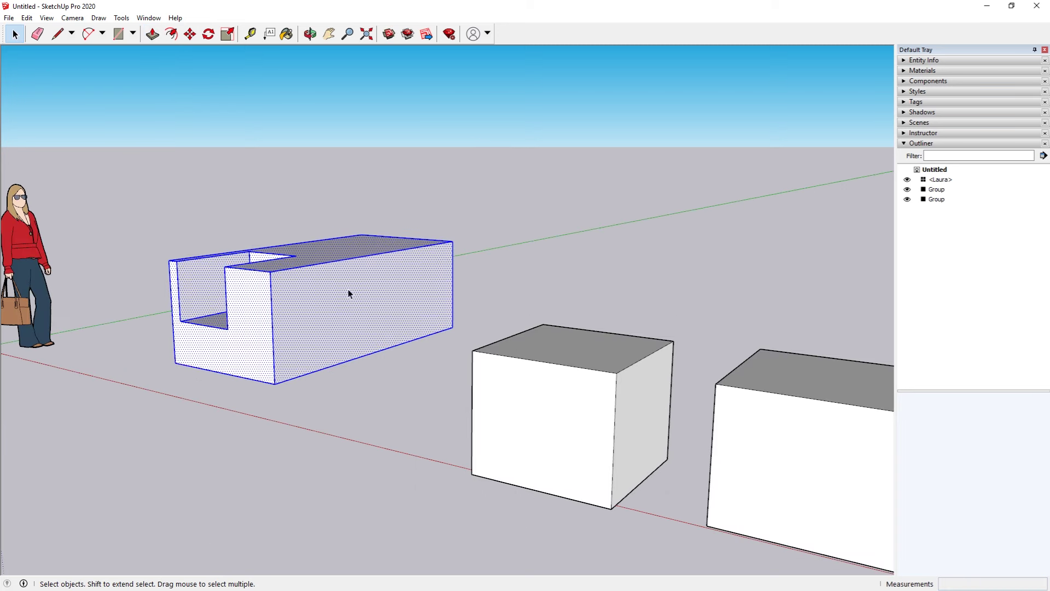
- Make the notched block a group and copy it with a 2x array
right_click(326, 294)
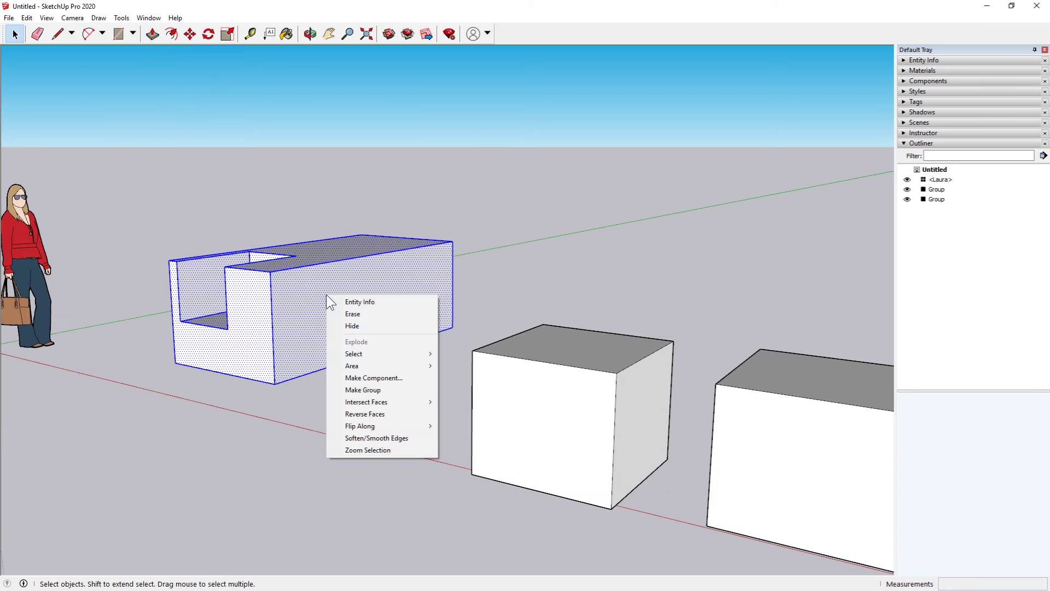
left_click(367, 393)
left_click(190, 34)
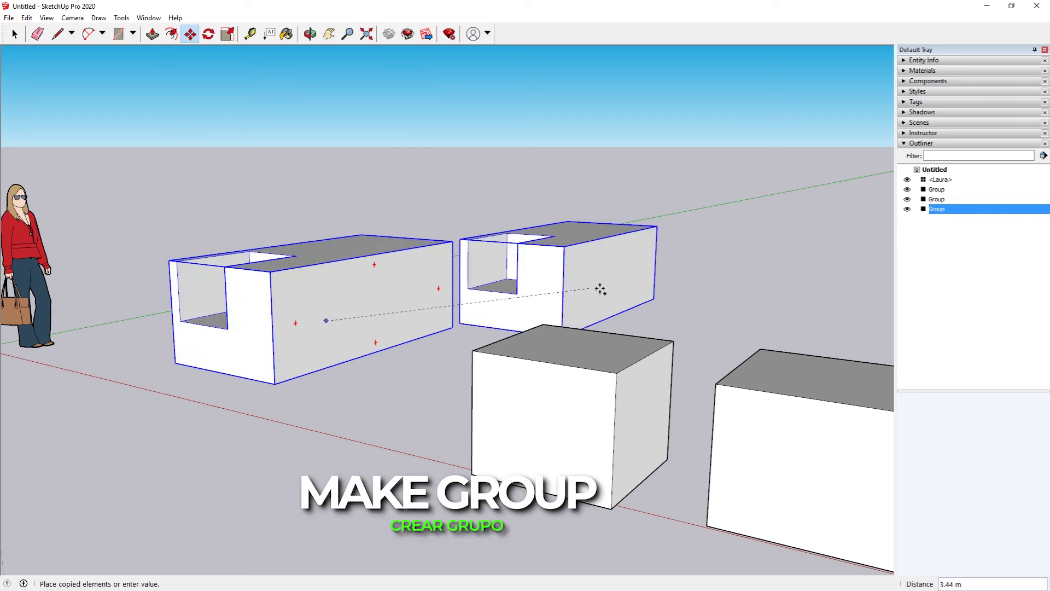
key("ctrl")
left_click(272, 328)
left_click(653, 288)
left_click(453, 208)
type("2x")
key("Return")
- Edit the right copy, try pushing its notch face, cancel, and exit the group
key("space")
double_click(638, 279)
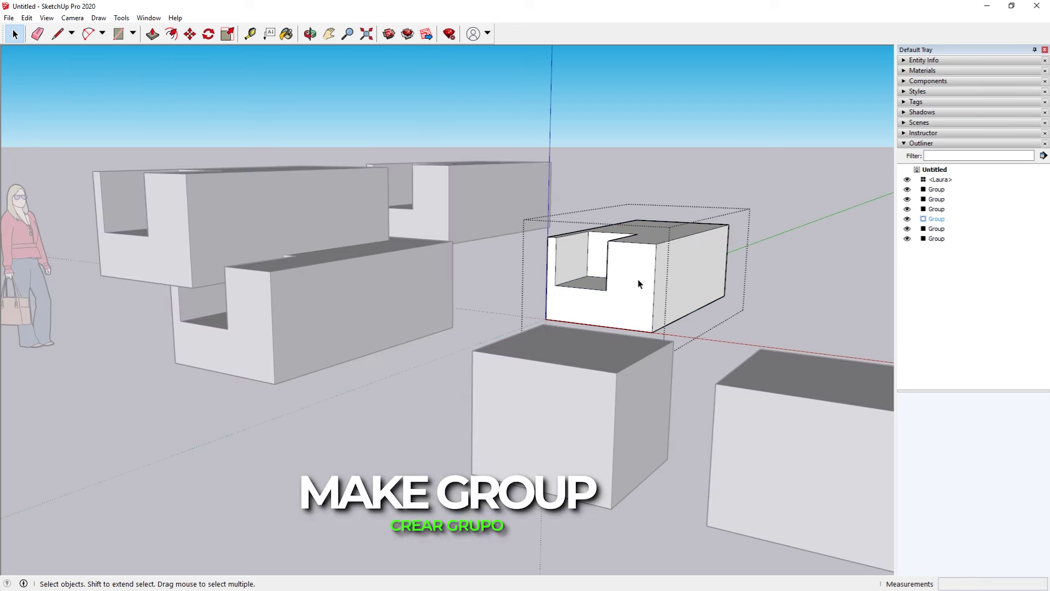
key("p")
left_click(603, 258)
key("Escape")
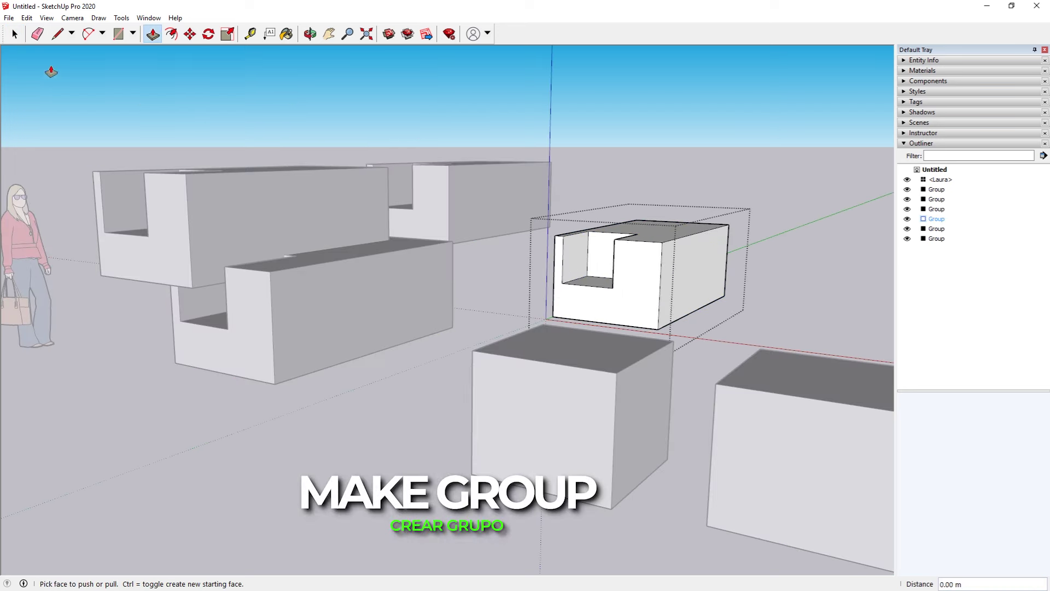
key("space")
left_click(579, 111)
- Select the three copied groups and delete them
left_click(705, 287)
left_click(516, 164, "shift")
left_click(293, 172, "shift")
key("Delete")
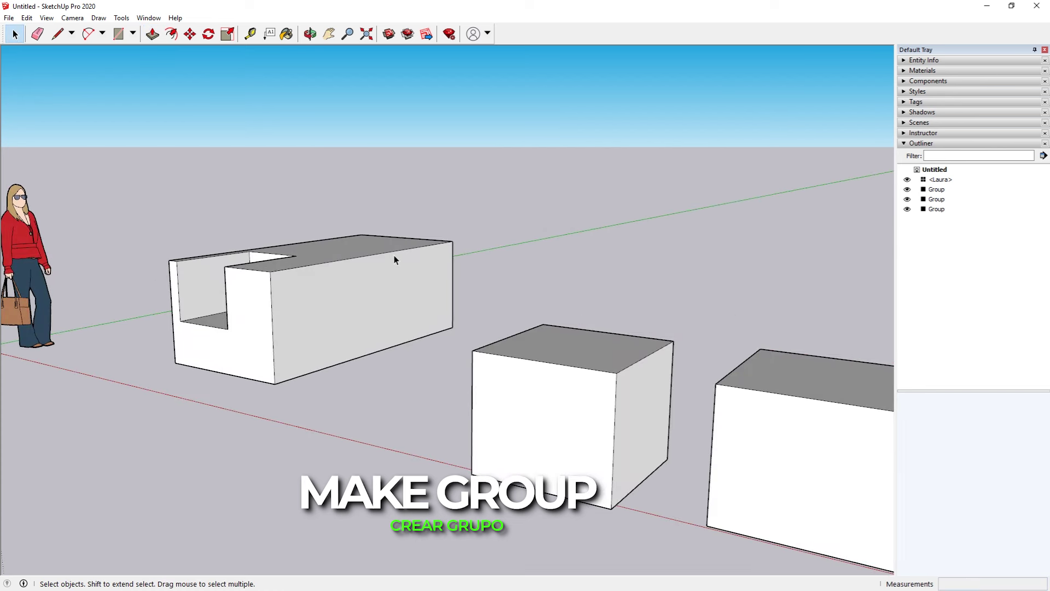
scroll(322, 301, "down", 2)
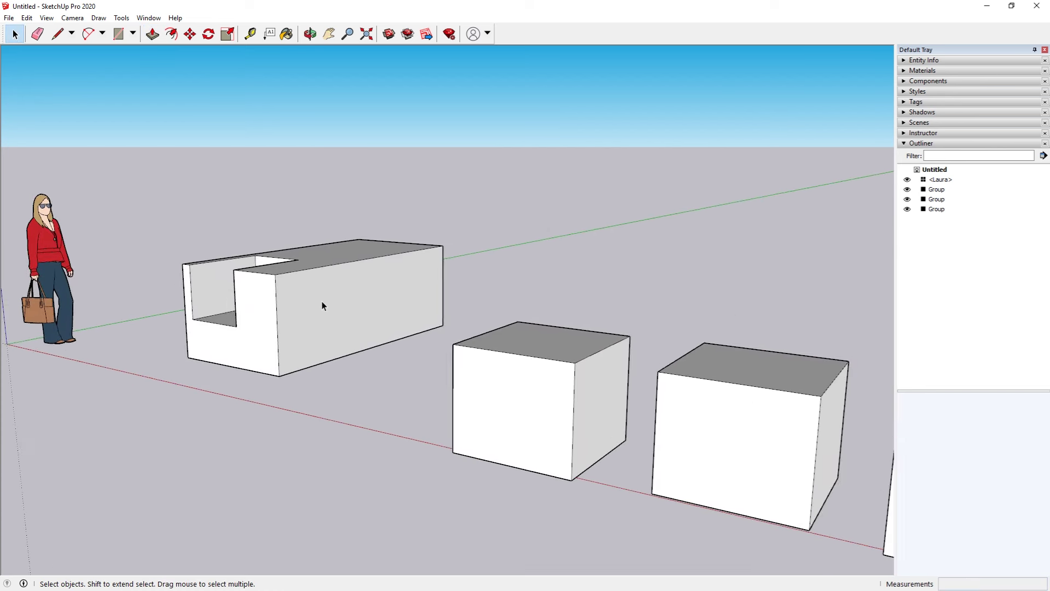
scroll(321, 301, "down", 1)
scroll(322, 301, "down", 1)
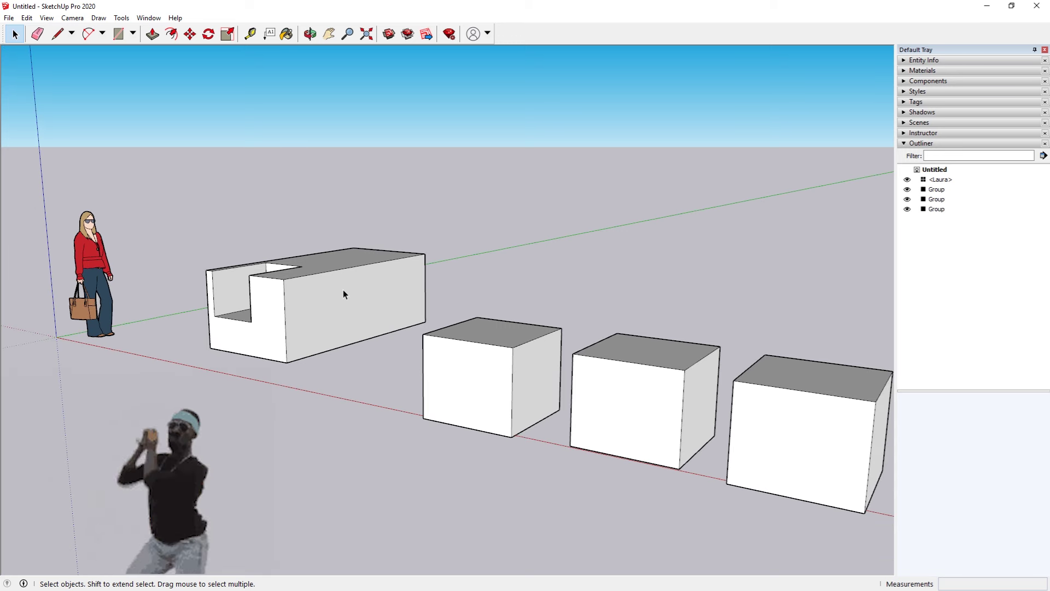
scroll(342, 289, "down", 2)
right_click(421, 341)
left_click(465, 430)
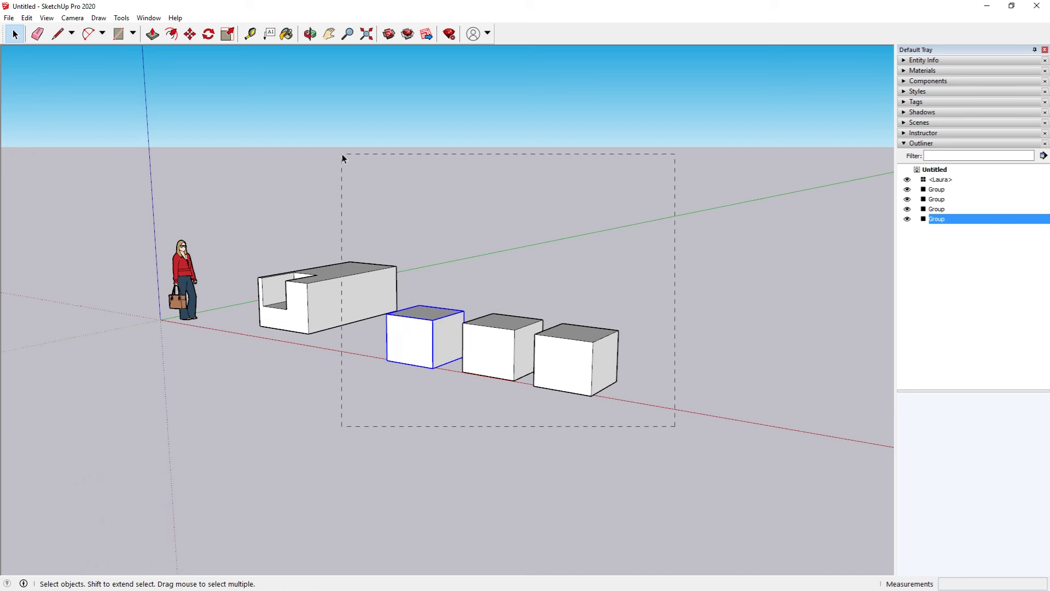
left_click_drag(342, 154, 342, 154)
left_click(190, 33)
left_click(260, 326)
key("ctrl")
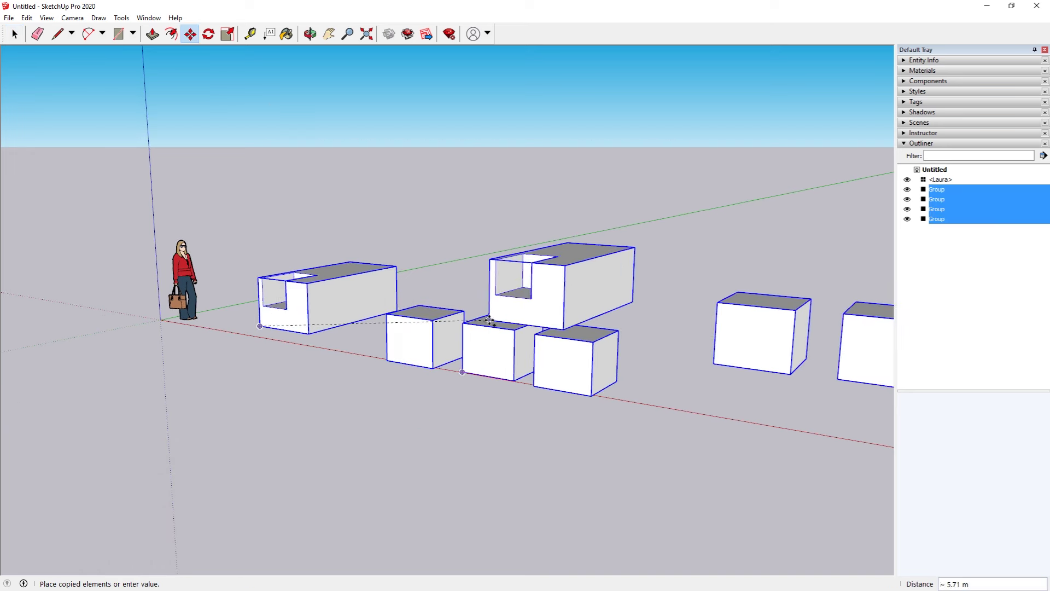
left_click(419, 304)
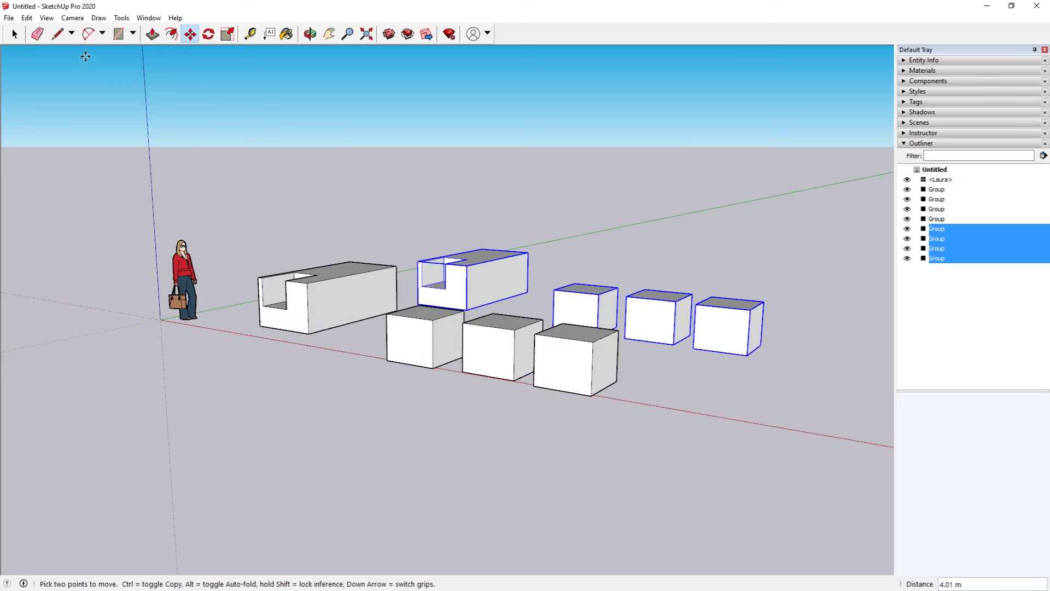
left_click(14, 34)
left_click_drag(731, 426, 197, 44)
left_click(14, 35)
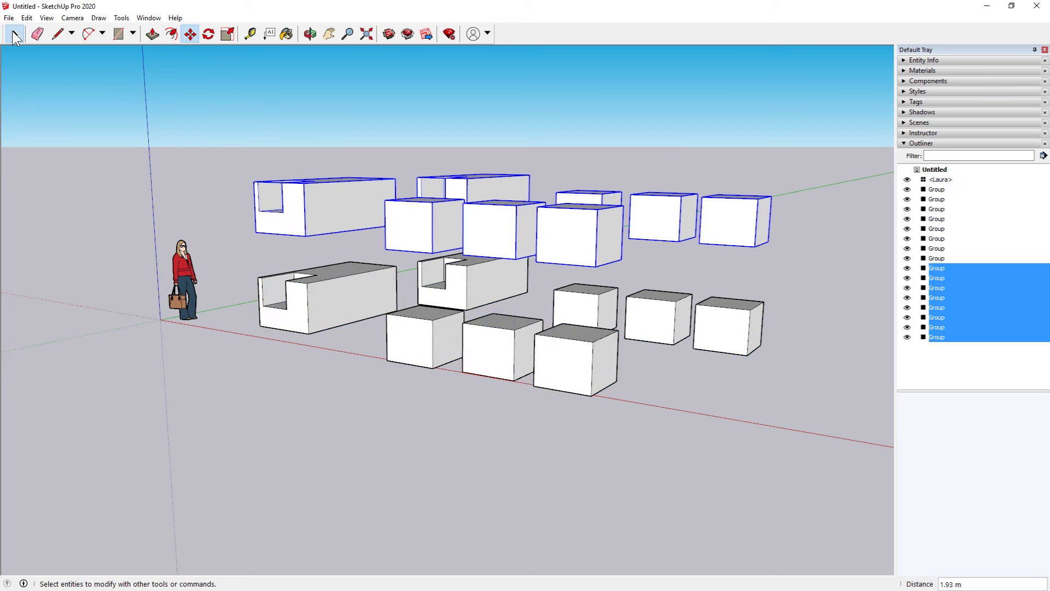
left_click(964, 364)
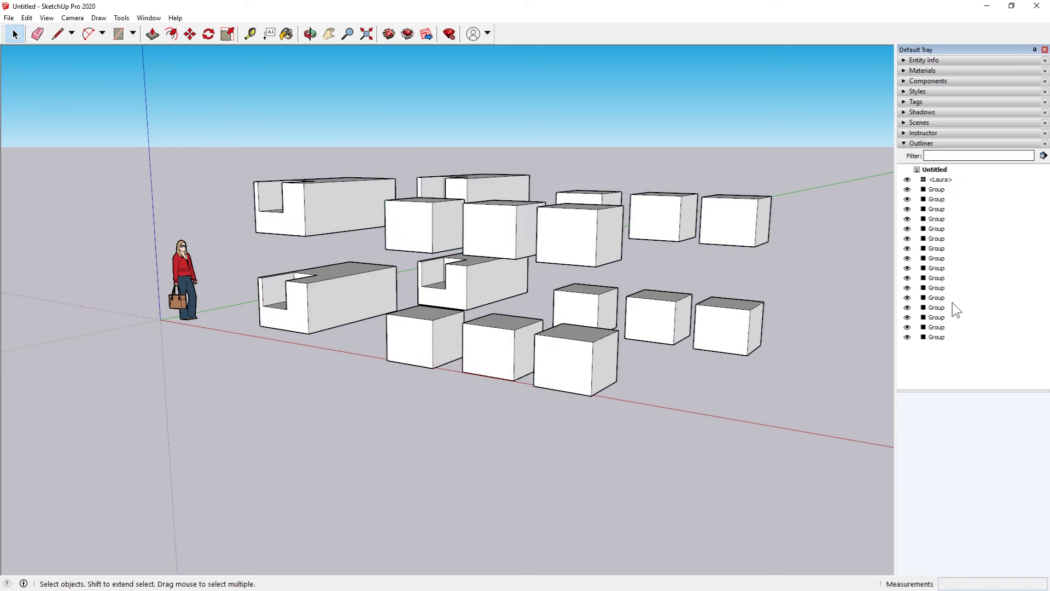
- Select the back-left box's Group in the Outliner and rename it 'cubo rojo'
left_click(941, 180)
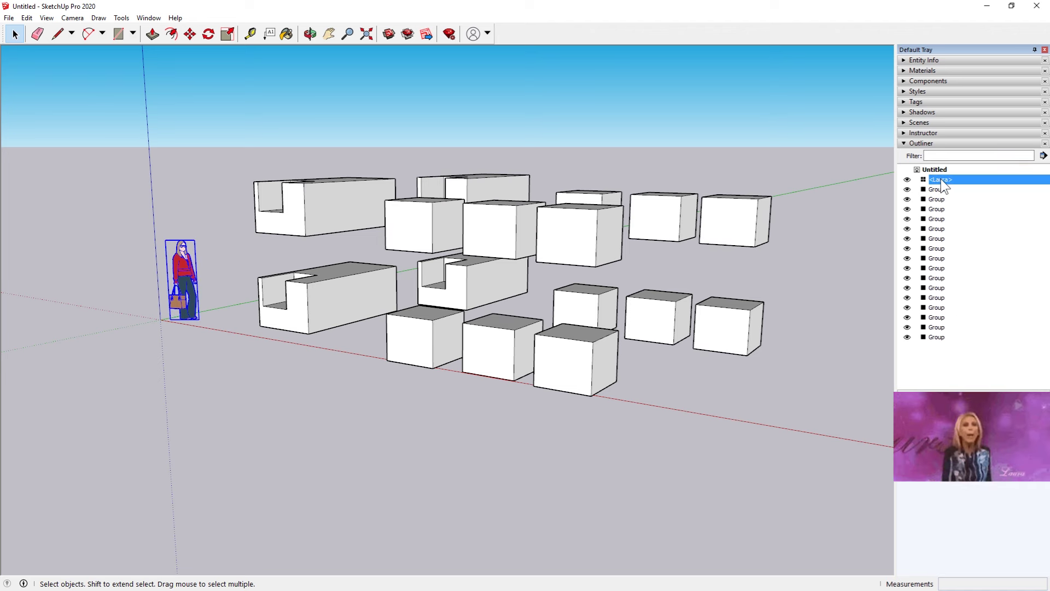
left_click(934, 261)
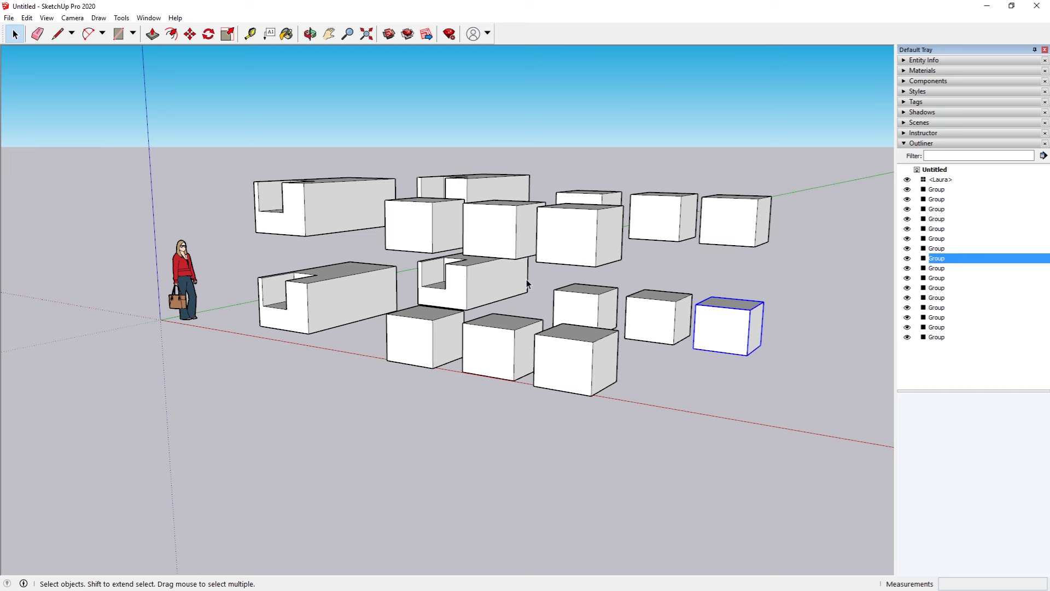
left_click(425, 211)
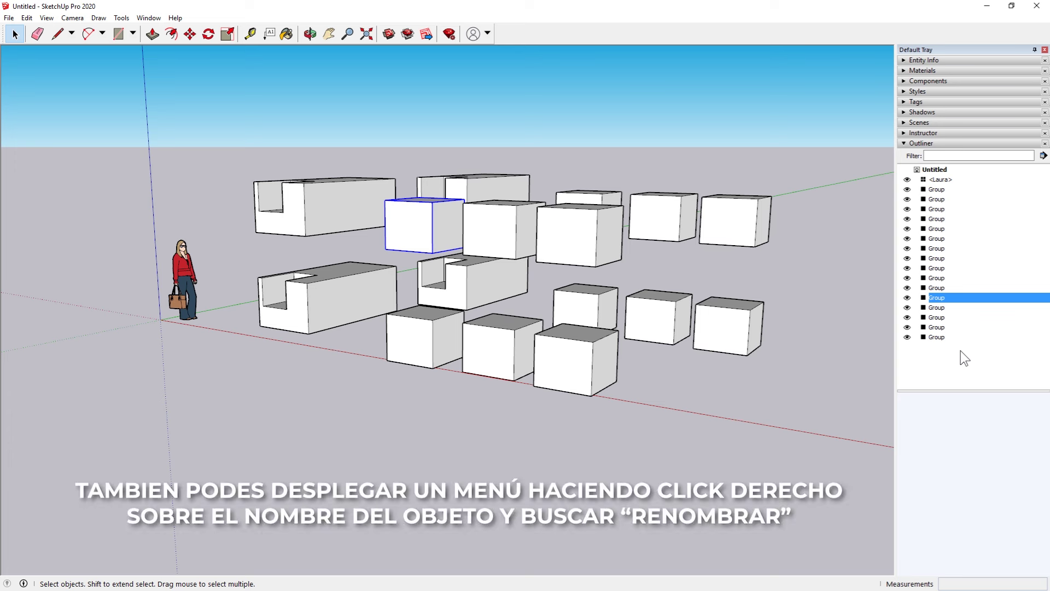
left_click(940, 298)
type("cubo rojo")
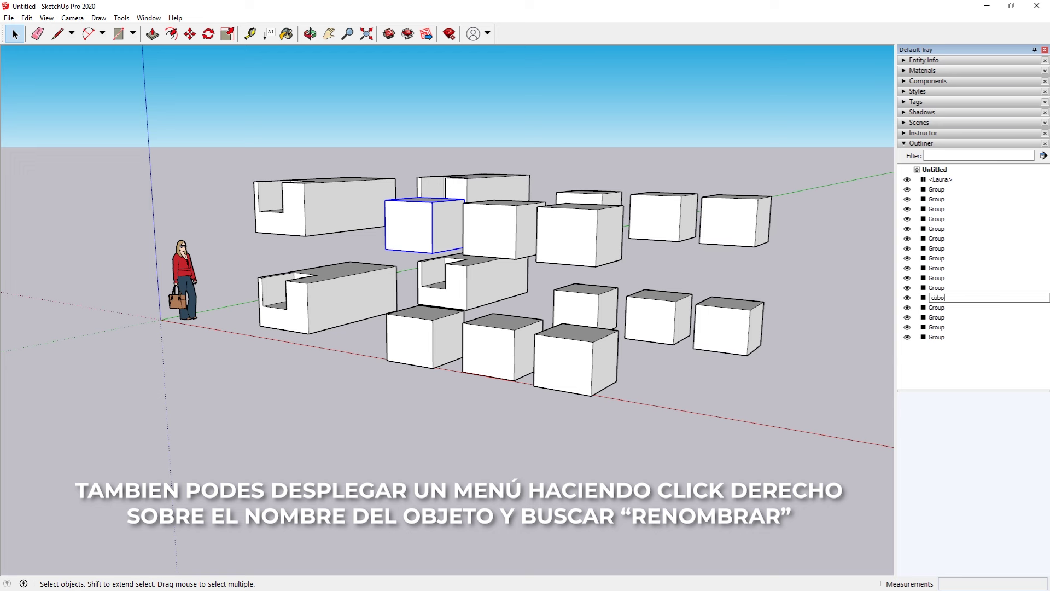
left_click(471, 163)
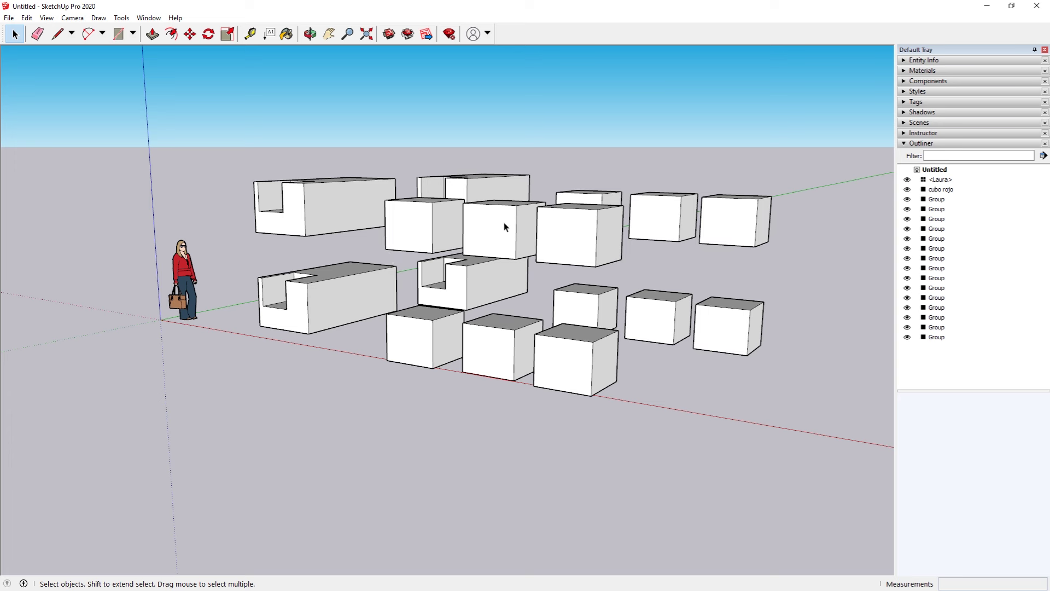
left_click(941, 189)
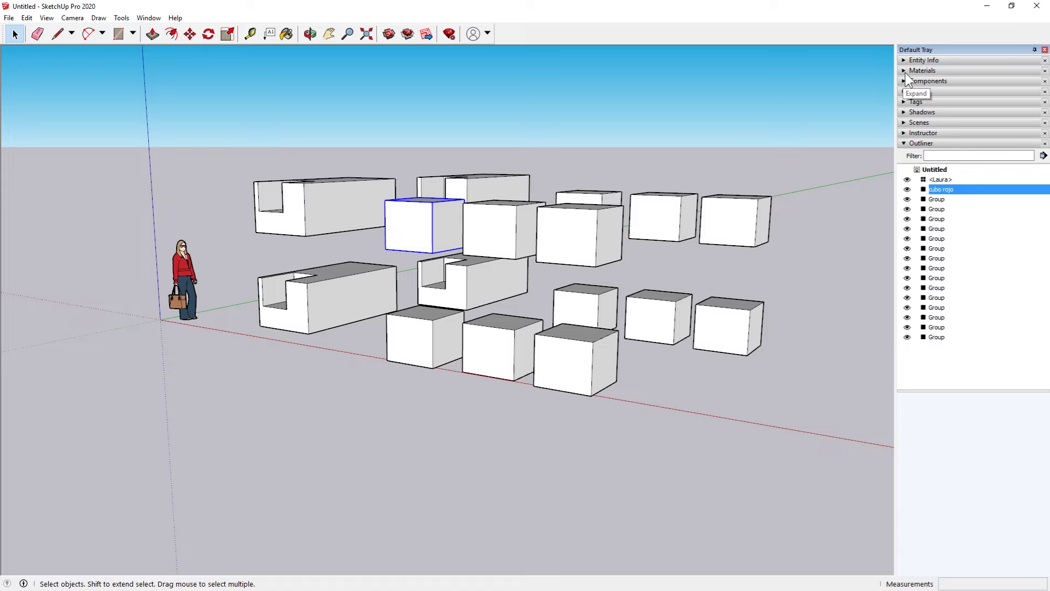
- Apply Color A05 from the Colors materials to the cubo rojo group and orbit to a higher view
left_click(919, 70)
left_click(914, 190)
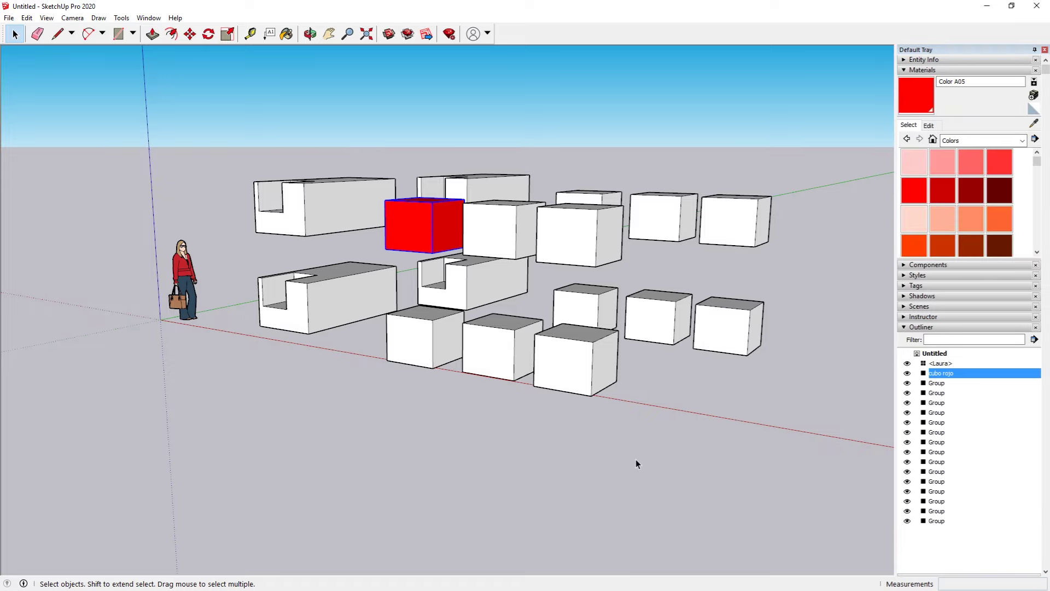
middle_click_drag(404, 232, 412, 234)
mouse_move(413, 234)
left_mouse_down()
mouse_move(317, 305)
mouse_move(417, 328)
mouse_move(473, 365)
left_mouse_up()
key("space")
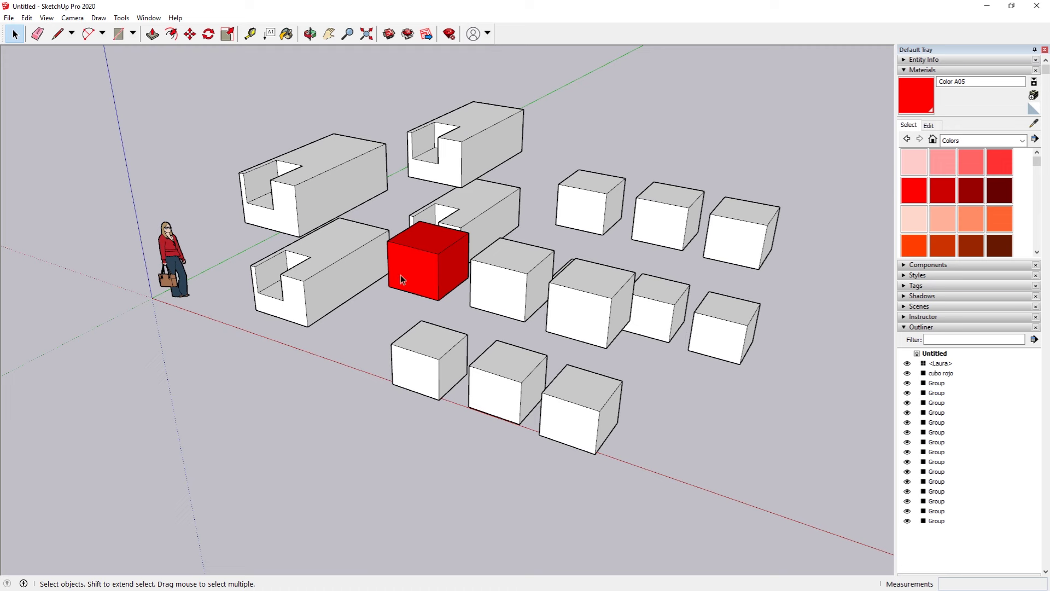
- Select all box groups except the figure and rotate-copy them many times into a spiral ring
scroll(401, 274, "down", 3)
left_click_drag(678, 440, 235, 89)
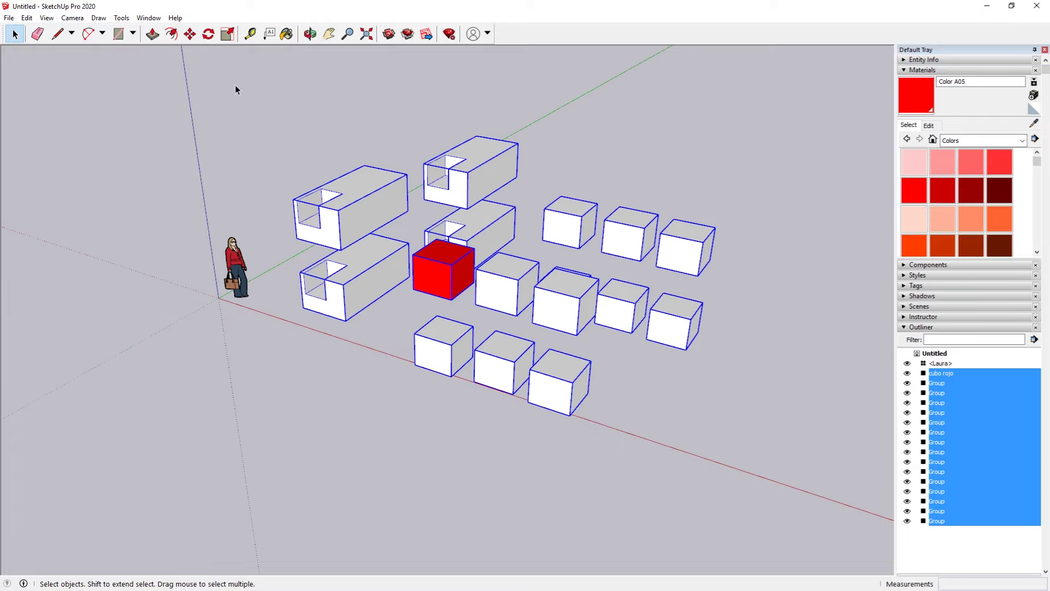
key("q")
type("/60")
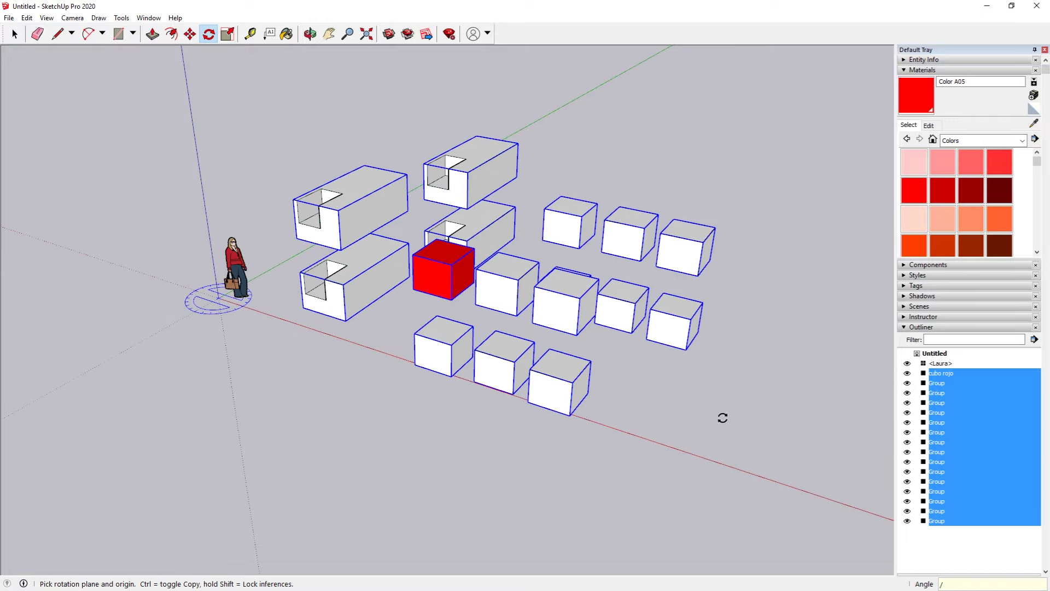
key("space")
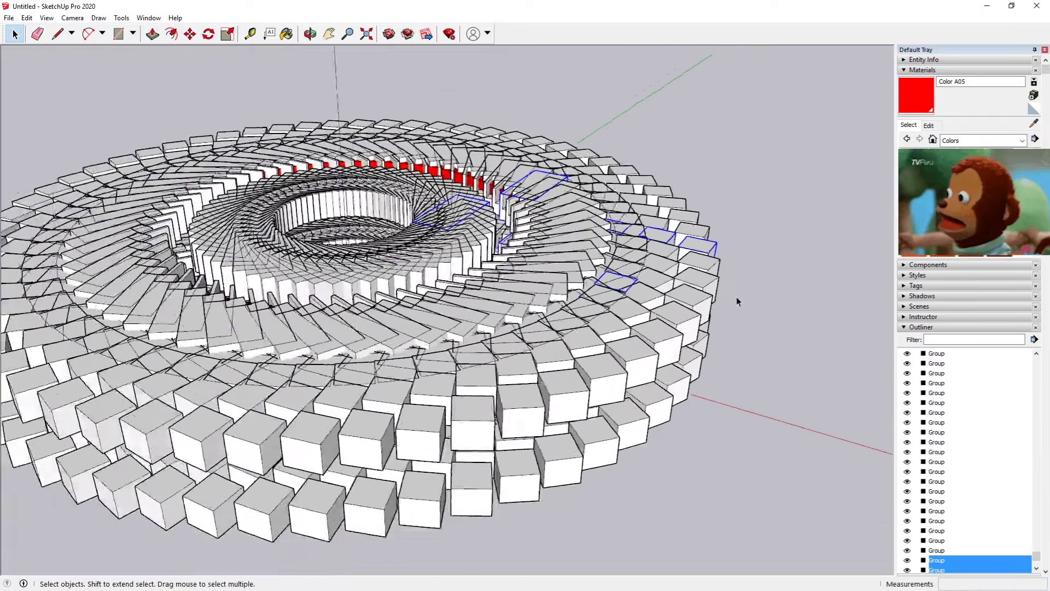
middle_click_drag(737, 302, 492, 191)
scroll(349, 158, "up", 5)
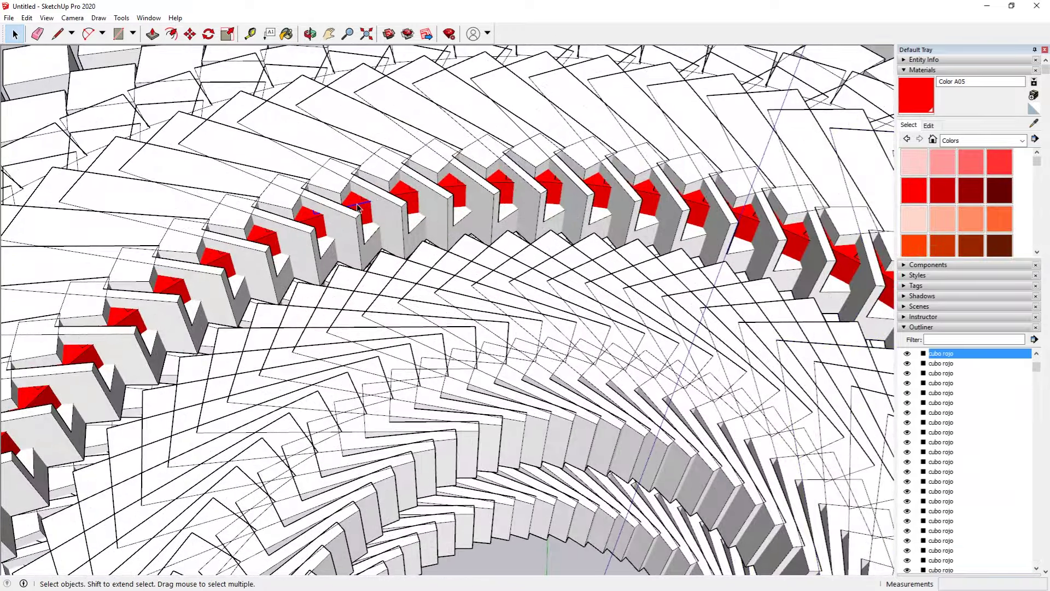
scroll(364, 163, "down", 10)
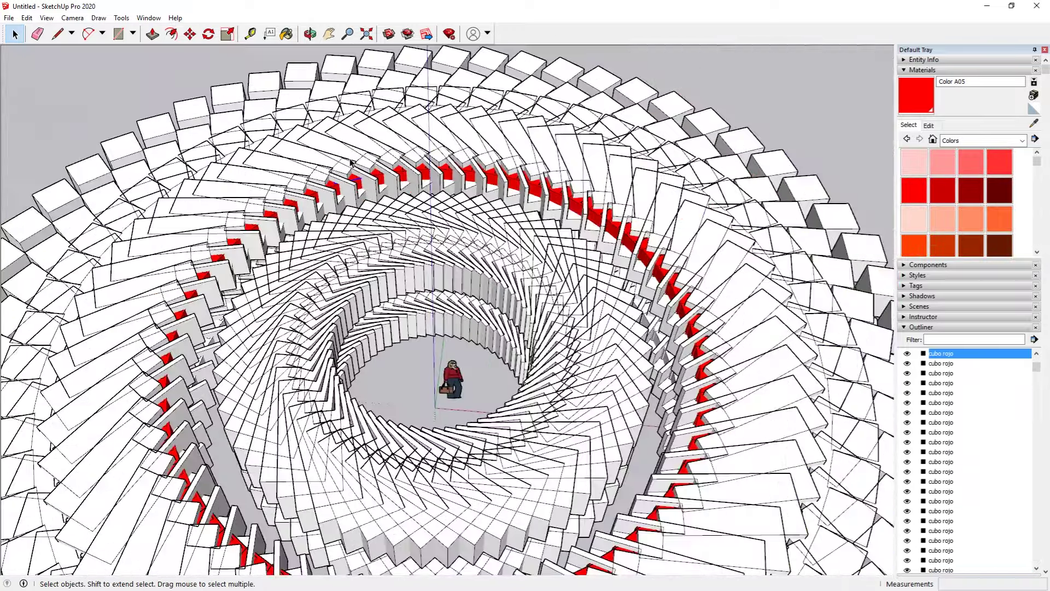
mouse_move(492, 306)
middle_mouse_down()
mouse_move(502, 284)
mouse_move(375, 222)
middle_mouse_up()
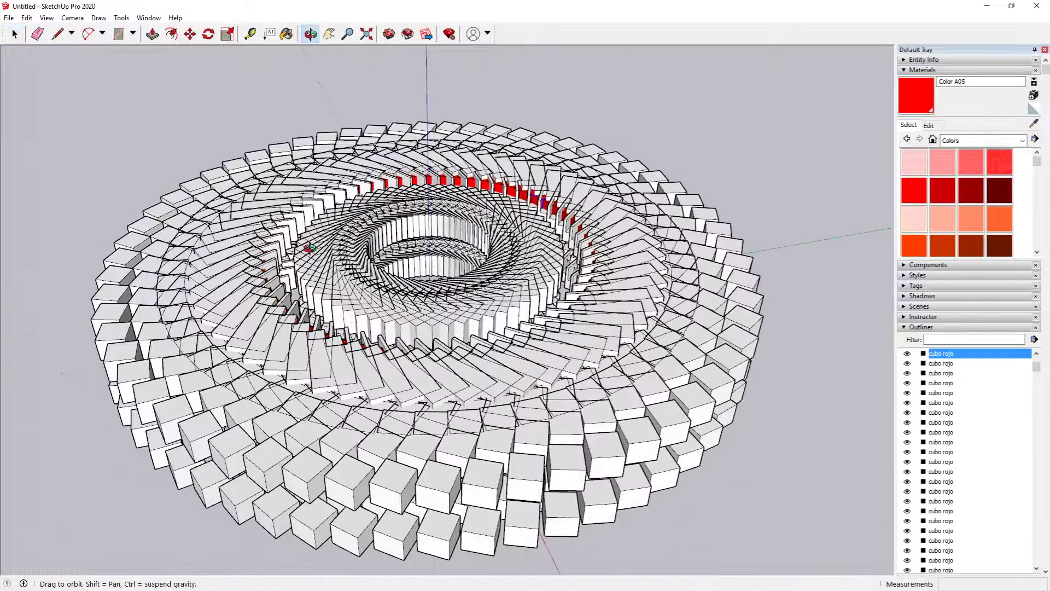
scroll(374, 221, "up", 3)
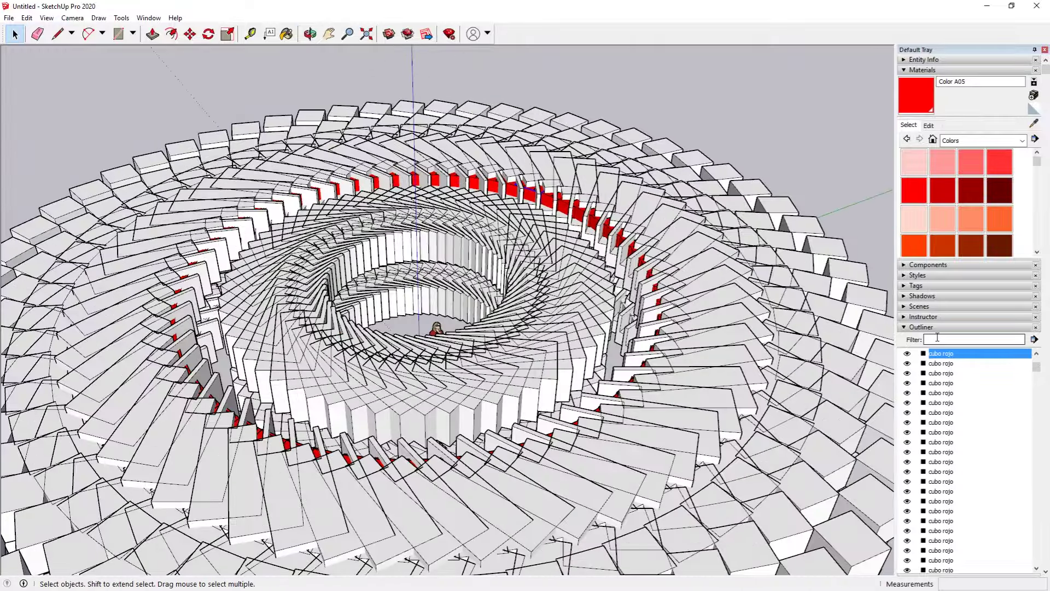
- Filter the Outliner by 'cu' and select every cubo rojo entry from first to last
left_click(937, 70)
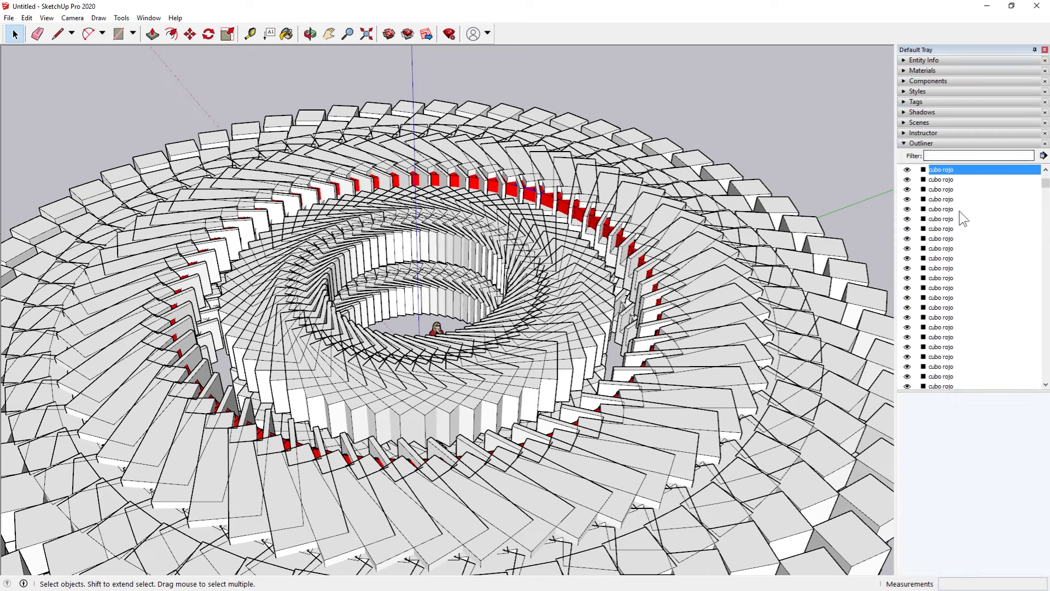
left_click(945, 155)
type("cubo")
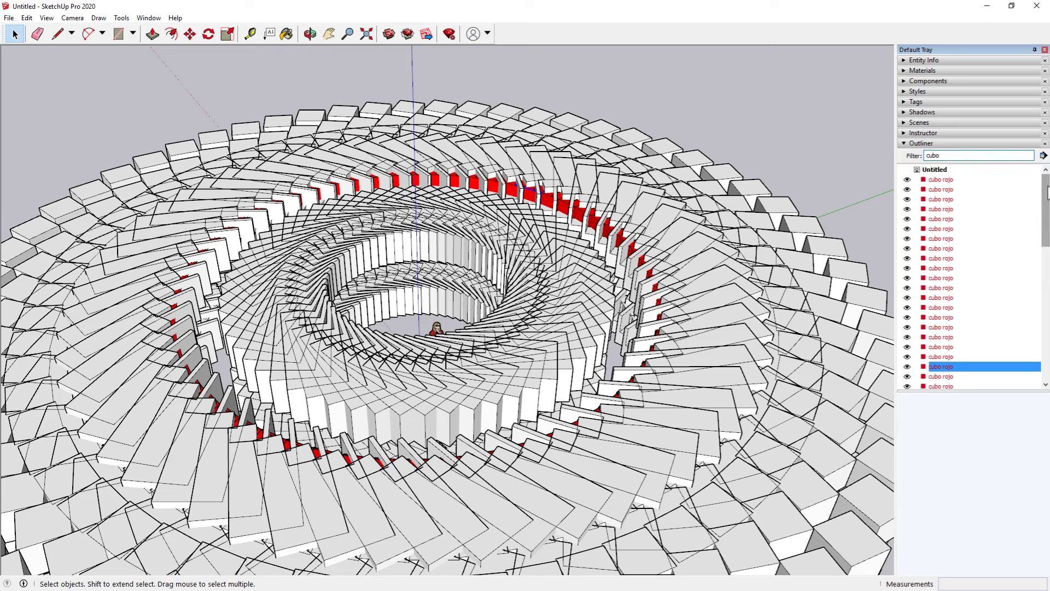
left_click_drag(1045, 191, 1048, 353)
left_click(940, 180)
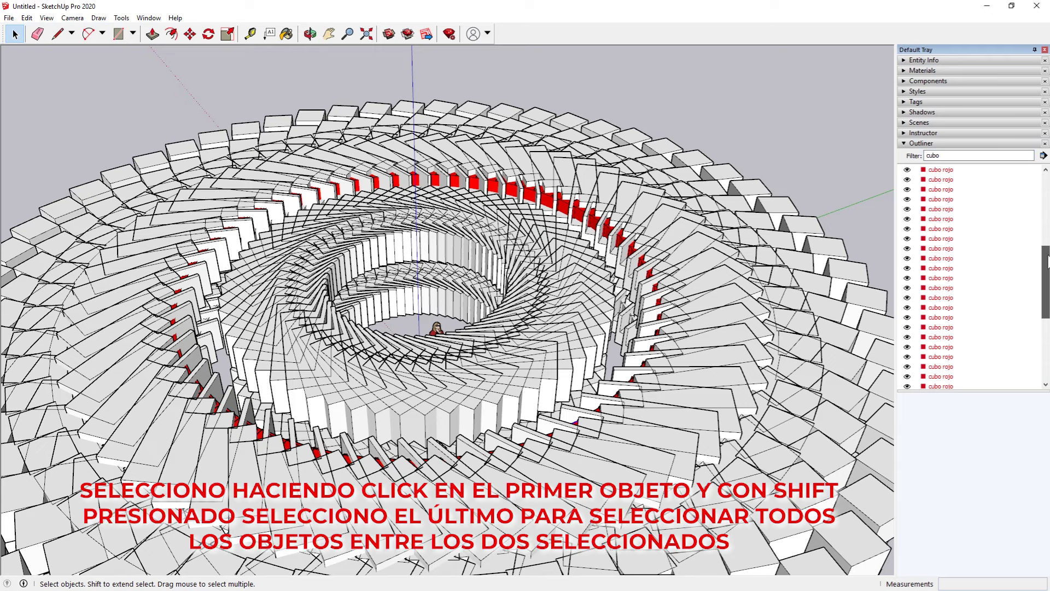
left_click(944, 377, "shift")
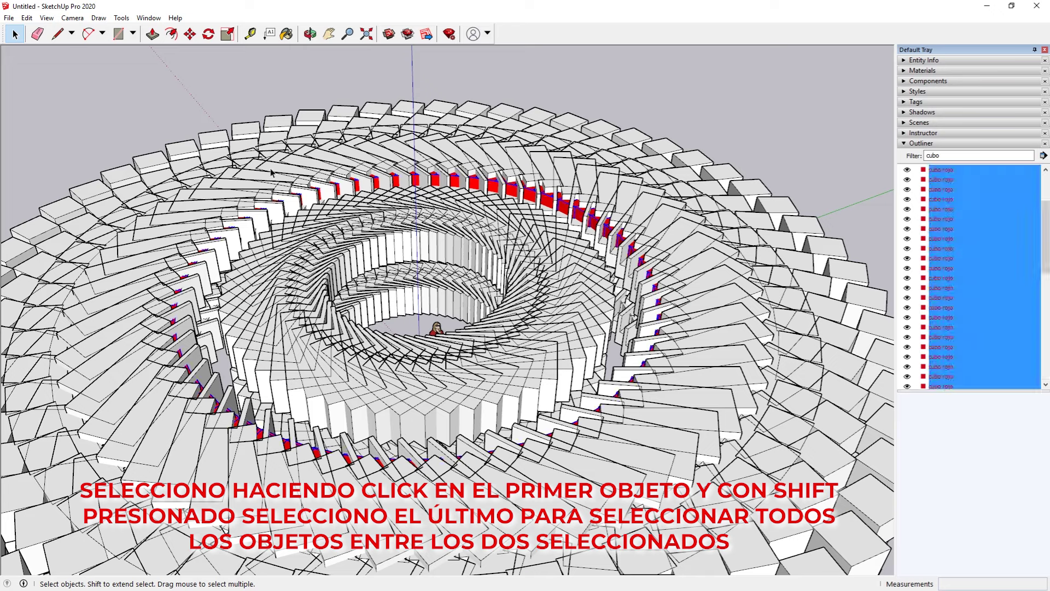
- Try lifting the red cubes, undo it, and clear the Outliner filter and selection
left_click(190, 33)
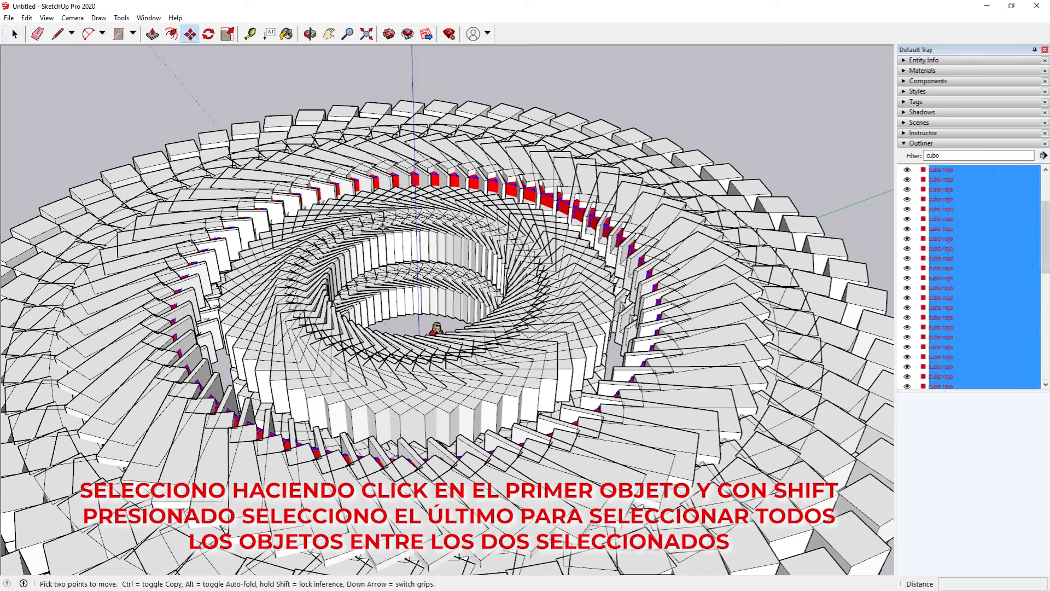
left_click(392, 253)
key("space")
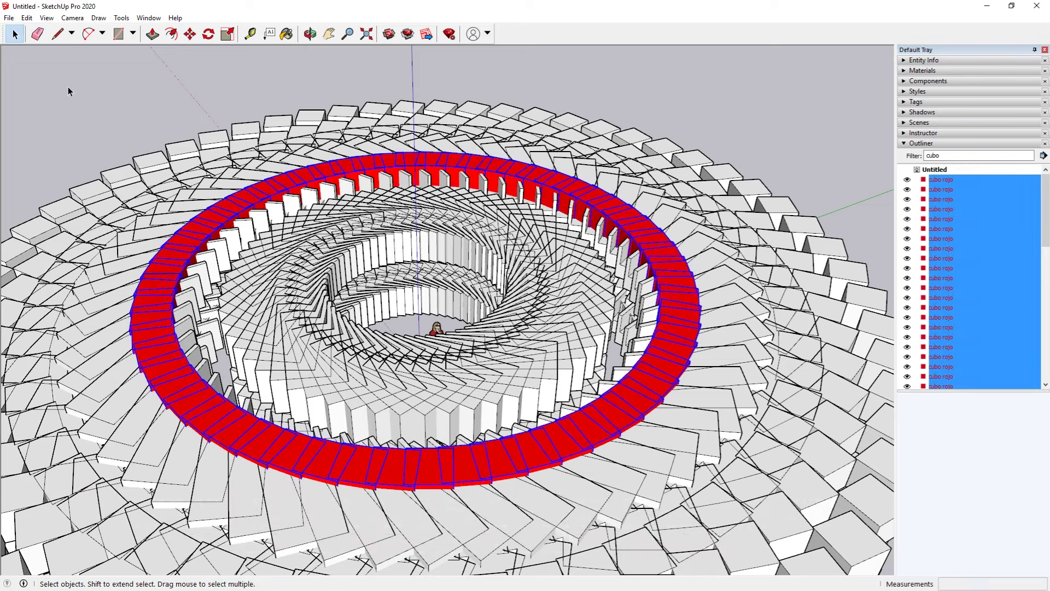
key("ctrl+z")
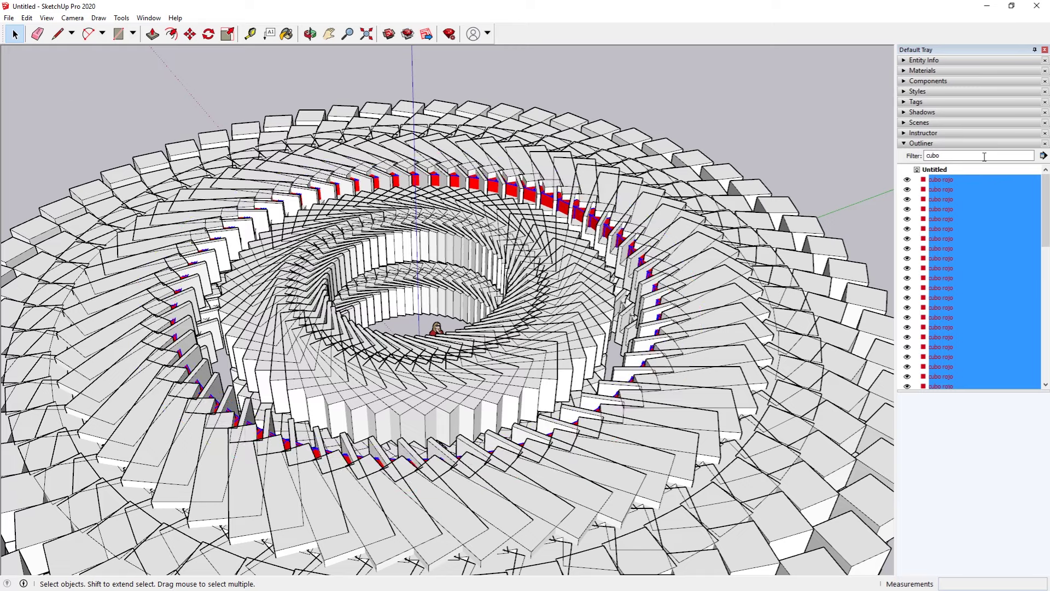
left_click(922, 157)
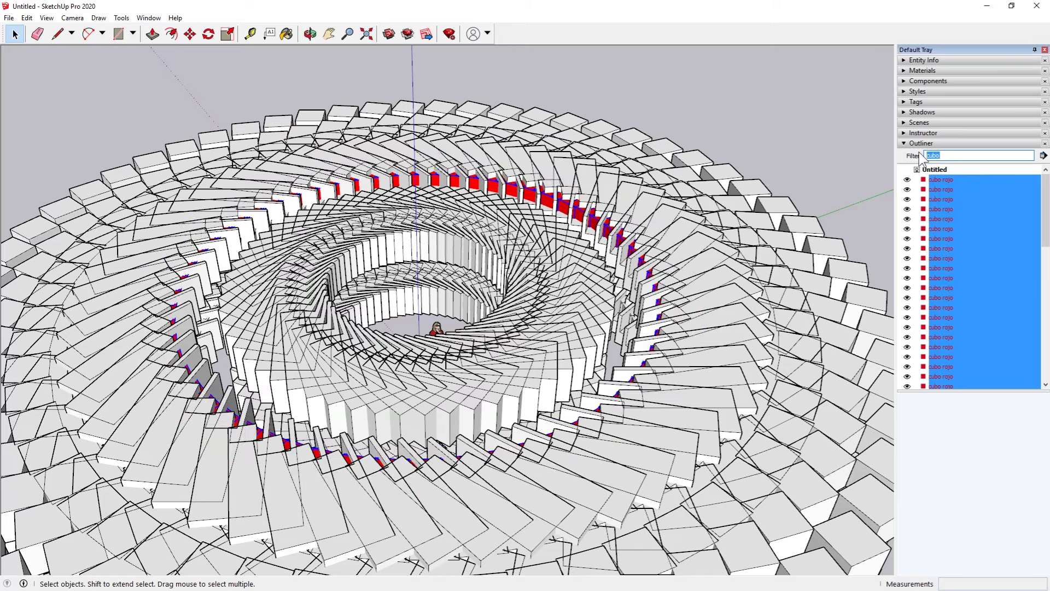
key("BackSpace")
left_click(684, 82)
- Zoom in and select two of the red cubes
scroll(470, 180, "up", 2)
scroll(469, 180, "up", 4)
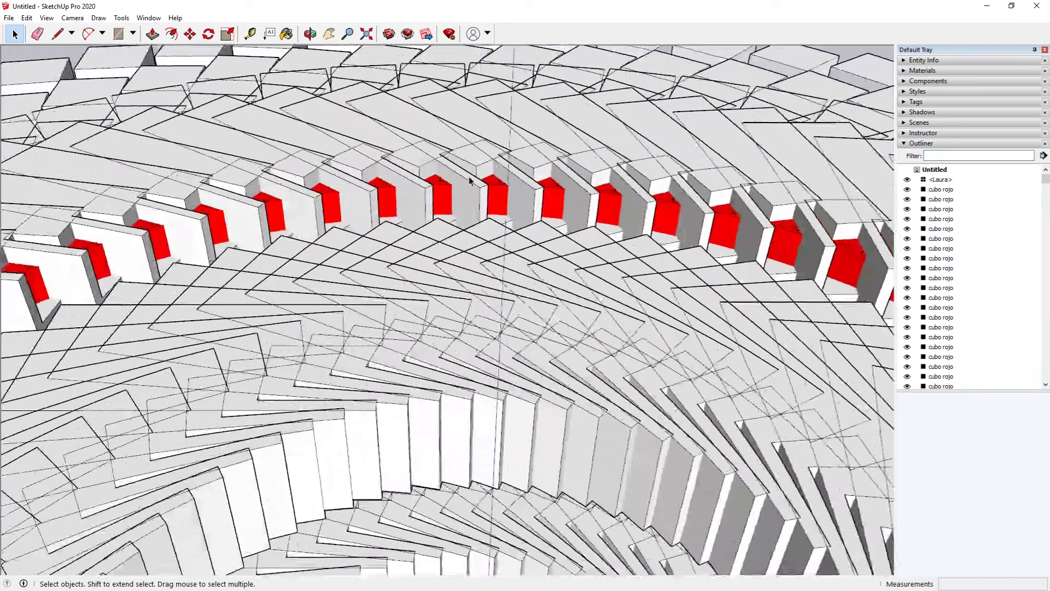
scroll(469, 180, "up", 3)
left_click(428, 195)
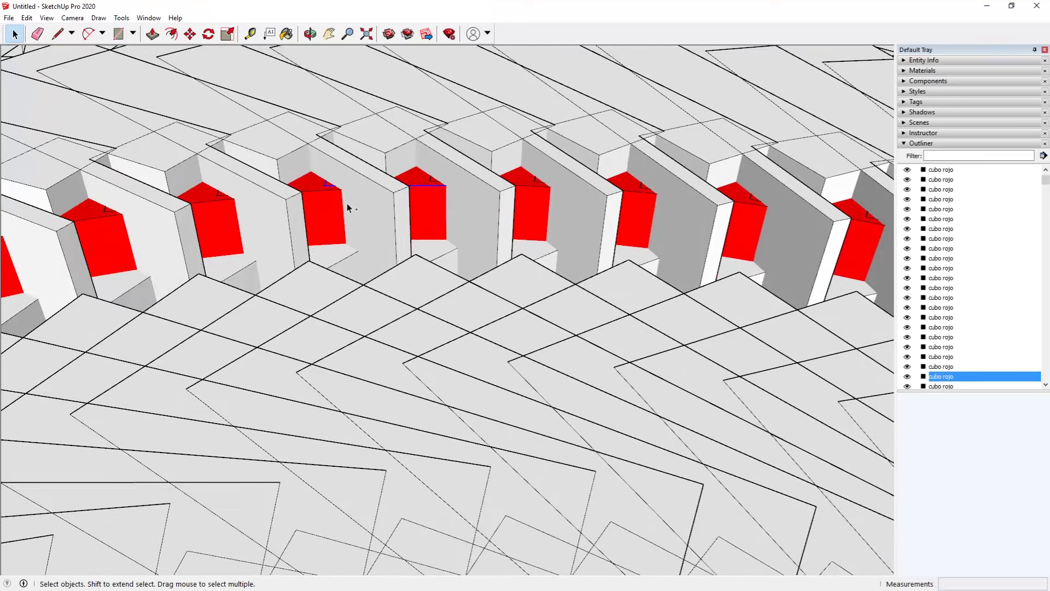
left_click(321, 207, "ctrl")
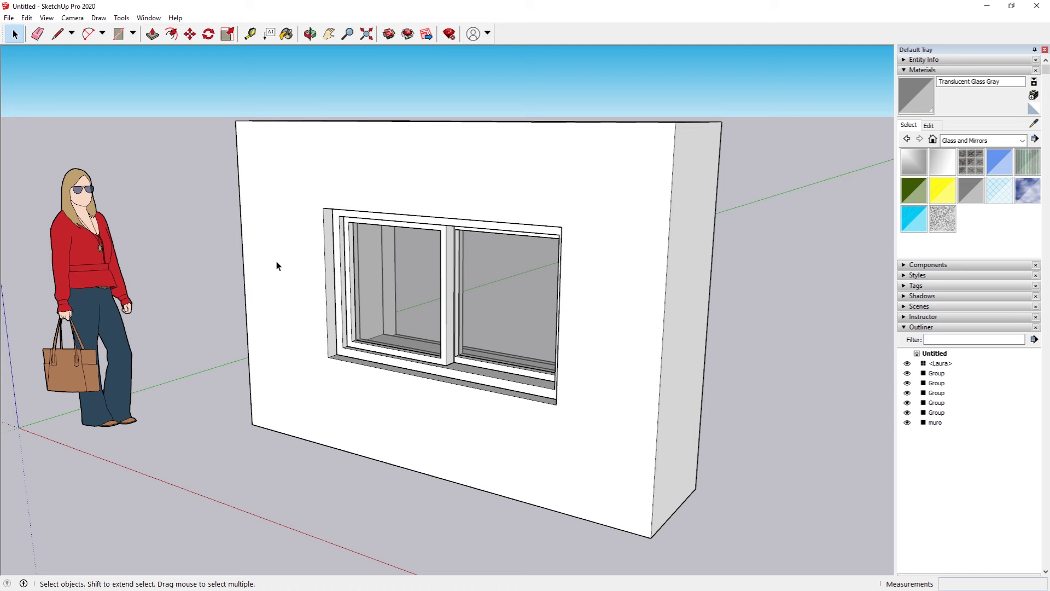
- Select the left window pane group and rename it vidrio 1
left_click(412, 278)
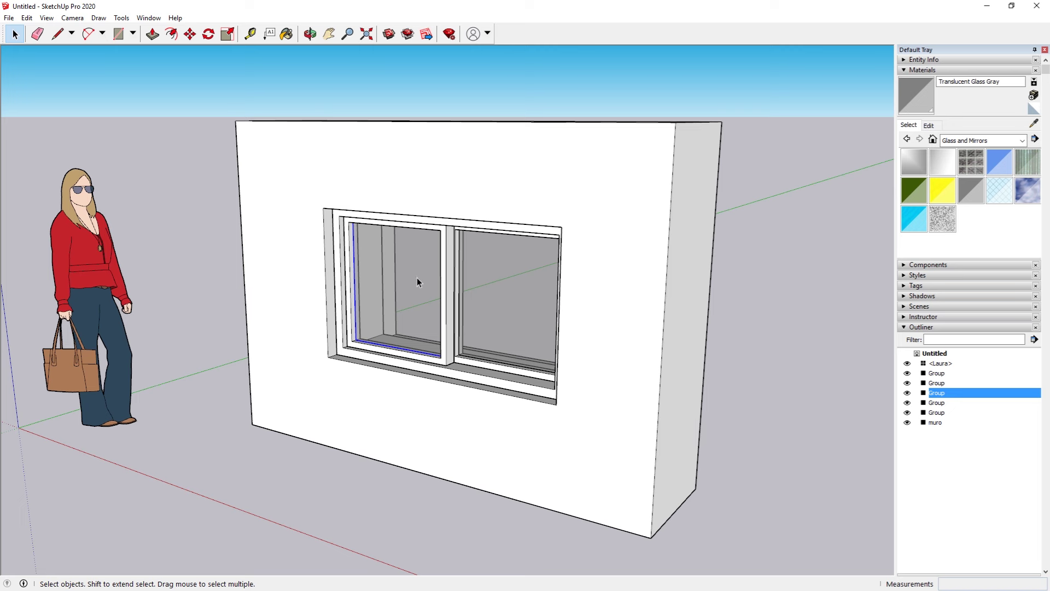
left_click(468, 277)
left_click(385, 274)
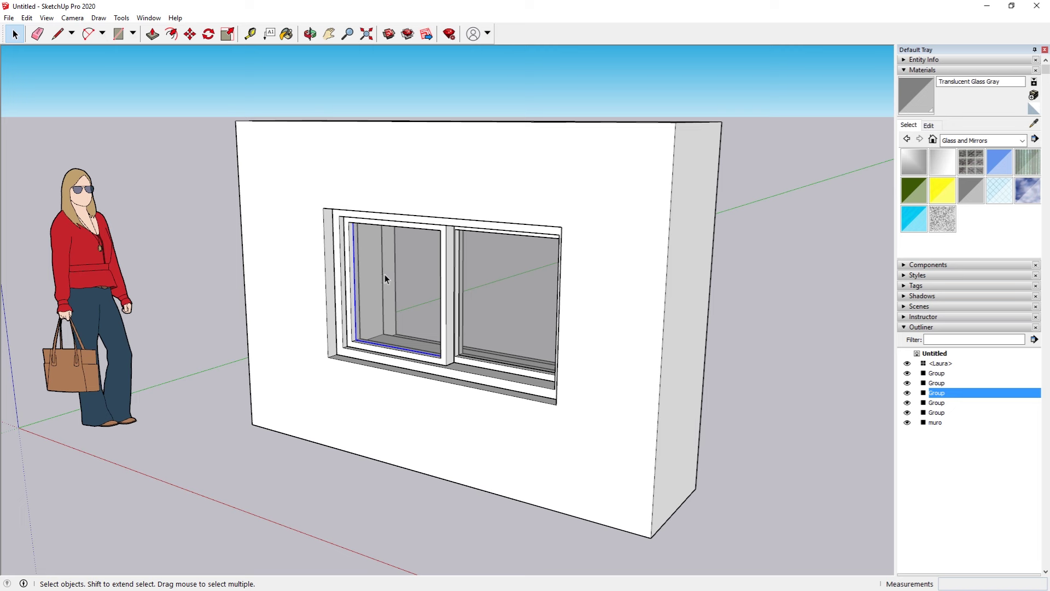
double_click(939, 393)
type("vidrio 1")
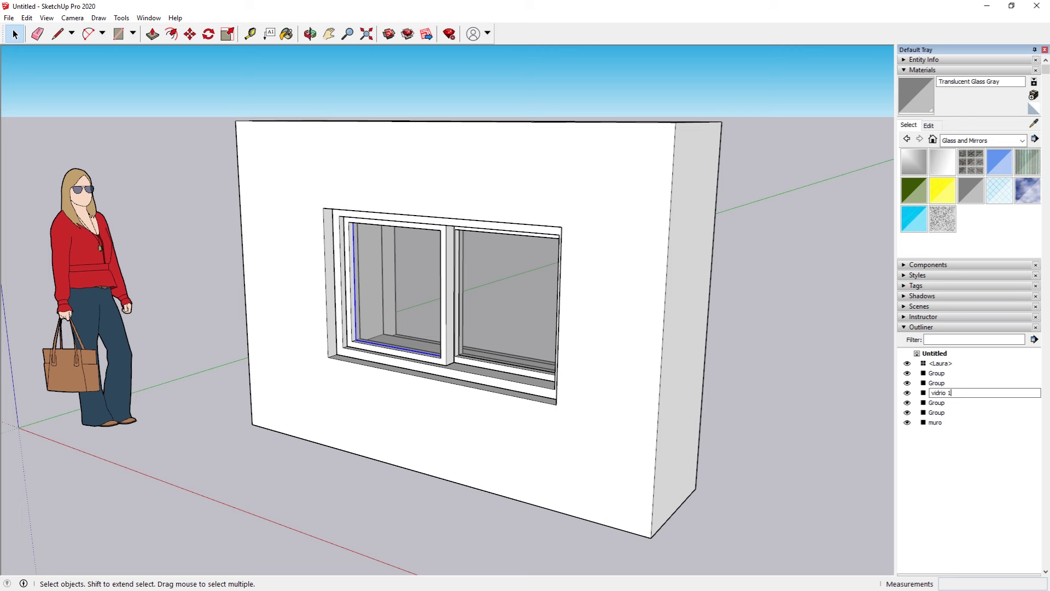
left_click(494, 321)
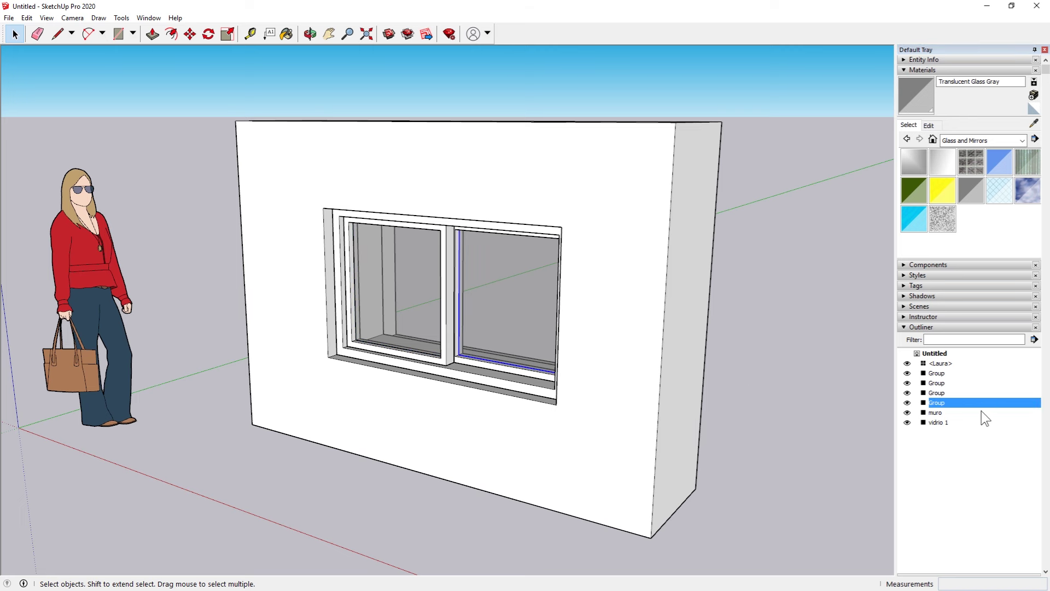
- Rename the second glass pane group vidrio 2
double_click(944, 404)
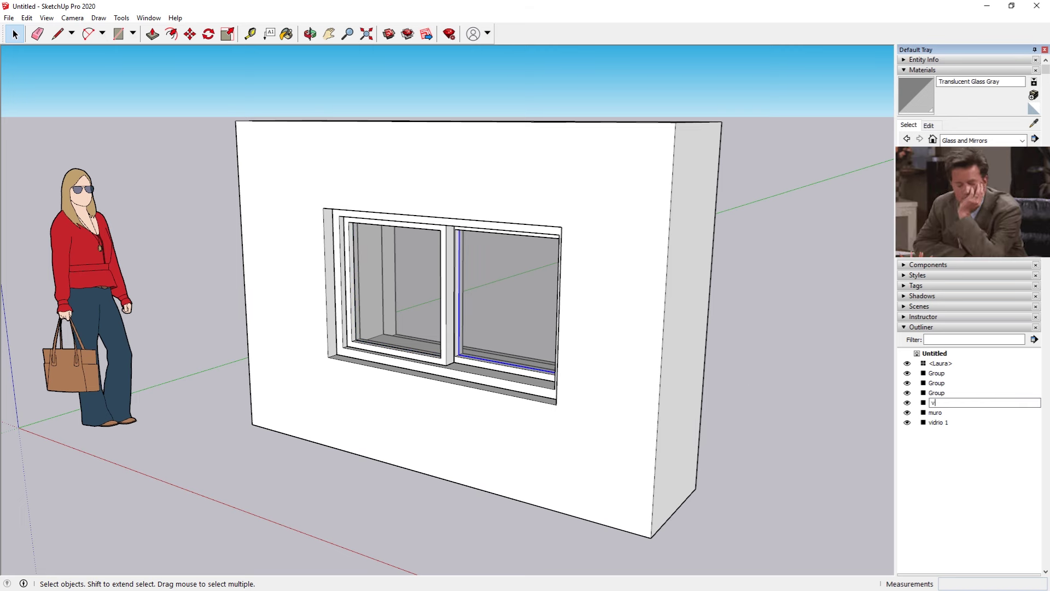
type("vidrio 2")
key("Return")
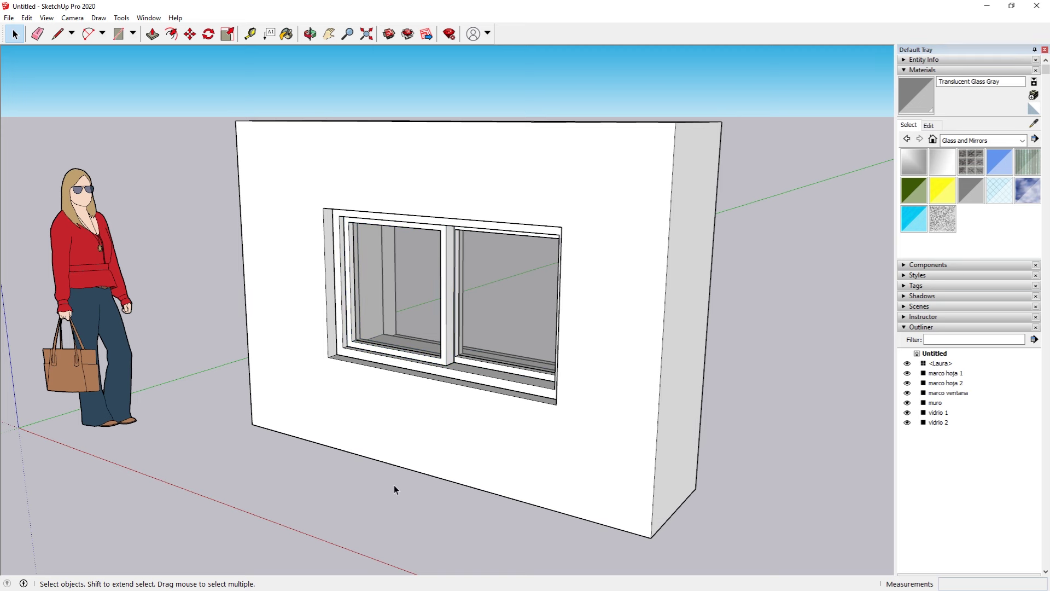
- Group the window frames and glass panes and name the new group ventana
left_click_drag(282, 160, 674, 480)
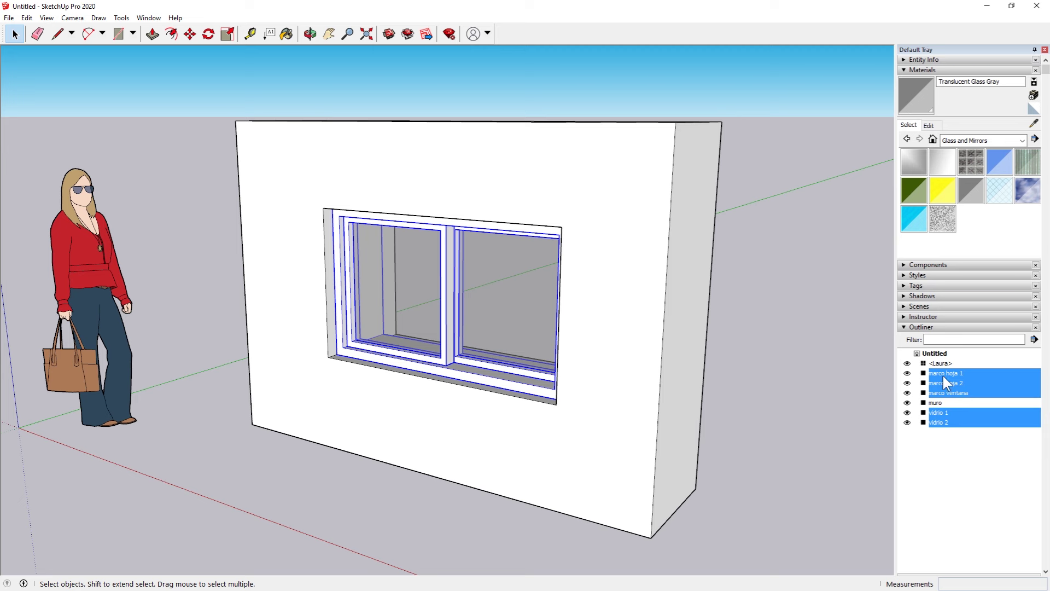
right_click(450, 280)
left_click(514, 382)
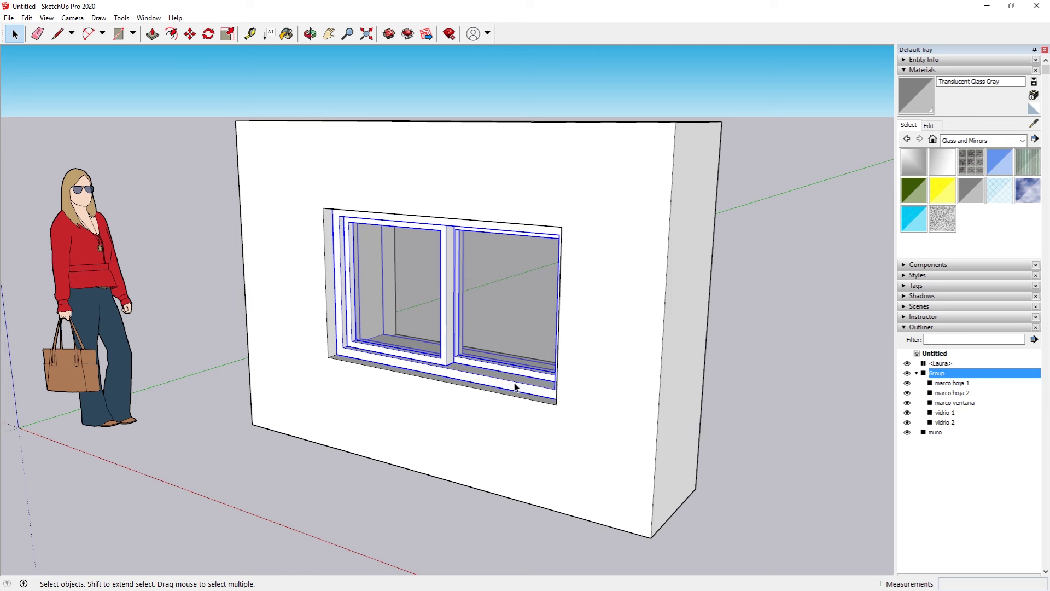
left_click(939, 374)
type("ventana")
key("Return")
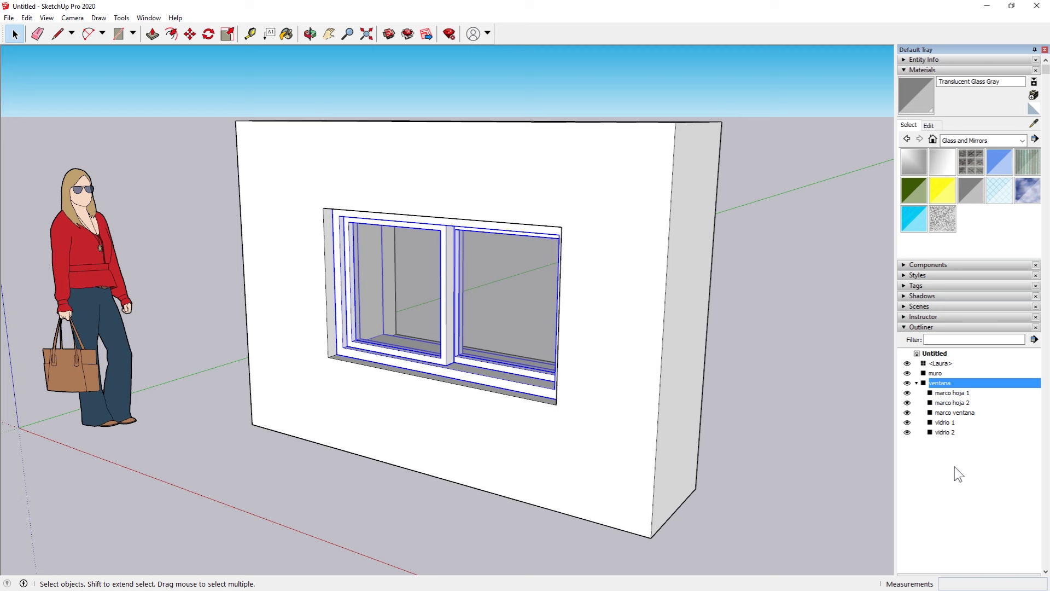
- Expand and collapse the ventana group in the Outliner to review its parts
left_click(917, 382)
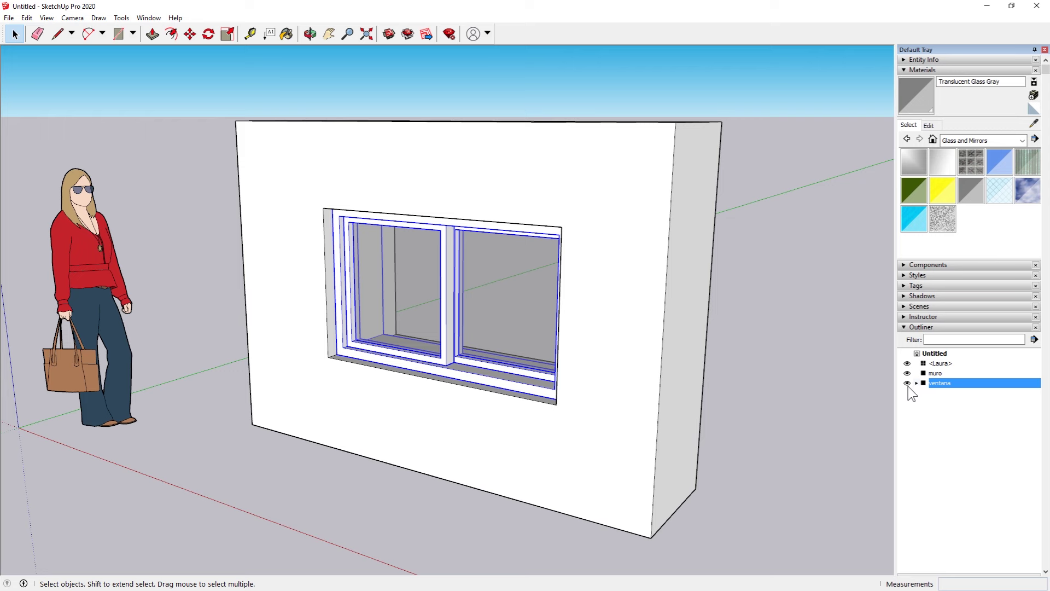
left_click(917, 383)
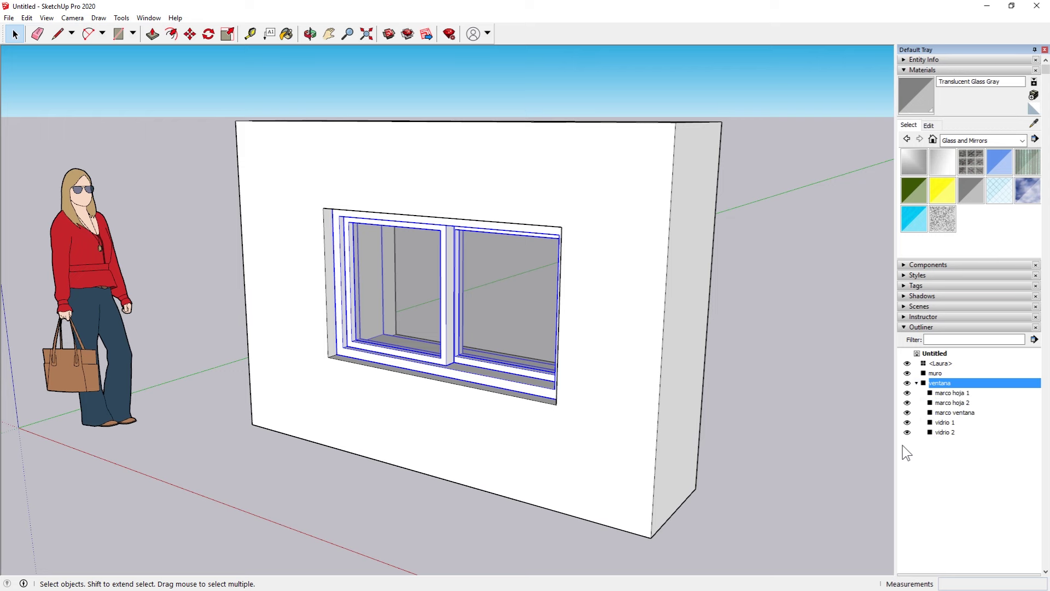
left_click(916, 382)
left_click(916, 382)
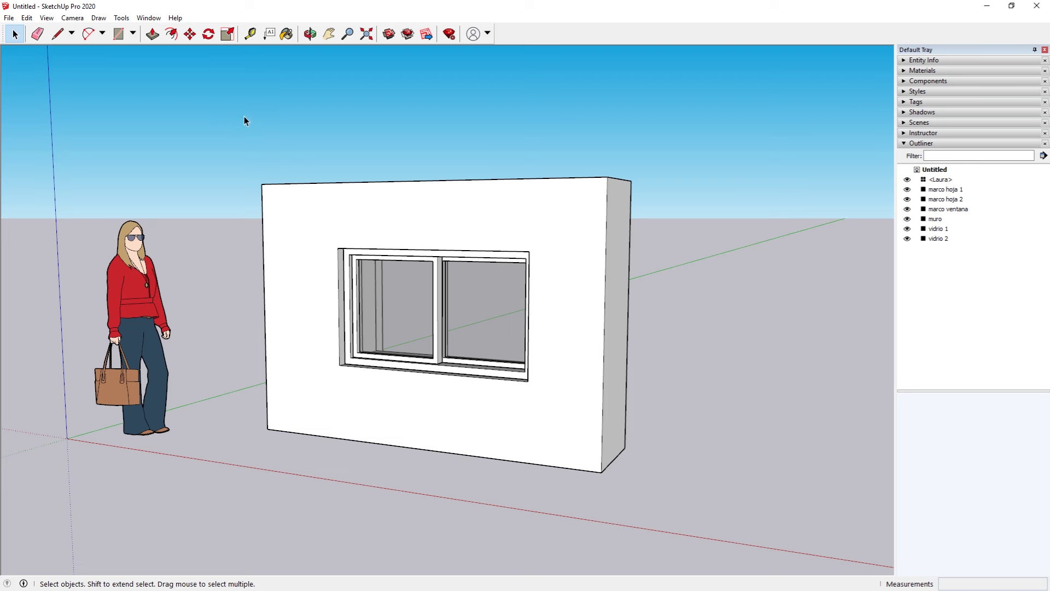
- Group the whole wall and window together and name the group ventana
mouse_move(220, 102)
left_mouse_down()
mouse_move(665, 455)
mouse_move(724, 535)
left_mouse_up()
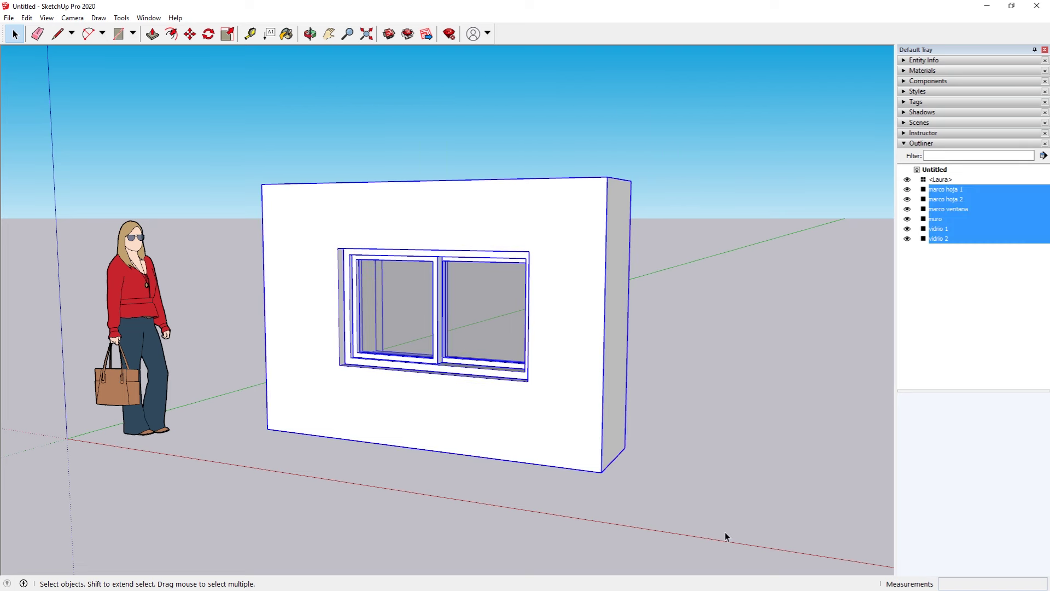
right_click(587, 283)
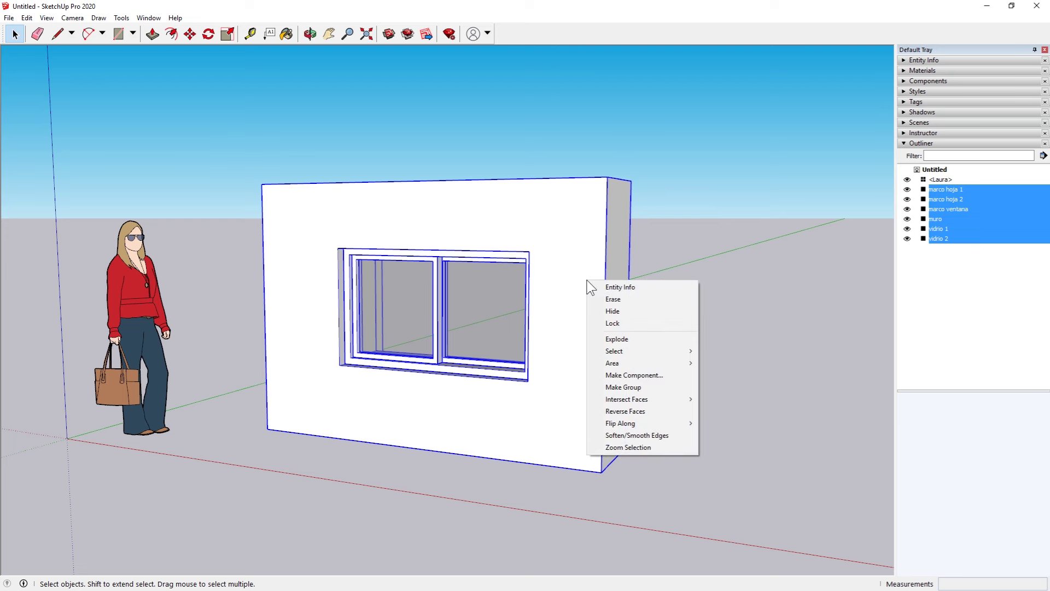
left_click(646, 387)
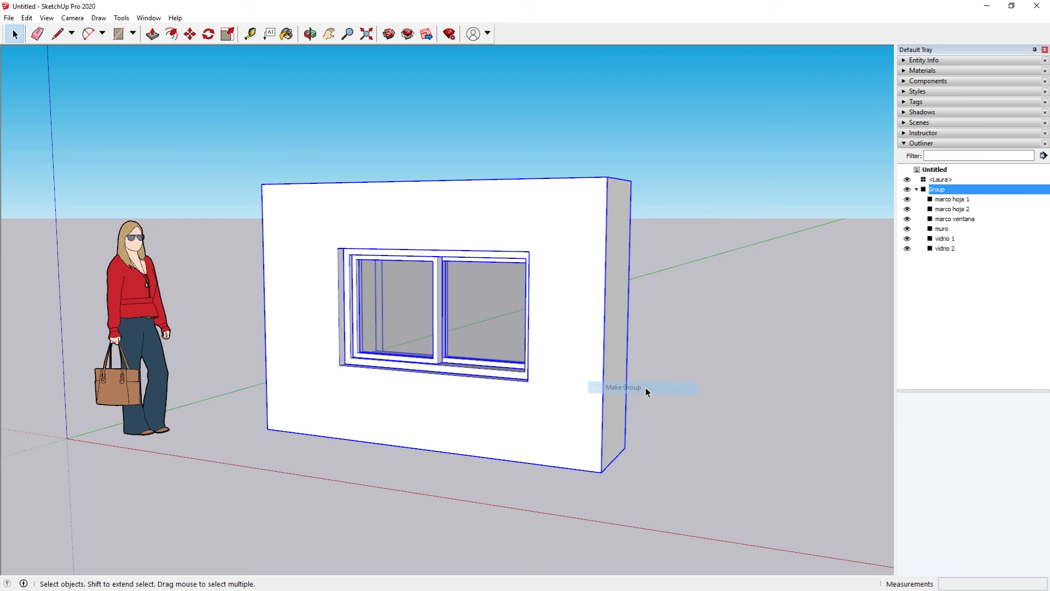
double_click(940, 189)
type("ventana")
key("Return")
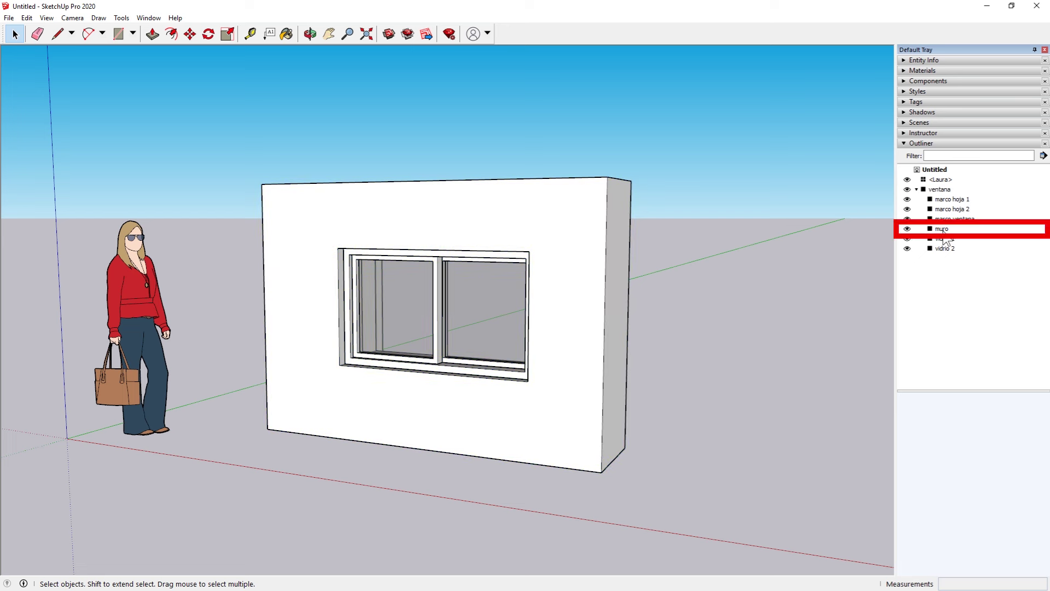
- Select the ventana group and start a move-copy, then cancel it
left_click(941, 230)
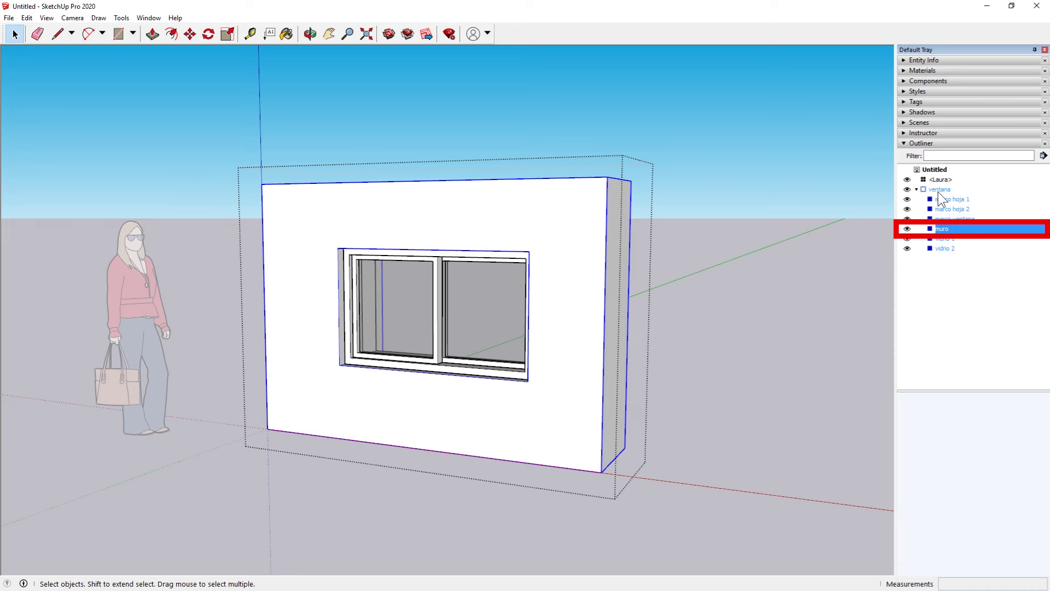
left_click(940, 190)
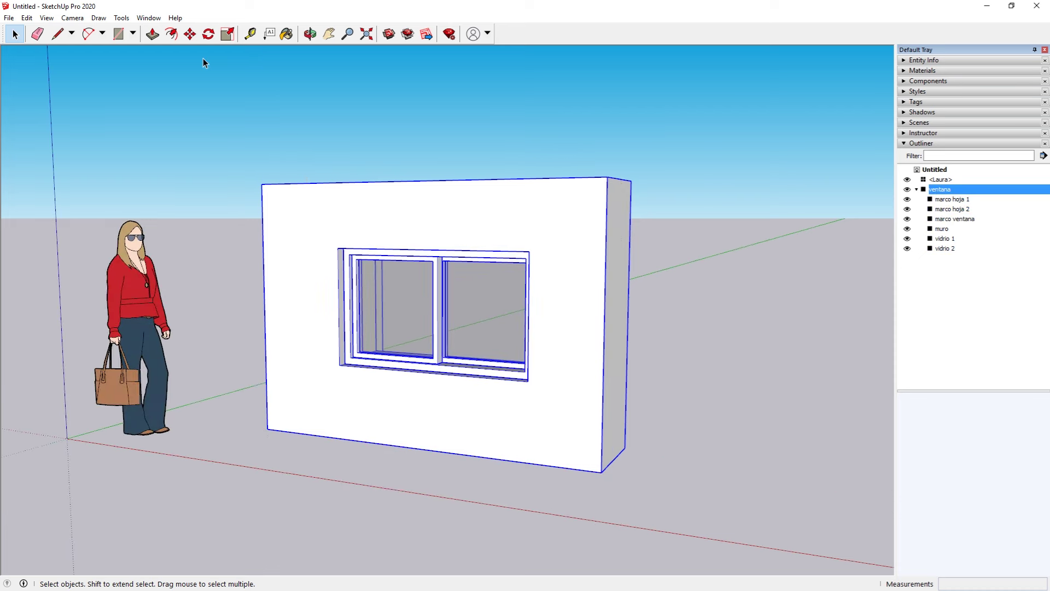
key("m")
left_click(327, 402)
key("ctrl")
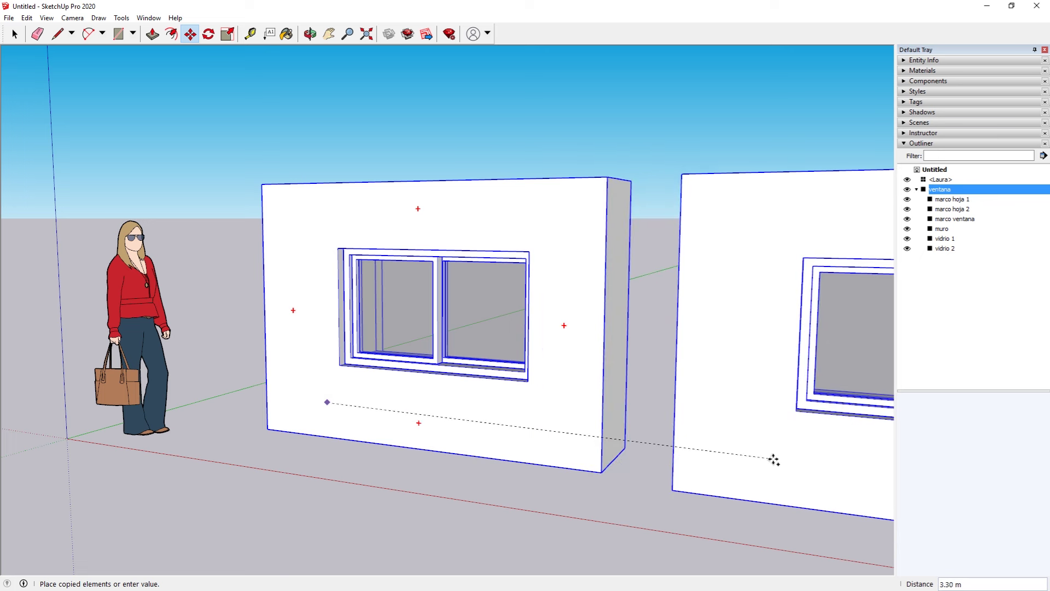
key("Escape")
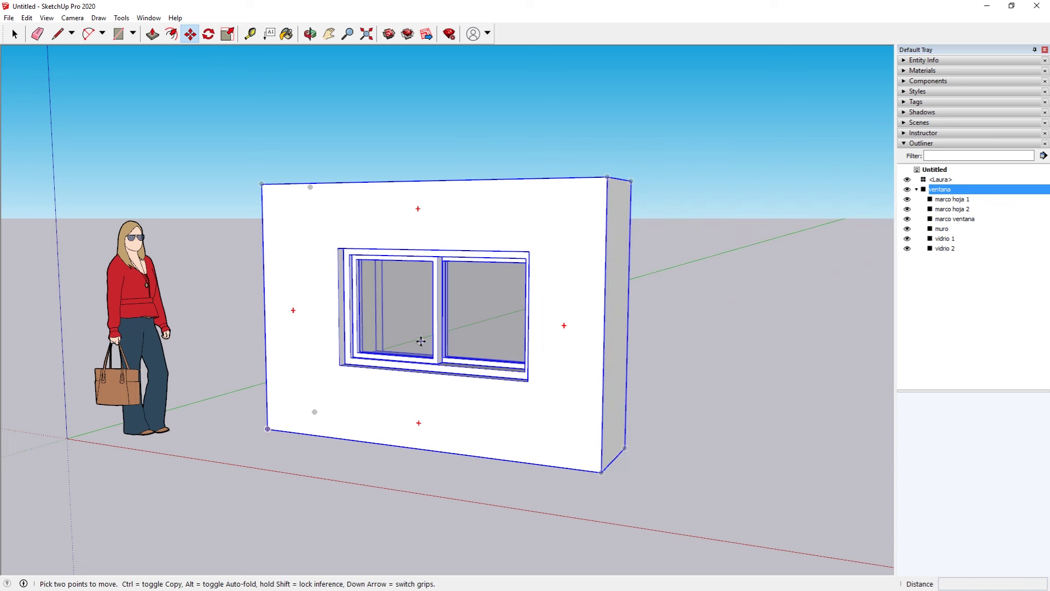
left_click(13, 33)
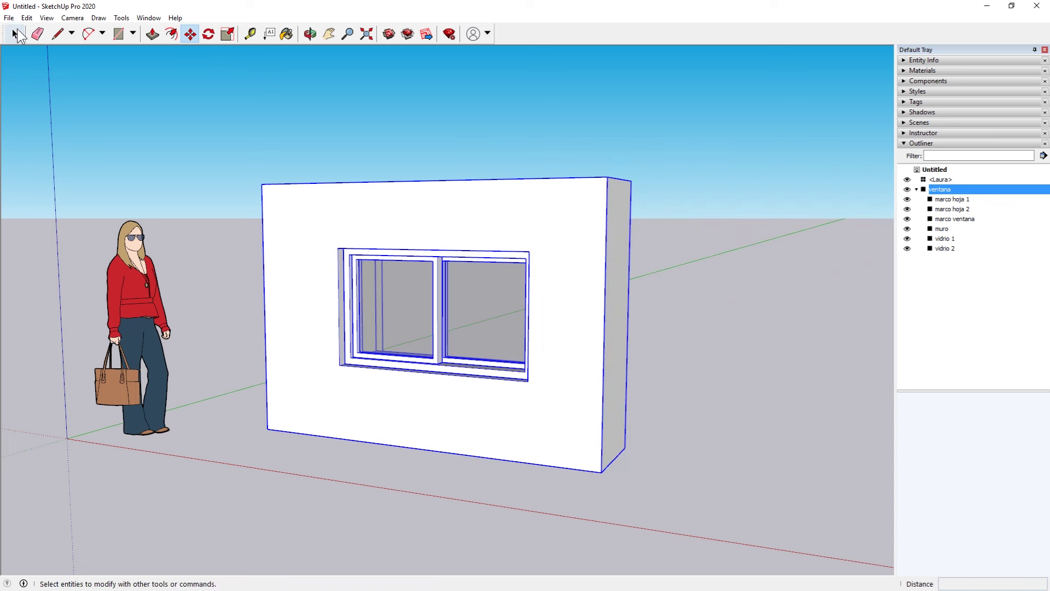
- Explode the ventana group, then undo to restore it
right_click(489, 232)
left_click(549, 320)
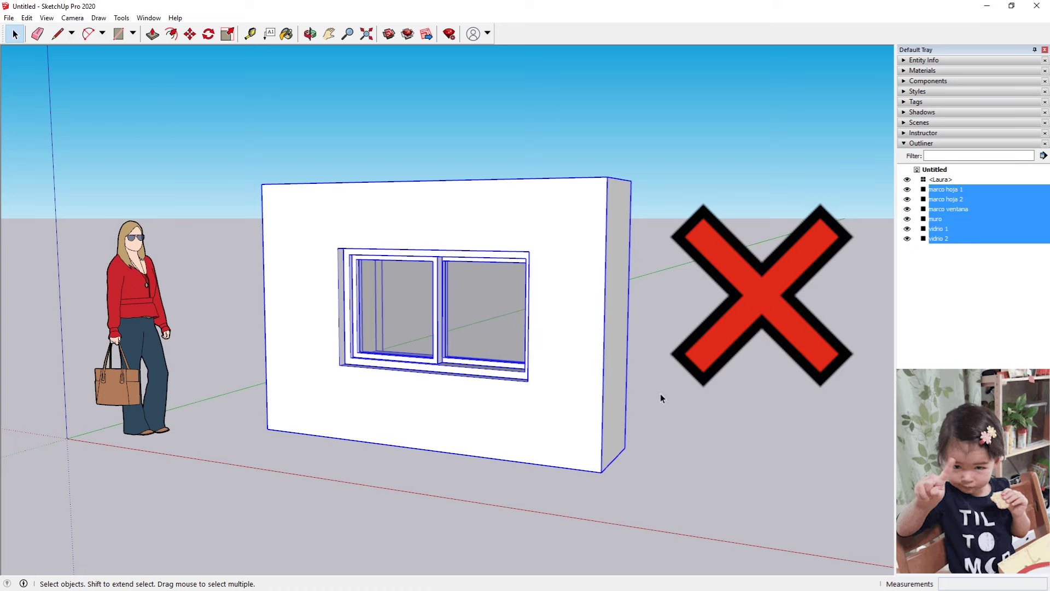
left_click(929, 219, "ctrl")
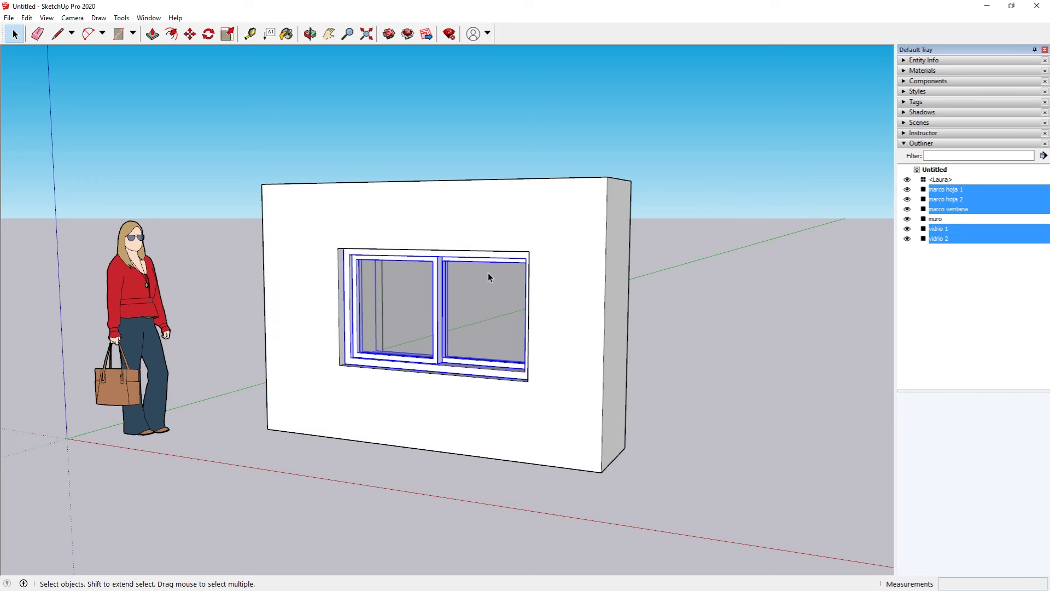
key("ctrl+z")
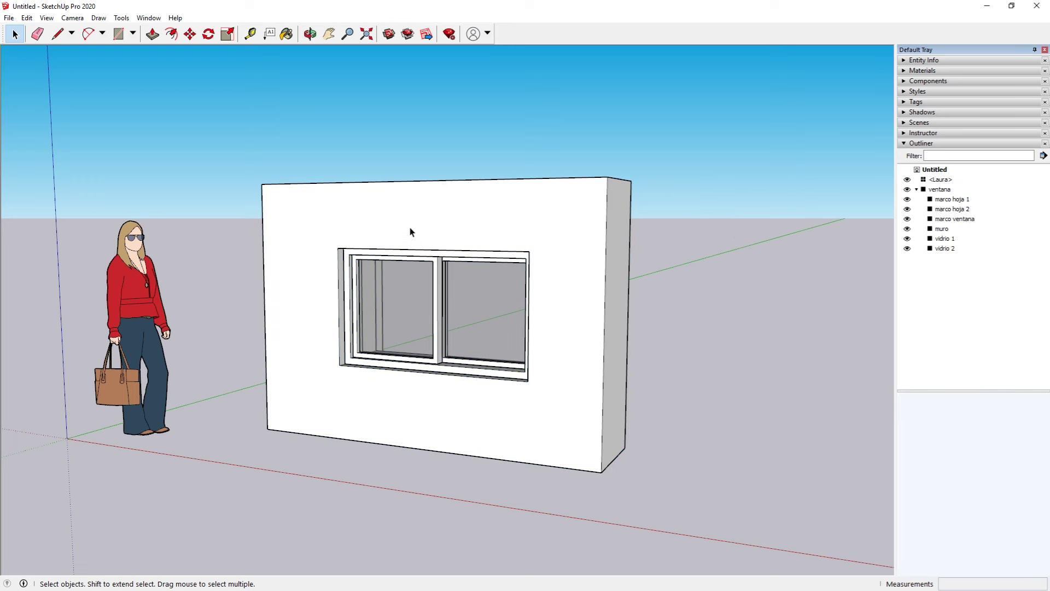
- Drag muro out of ventana to the model's top level in the Outliner
left_click(942, 228)
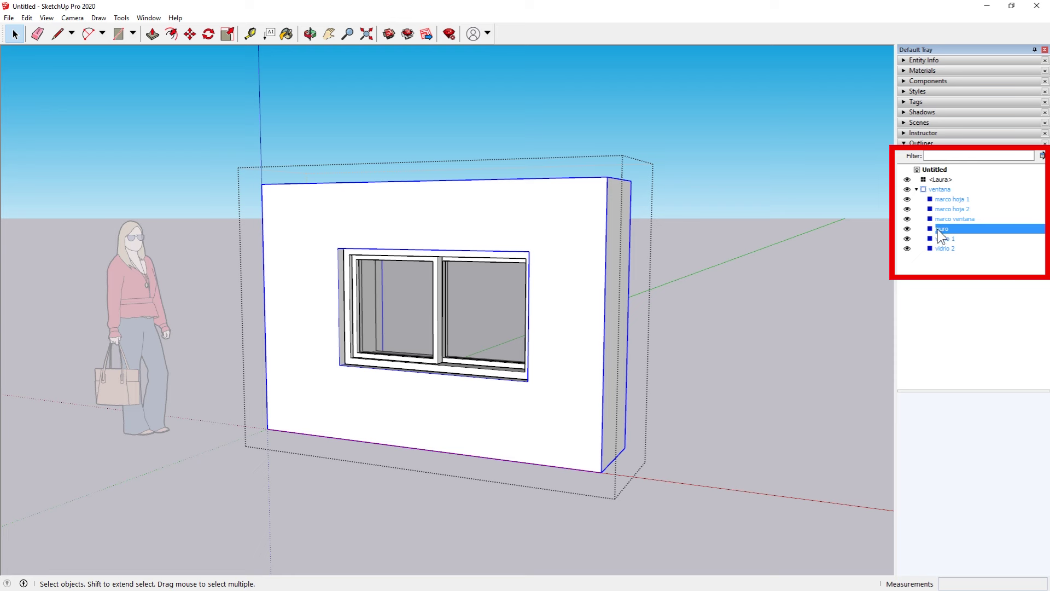
left_click_drag(943, 181, 940, 172)
left_click_drag(942, 174, 947, 184)
left_click_drag(947, 183, 942, 174)
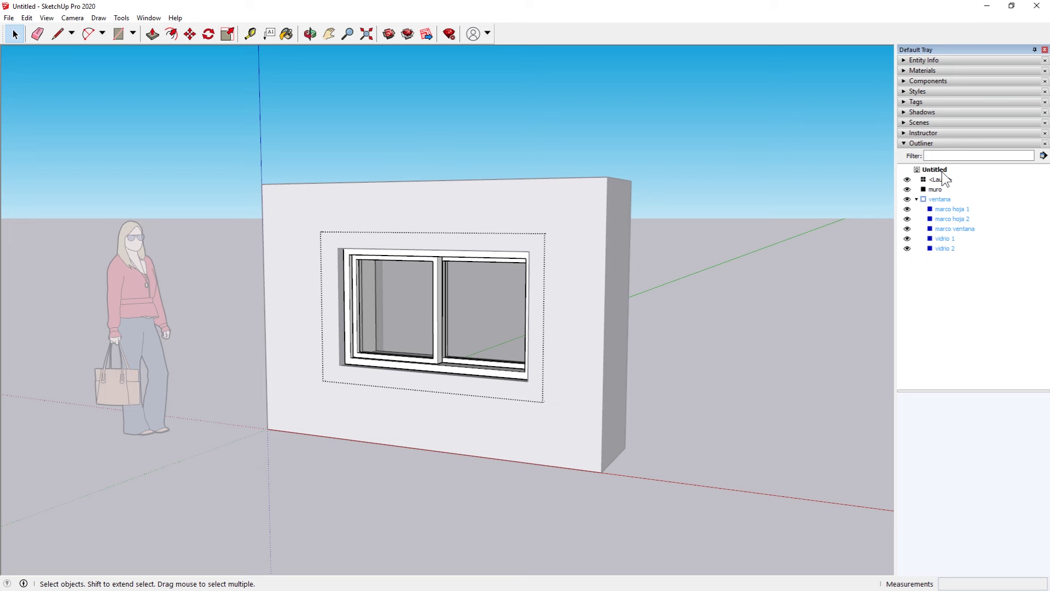
left_click(818, 323)
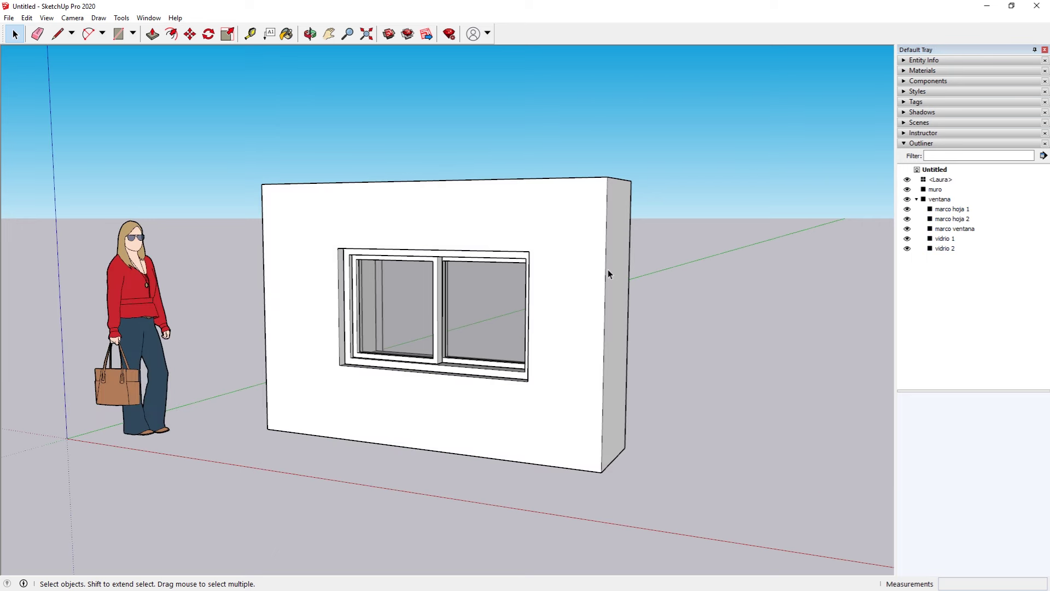
- Check muro, ventana and the person figure in the Outliner, then clear the selection
left_click(936, 188)
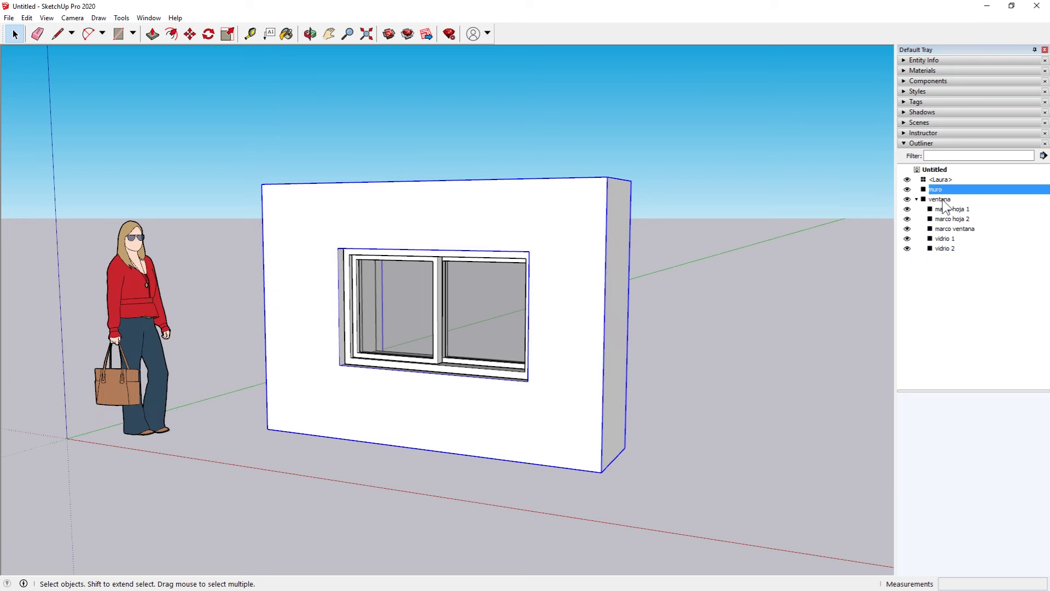
left_click(942, 200)
left_click(938, 180)
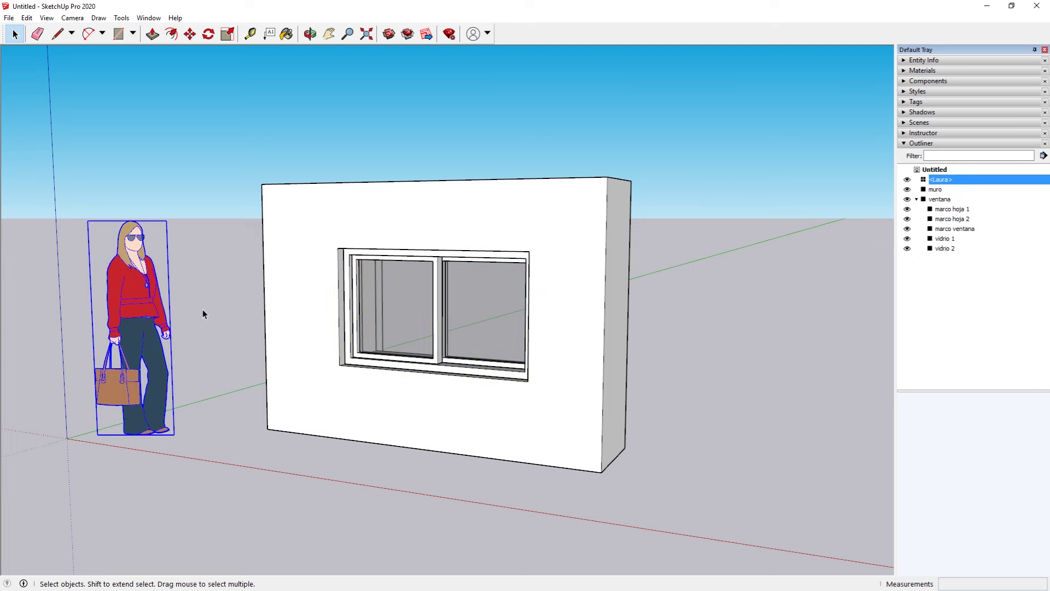
left_click(715, 308)
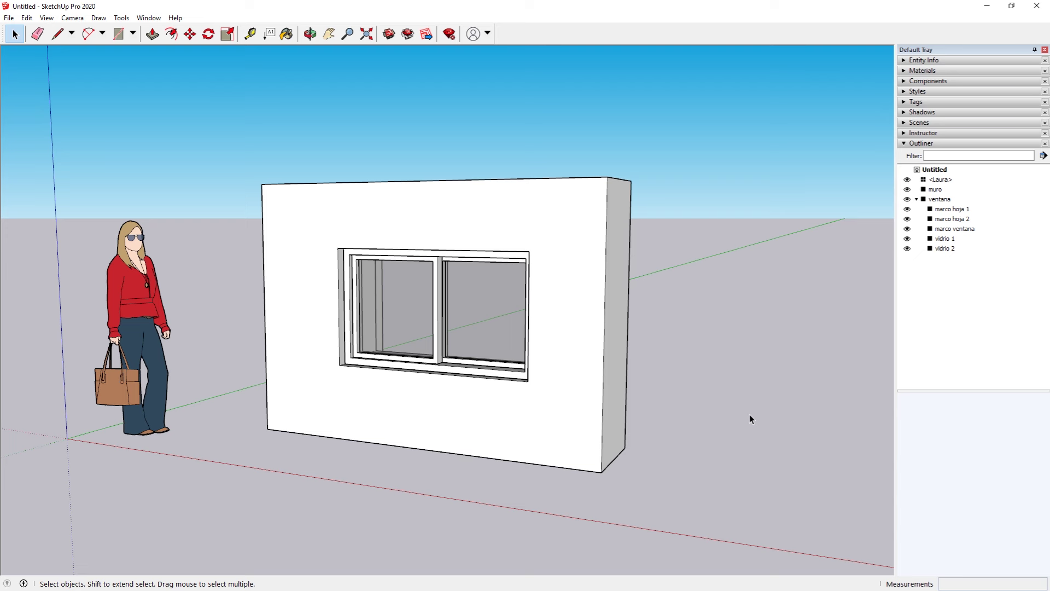
right_click(439, 270)
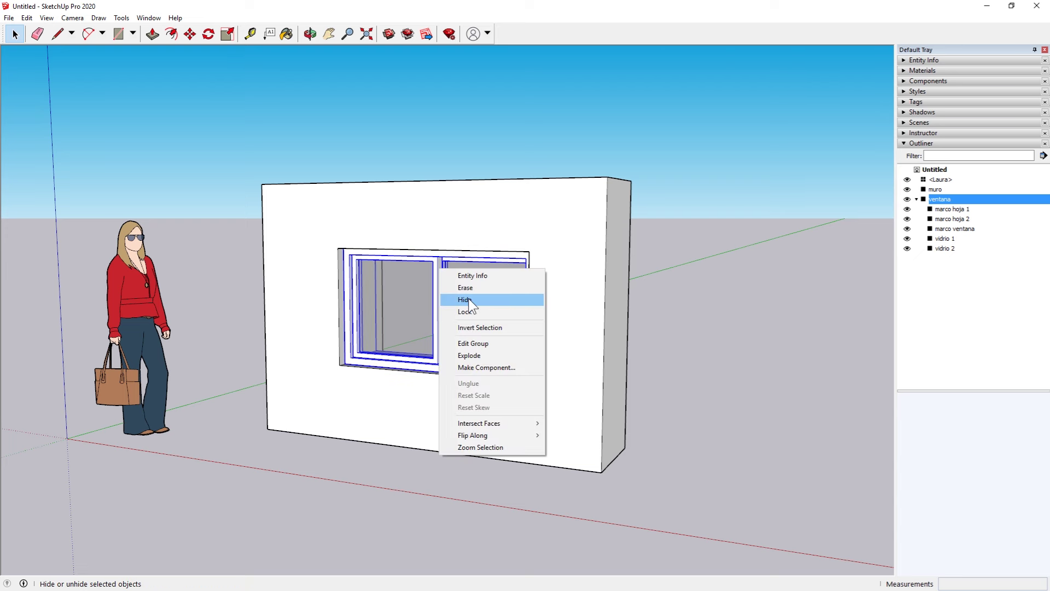
left_click(496, 304)
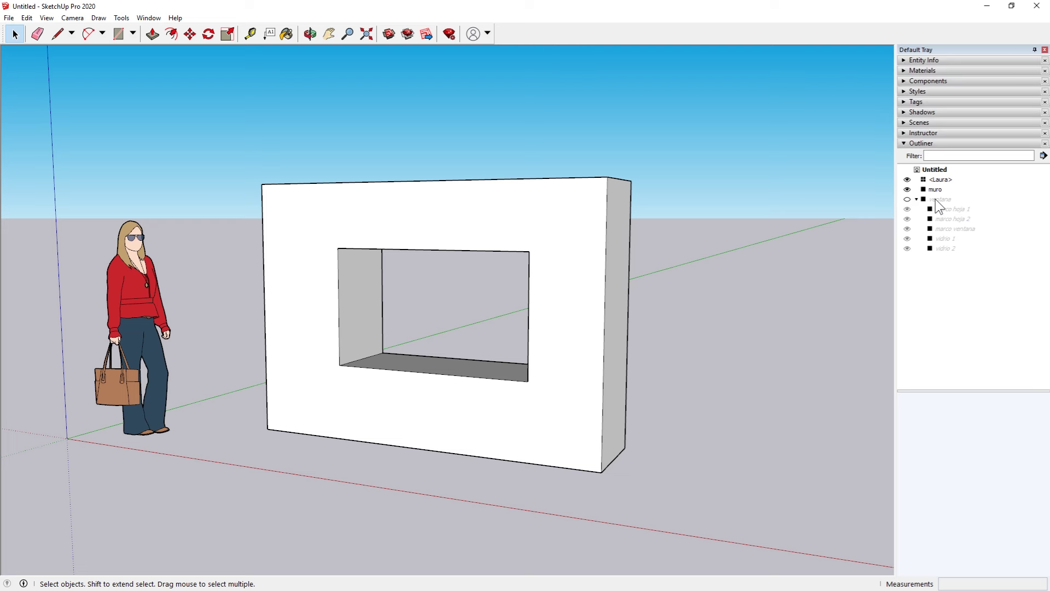
left_click(909, 202)
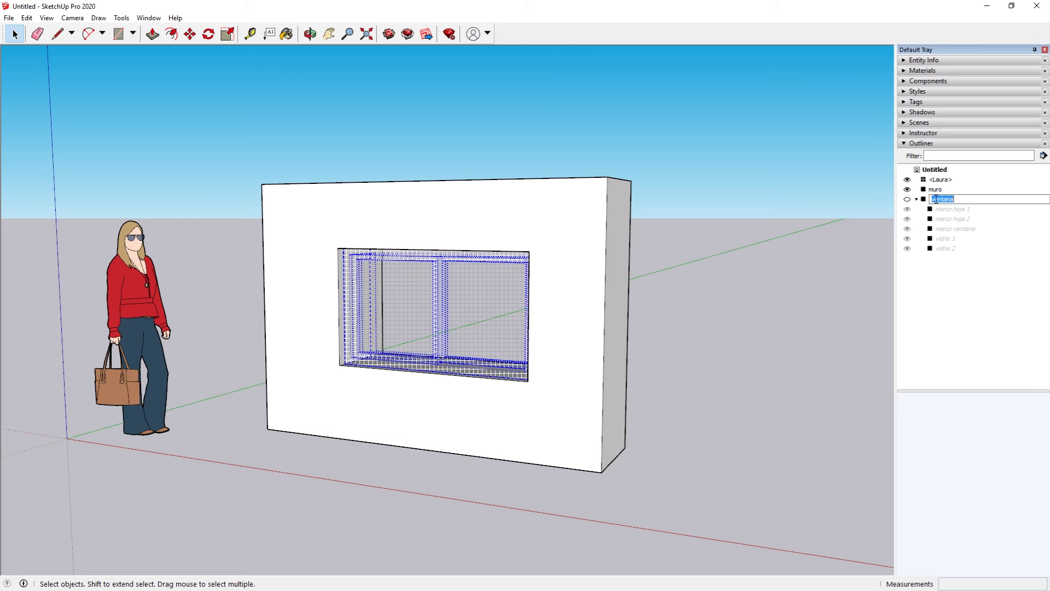
left_click(906, 199)
left_click(907, 200)
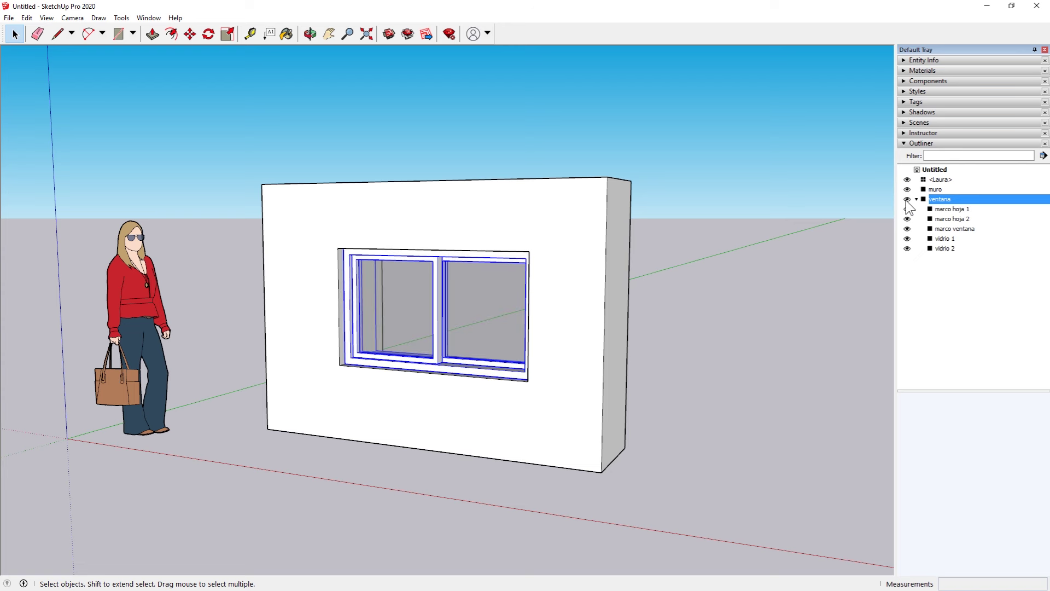
- Lock the ventana window group from the Outliner and clear the selection
right_click(971, 201)
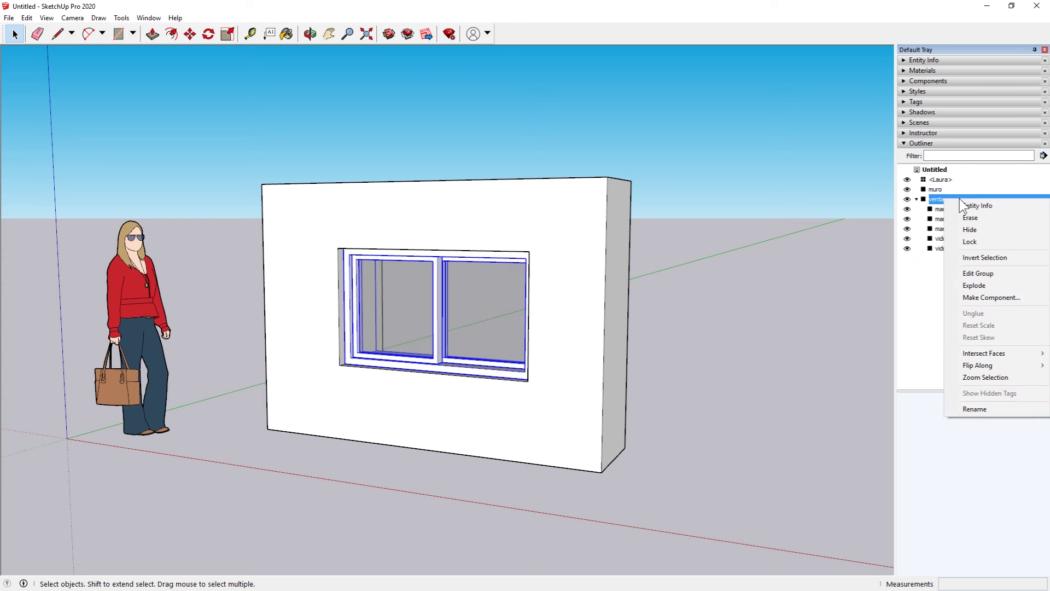
left_click(1002, 242)
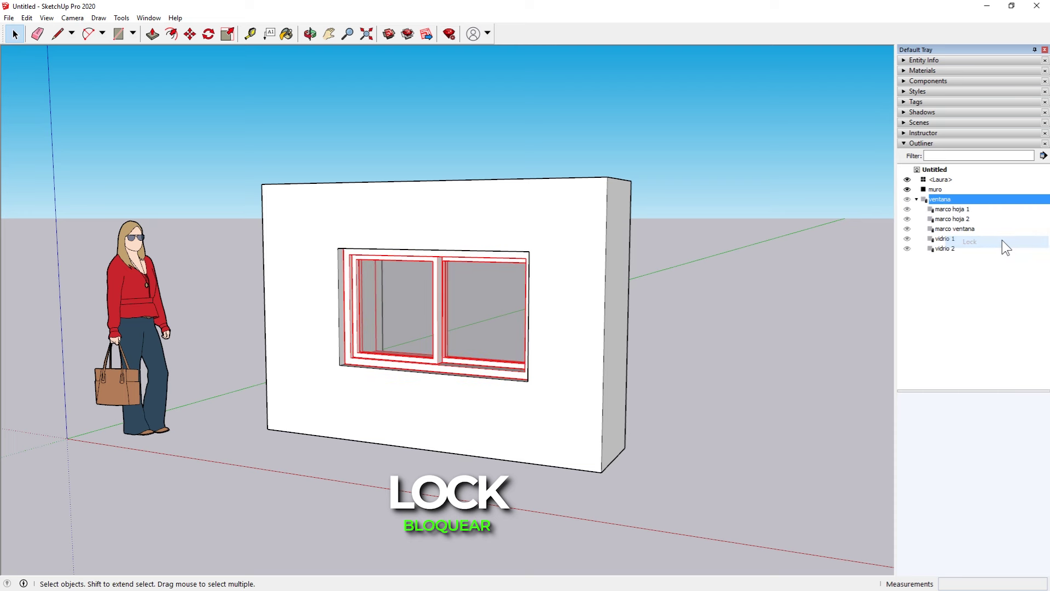
left_click(798, 302)
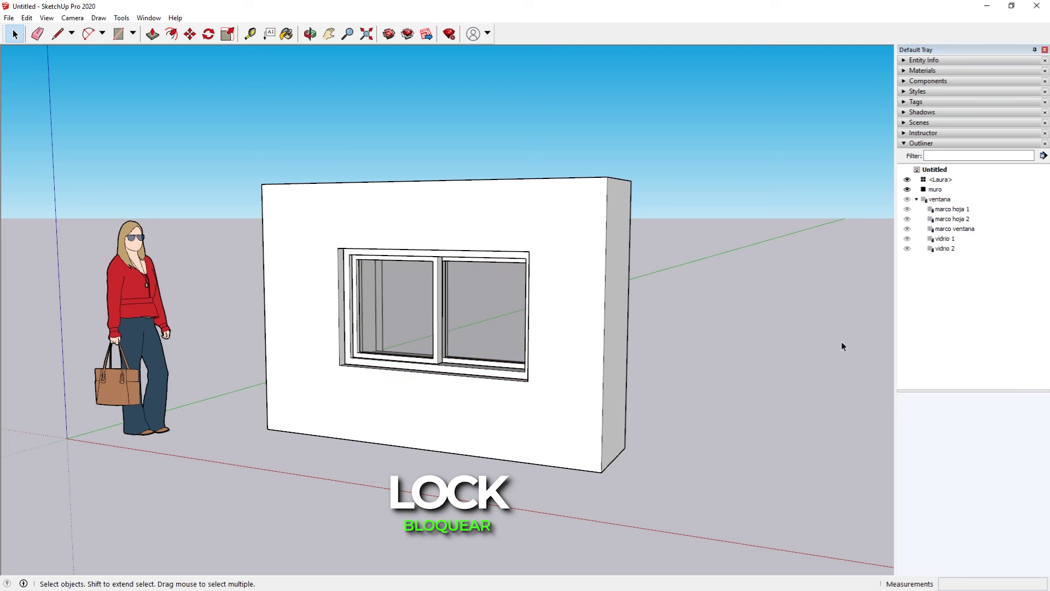
- Select the wall and window together and test a Move, cancelling it with Esc
mouse_move(195, 120)
left_mouse_down()
mouse_move(470, 349)
mouse_move(766, 547)
left_mouse_up()
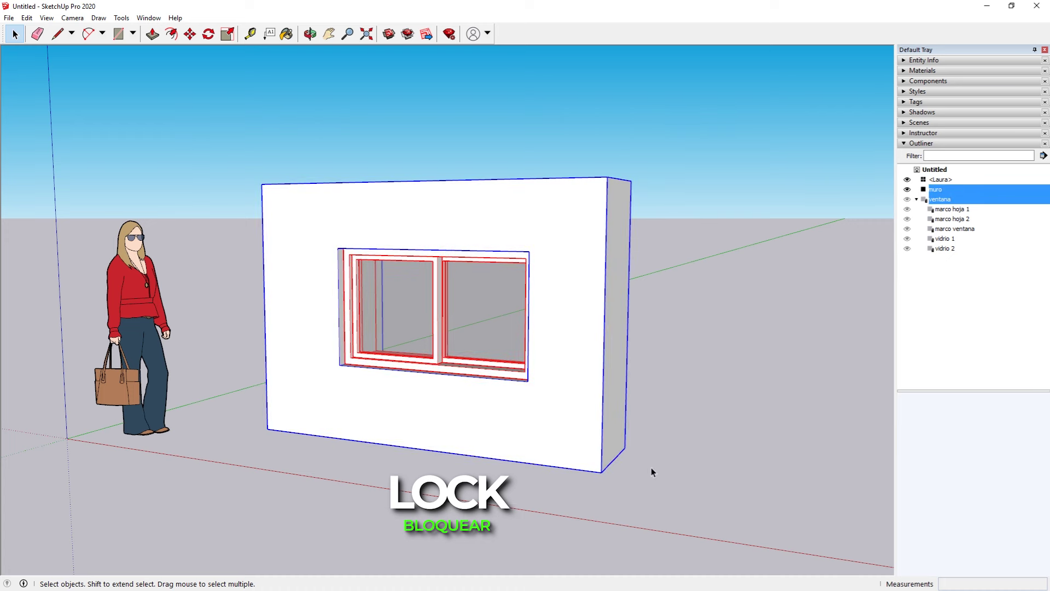
left_click(190, 34)
left_click(565, 441)
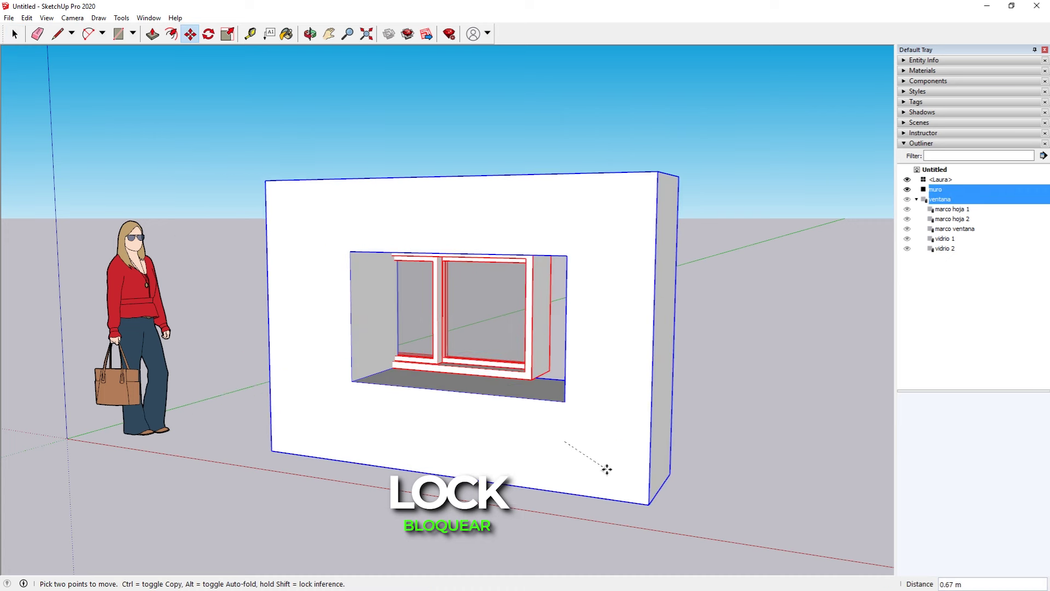
key("Escape")
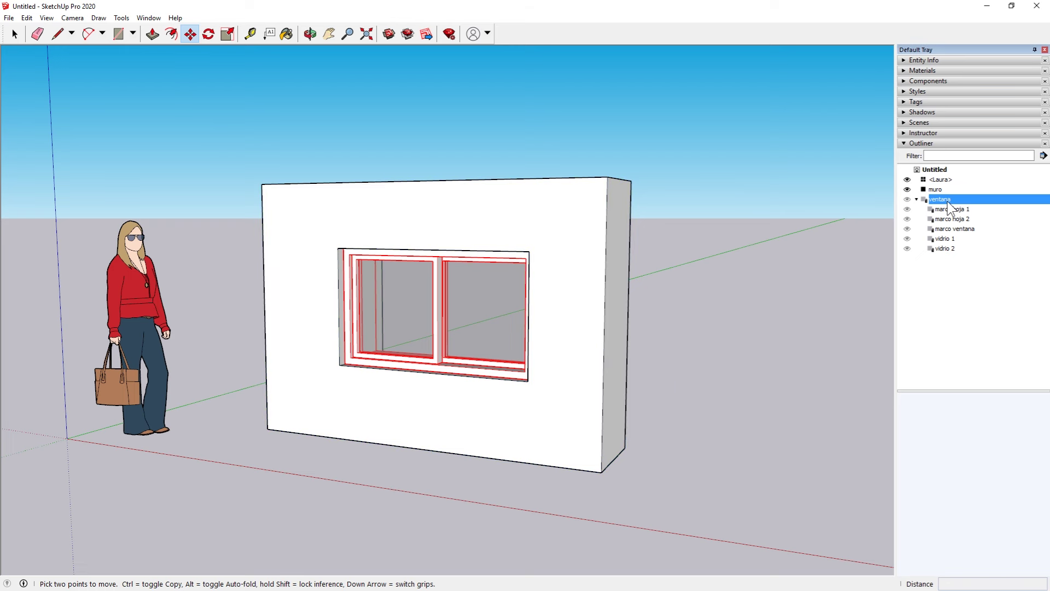
right_click(947, 202)
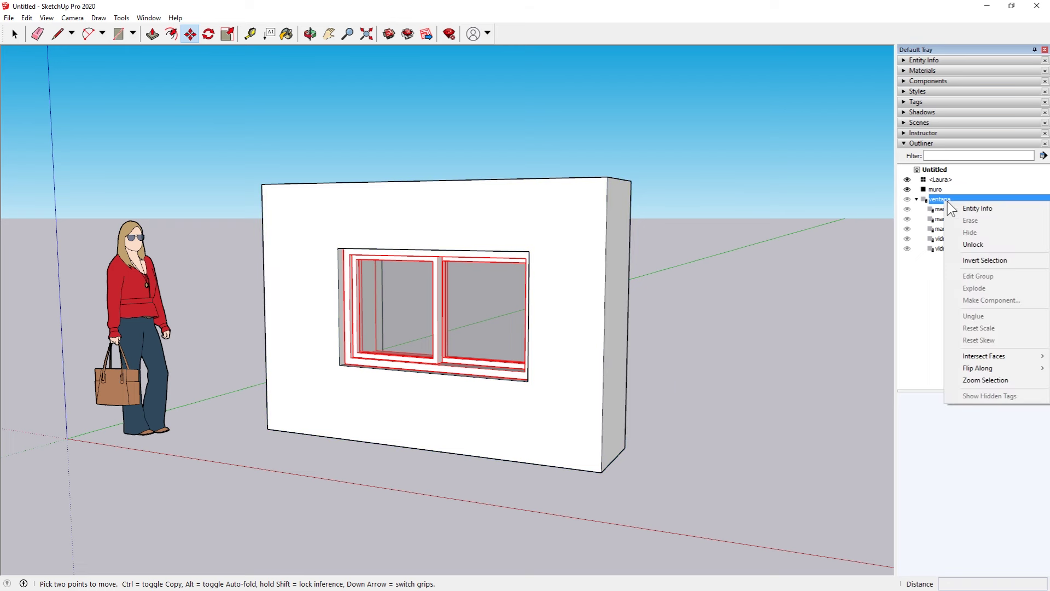
- Unlock the ventana group and enter it for editing
left_click(982, 251)
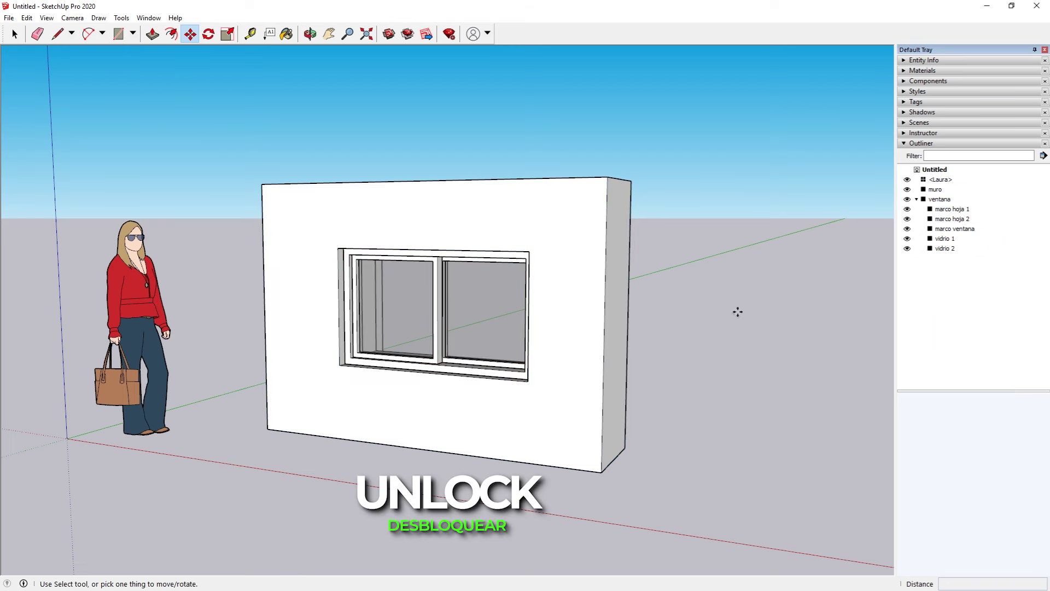
key("space")
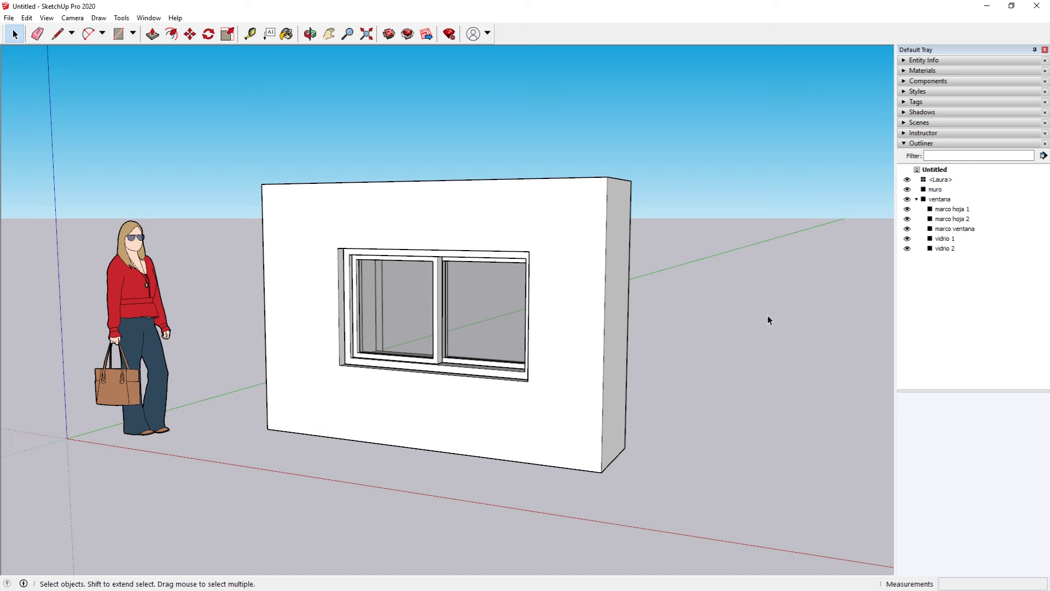
double_click(439, 289)
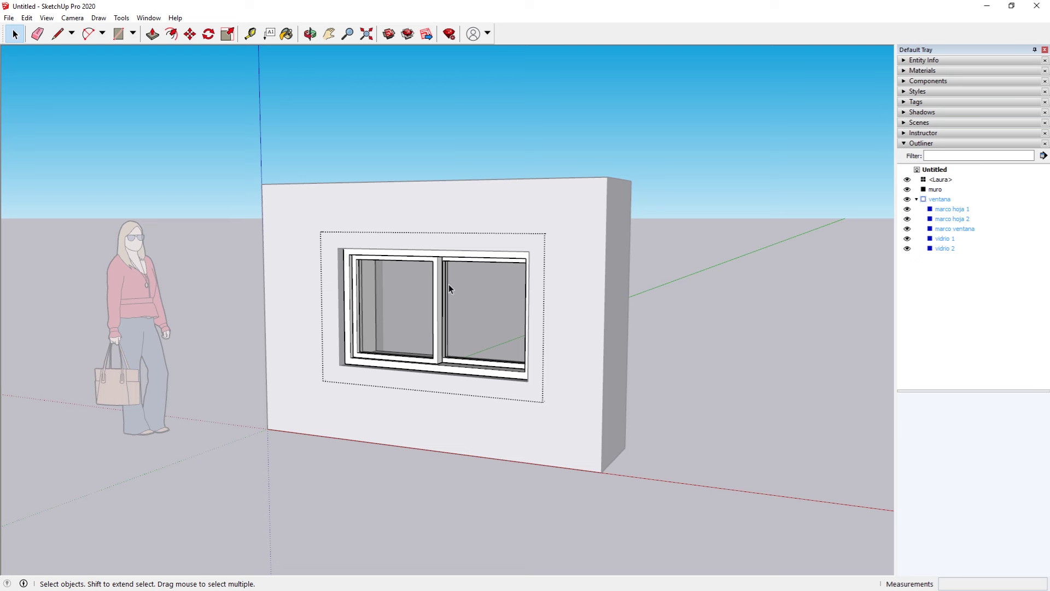
- Hide marco hoja 1, marco hoja 2, vidrio 1 and vidrio 2, then exit the group
left_click(954, 210)
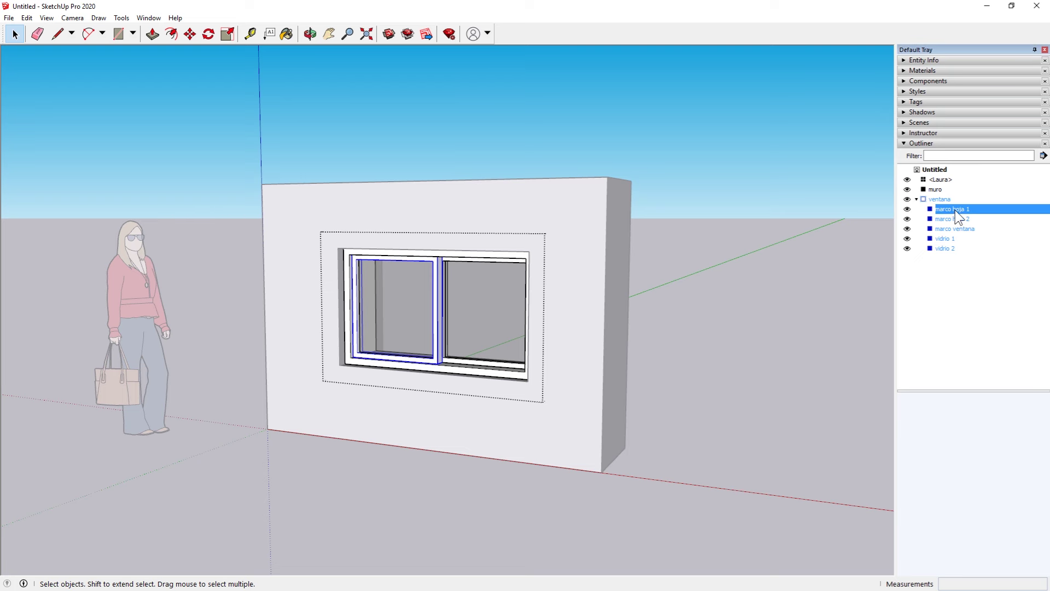
left_click(952, 220, "shift")
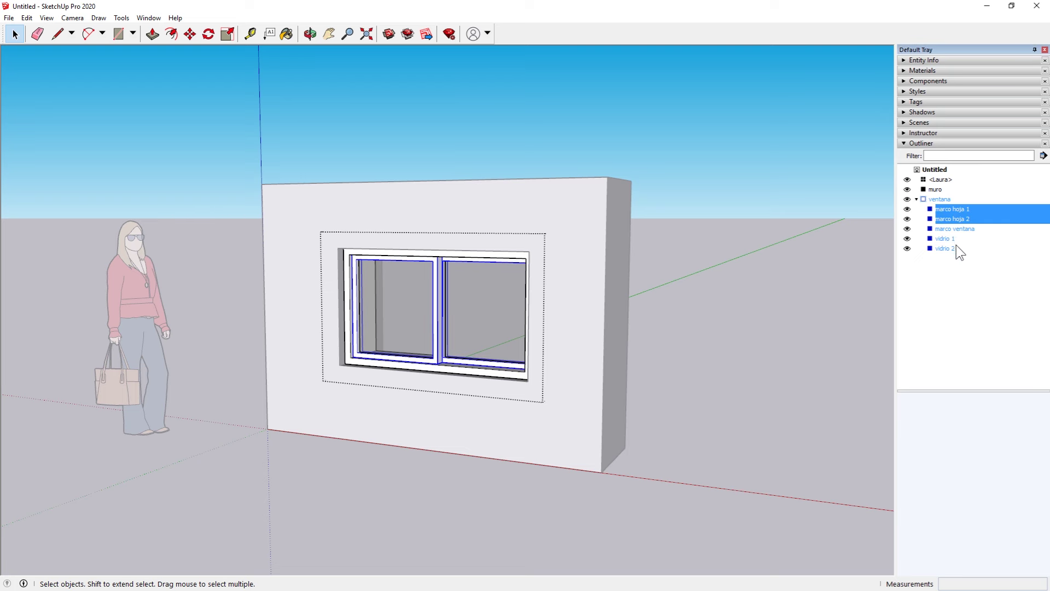
left_click(950, 239, "ctrl")
left_click(951, 248, "ctrl")
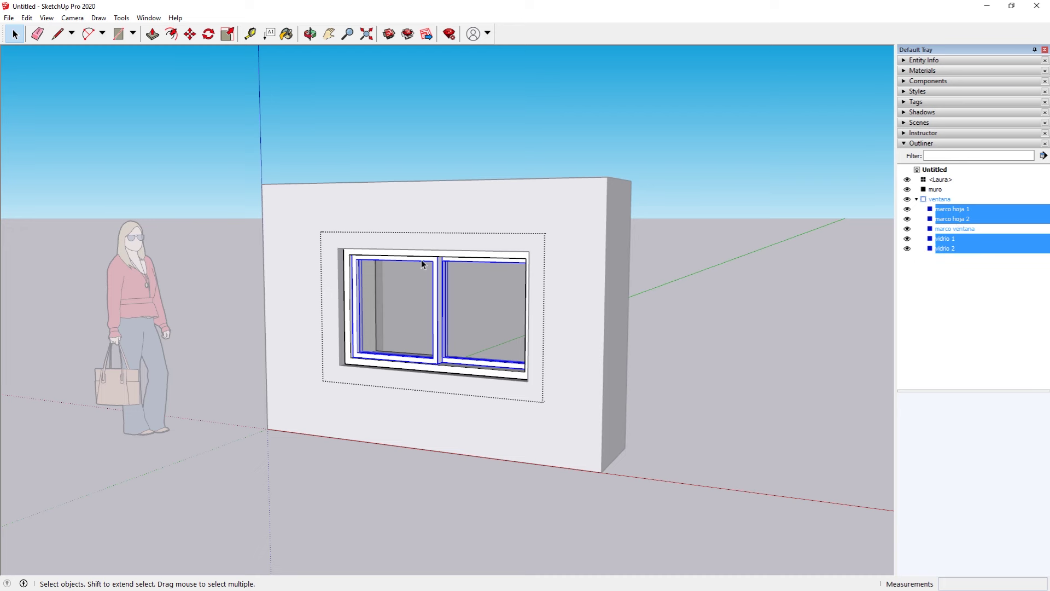
right_click(438, 266)
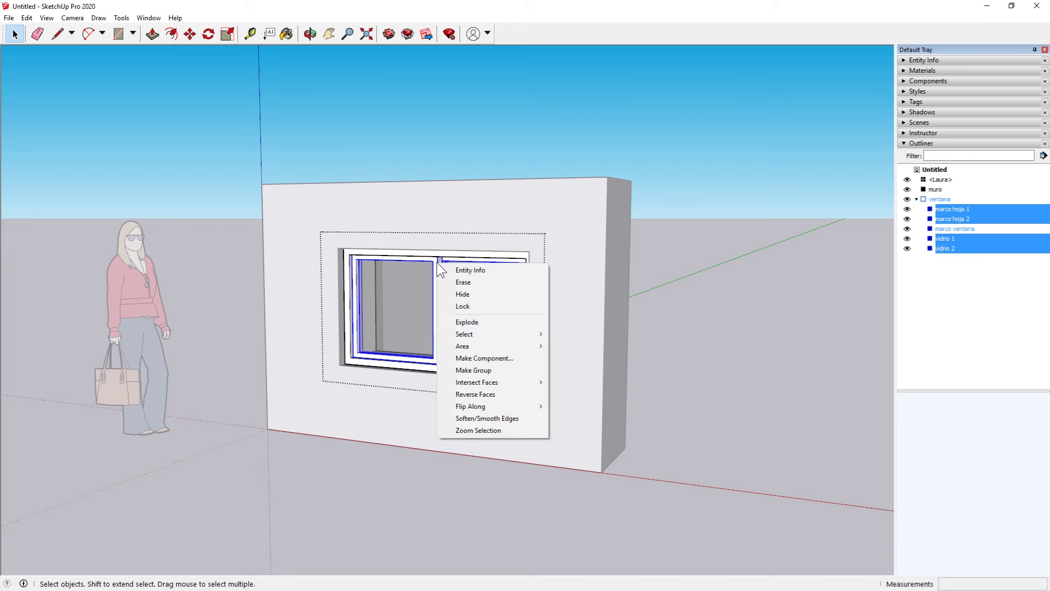
left_click(470, 295)
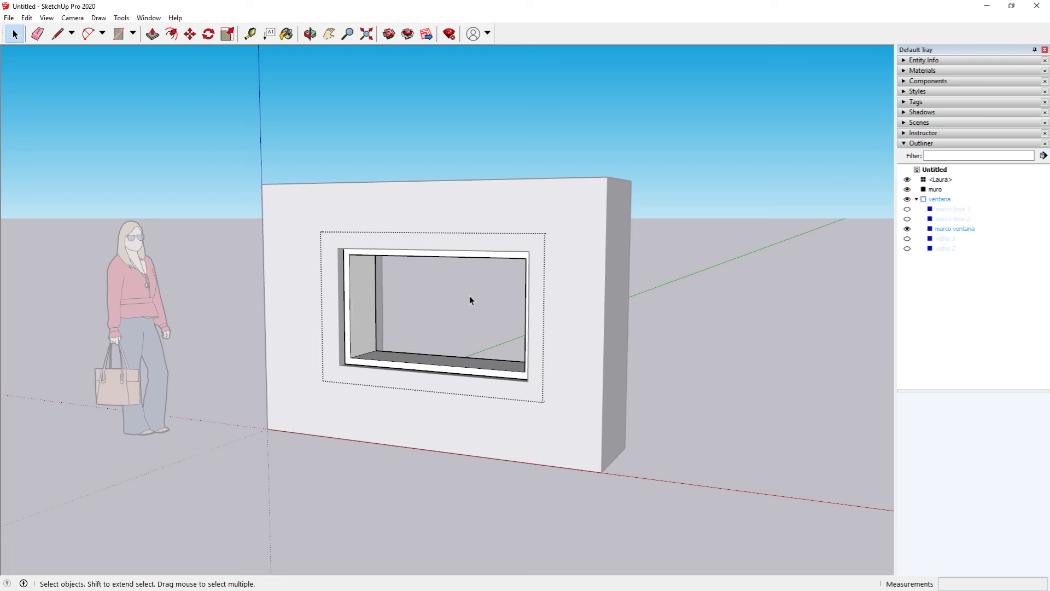
left_click(695, 342)
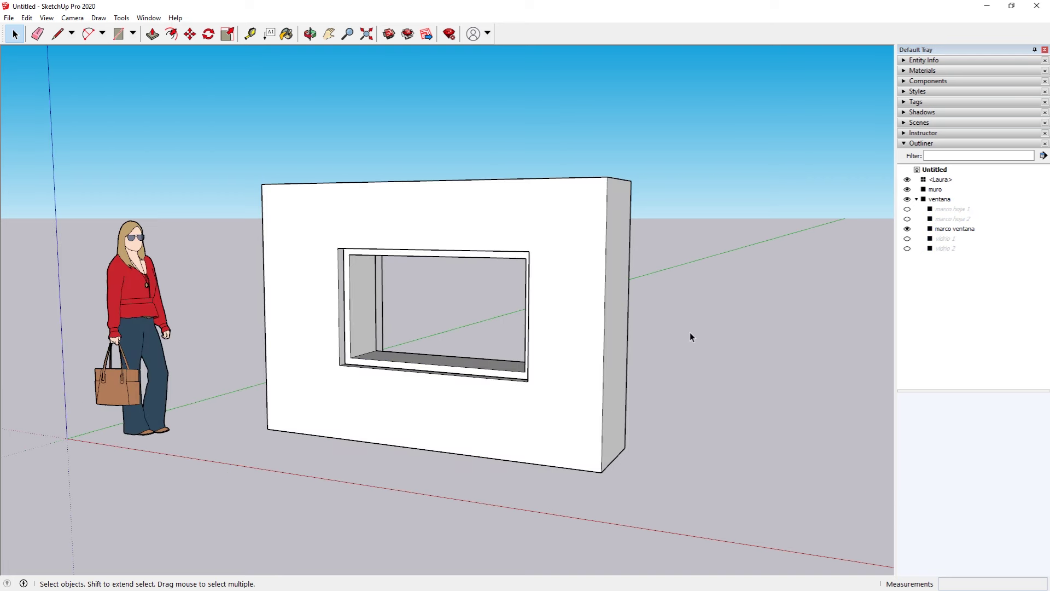
- Hide the Laura scale figure and collapse the Outliner panel
left_click(165, 311)
right_click(130, 283)
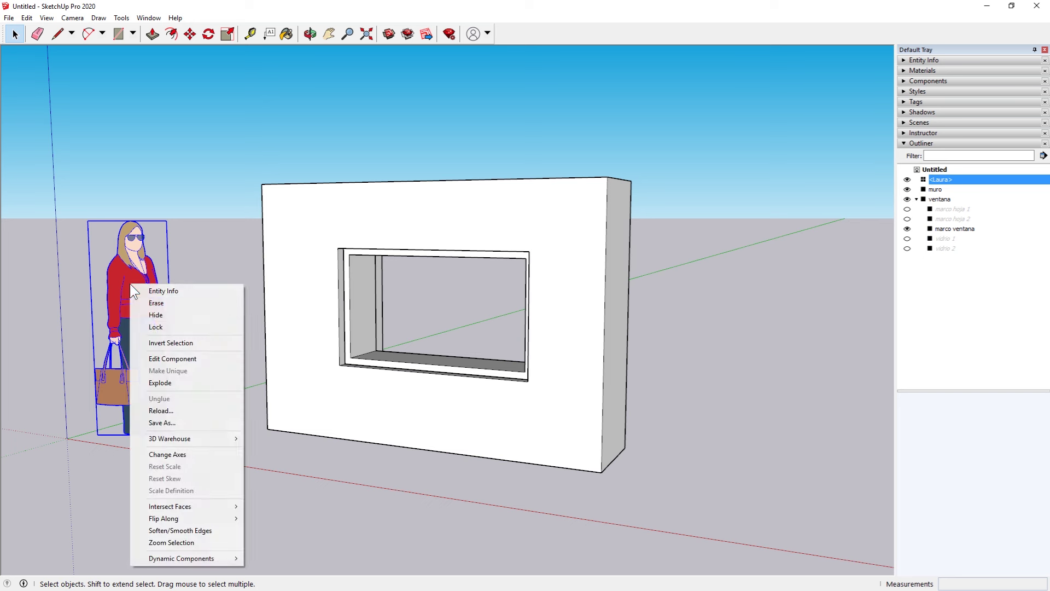
left_click(154, 315)
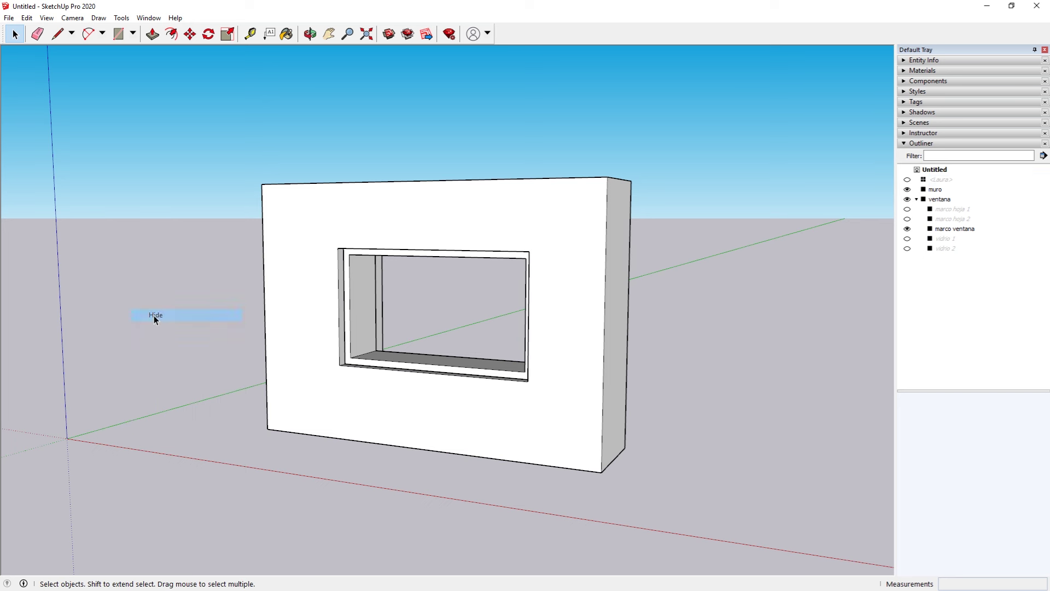
left_click(910, 143)
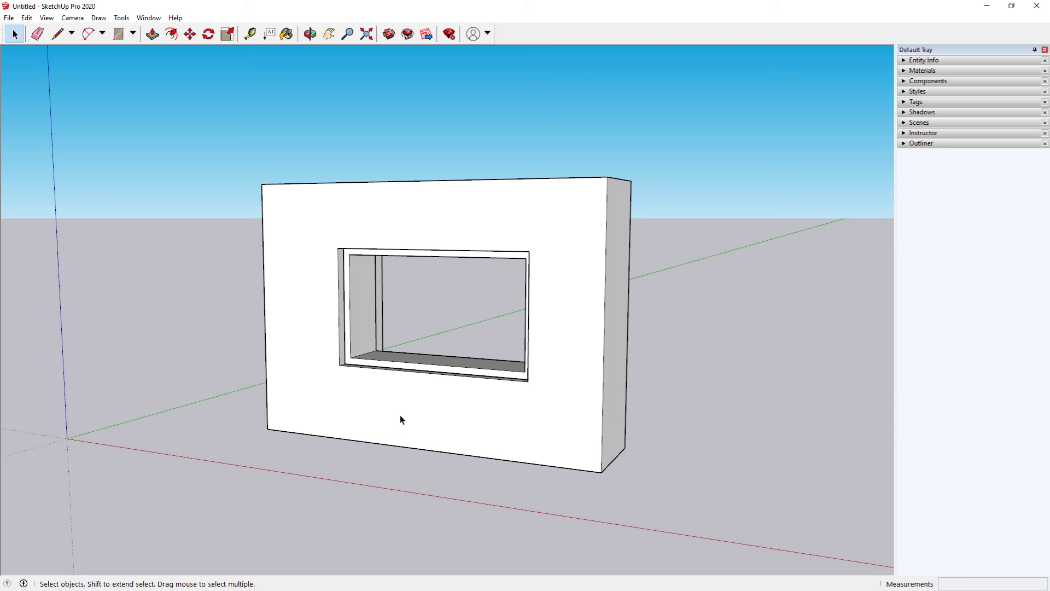
- Use Edit > Unhide > All to bring back the hidden woman figure
left_click(26, 19)
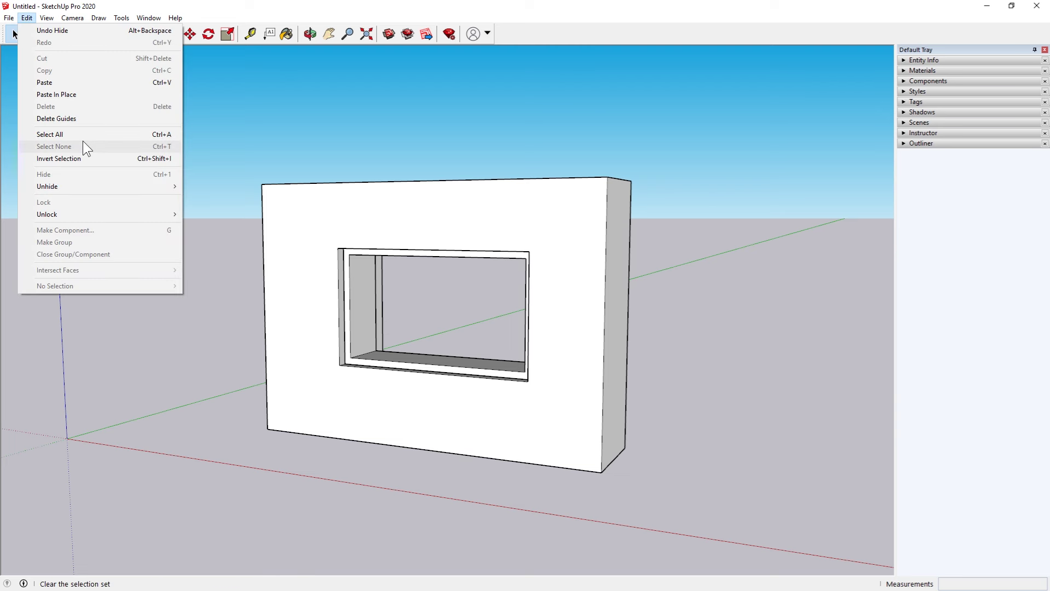
mouse_move(47, 186)
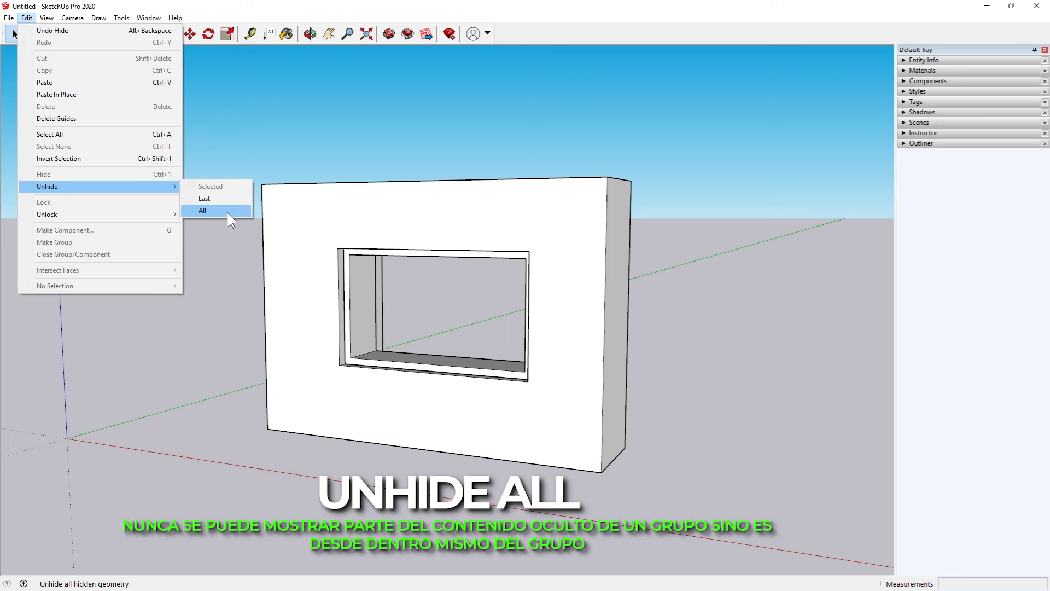
left_click(228, 213)
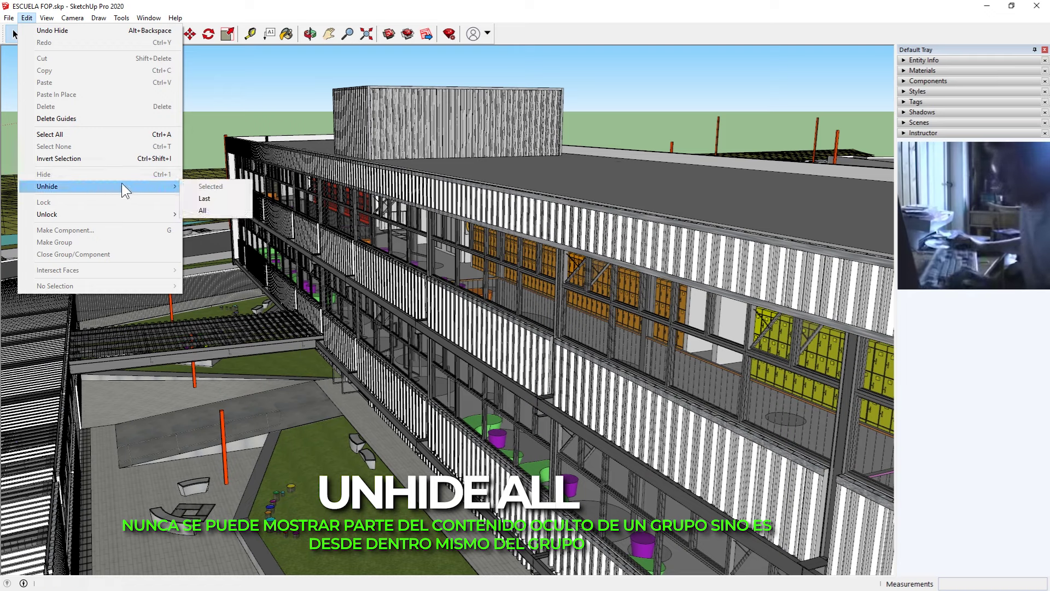
left_click(210, 210)
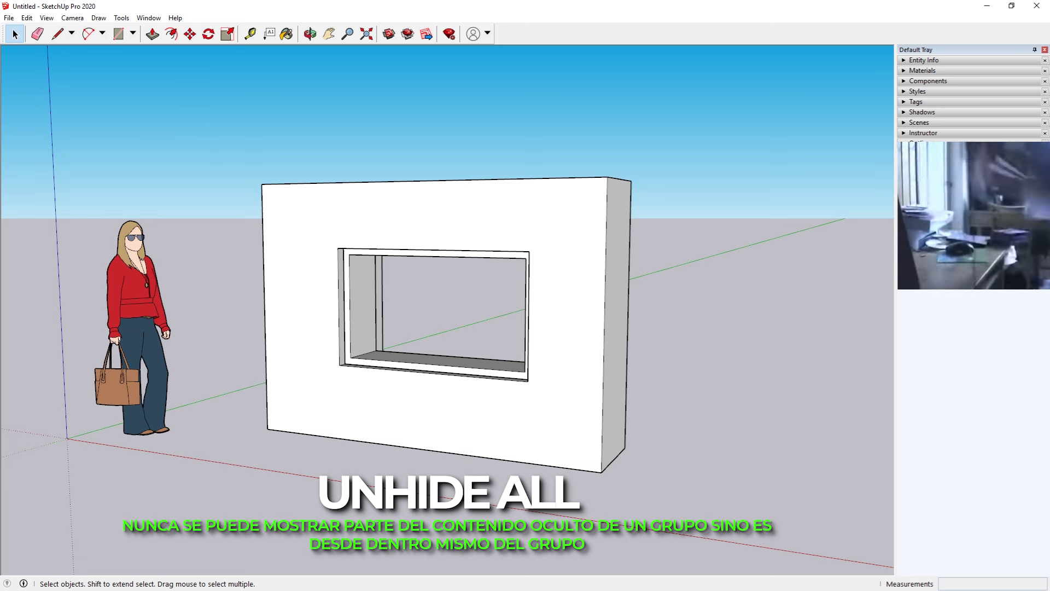
- Expand the Outliner, unhide all inside ventana, undo it, and exit the group
left_click(905, 144)
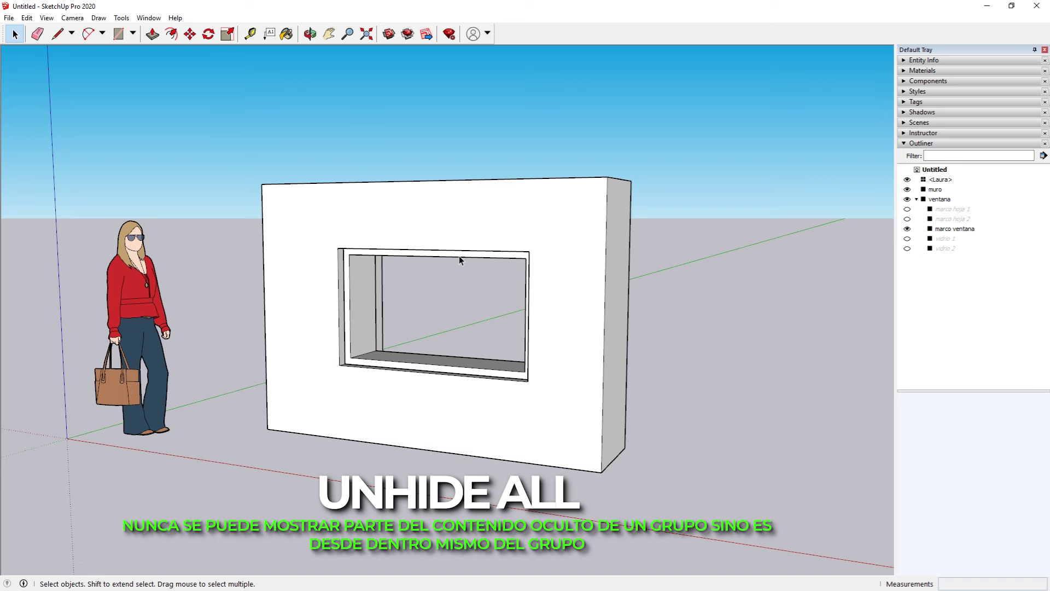
double_click(459, 260)
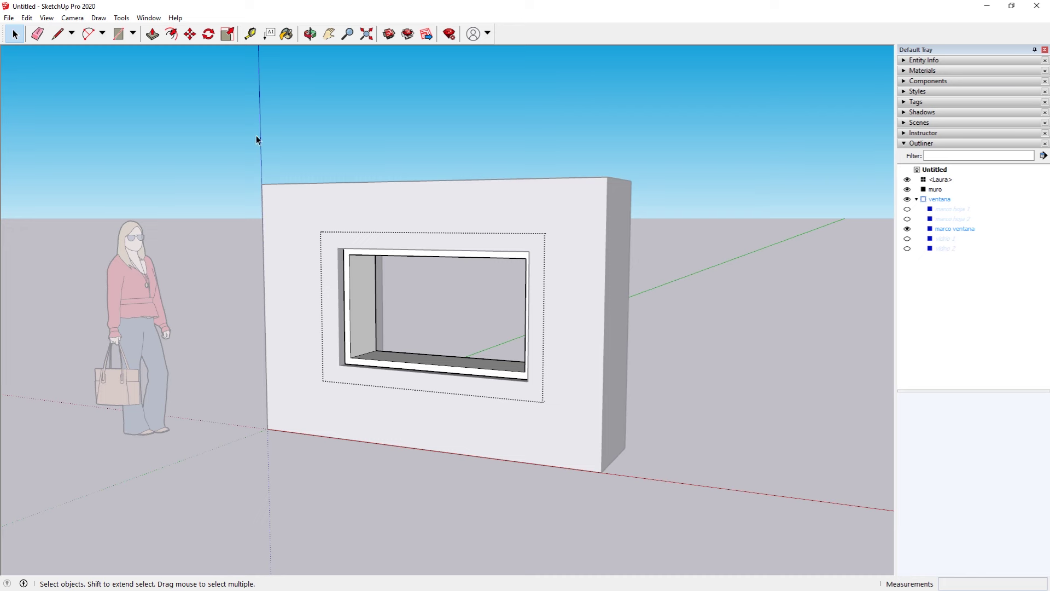
left_click(26, 18)
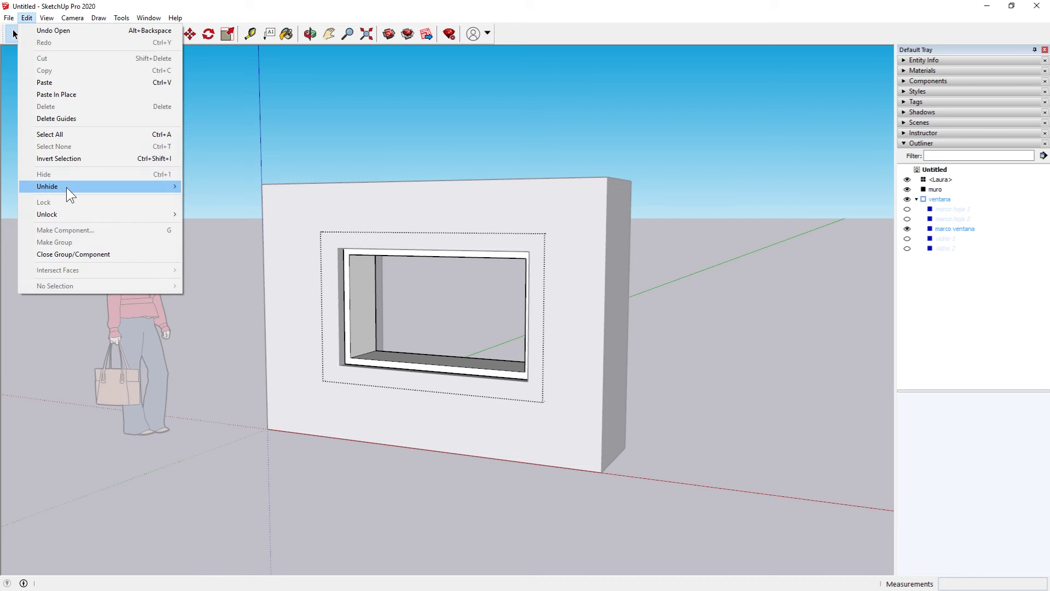
mouse_move(47, 186)
left_click(231, 213)
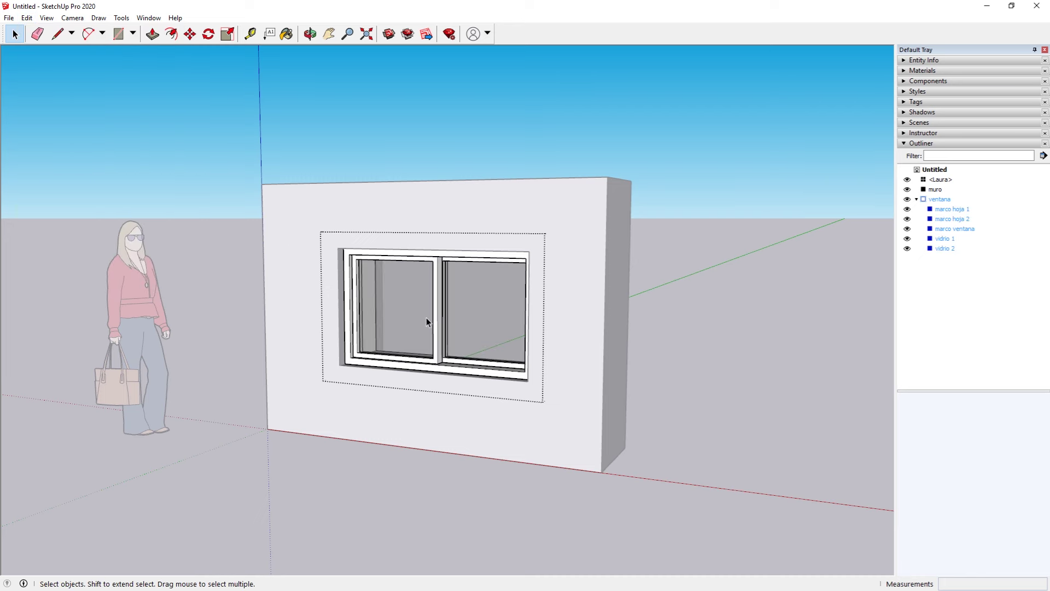
key("ctrl+z")
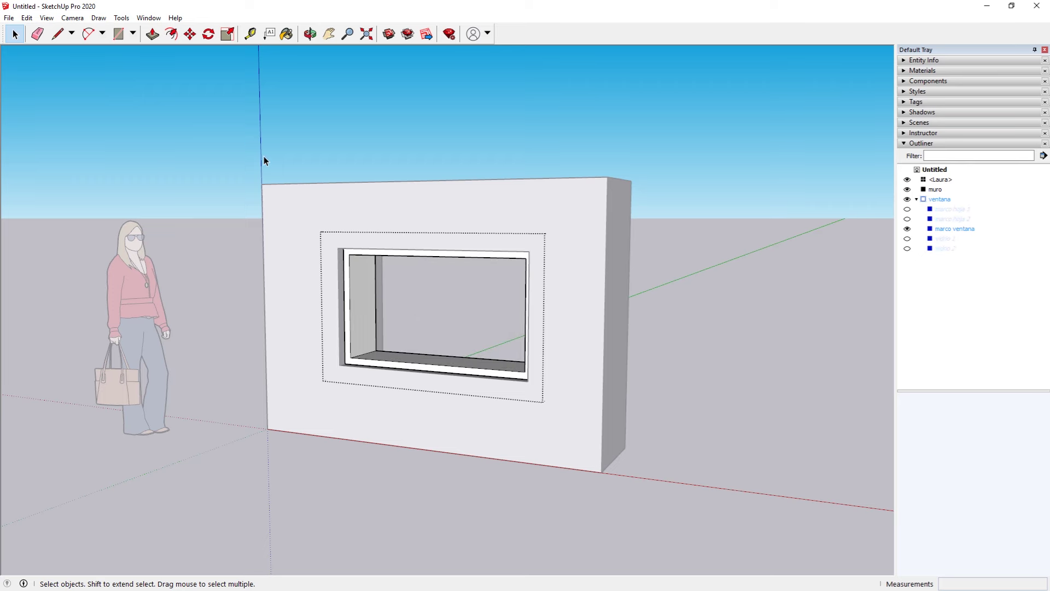
left_click(264, 160)
left_click(418, 241)
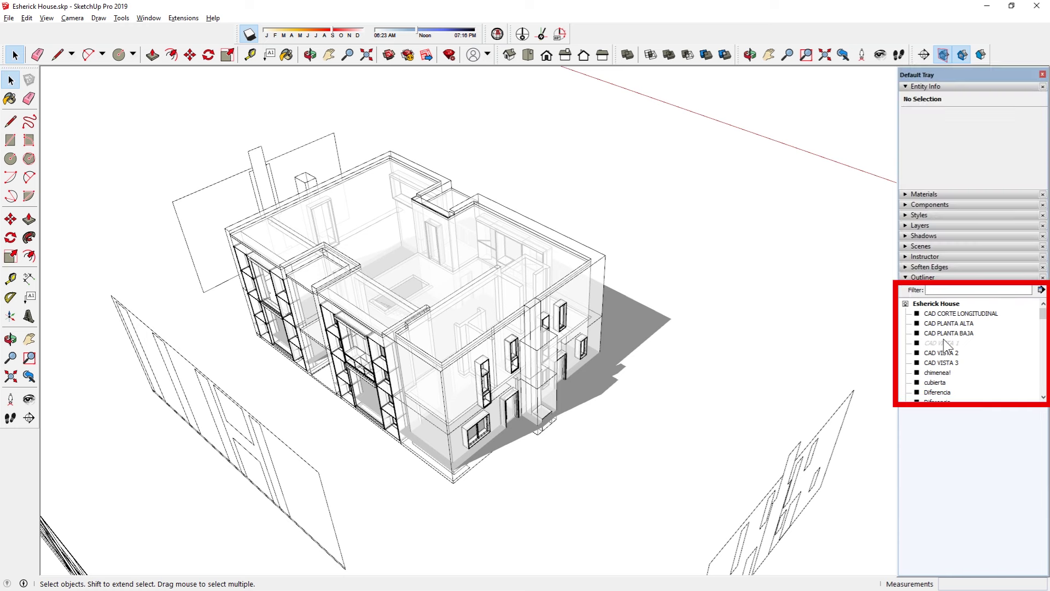
left_click(945, 334)
right_click(945, 337)
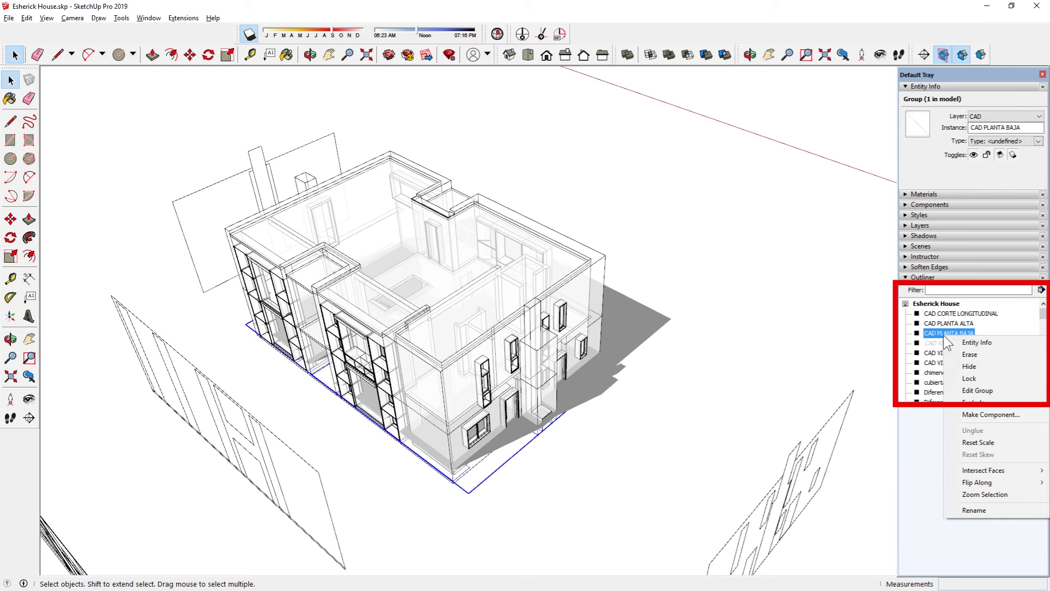
left_click(949, 358)
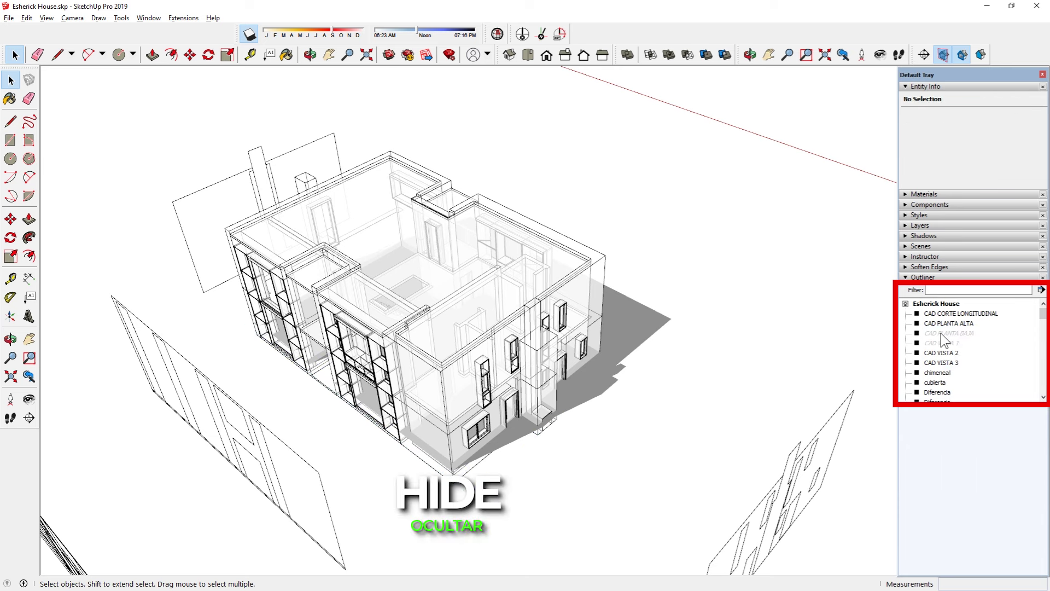
right_click(945, 333)
left_click(966, 365)
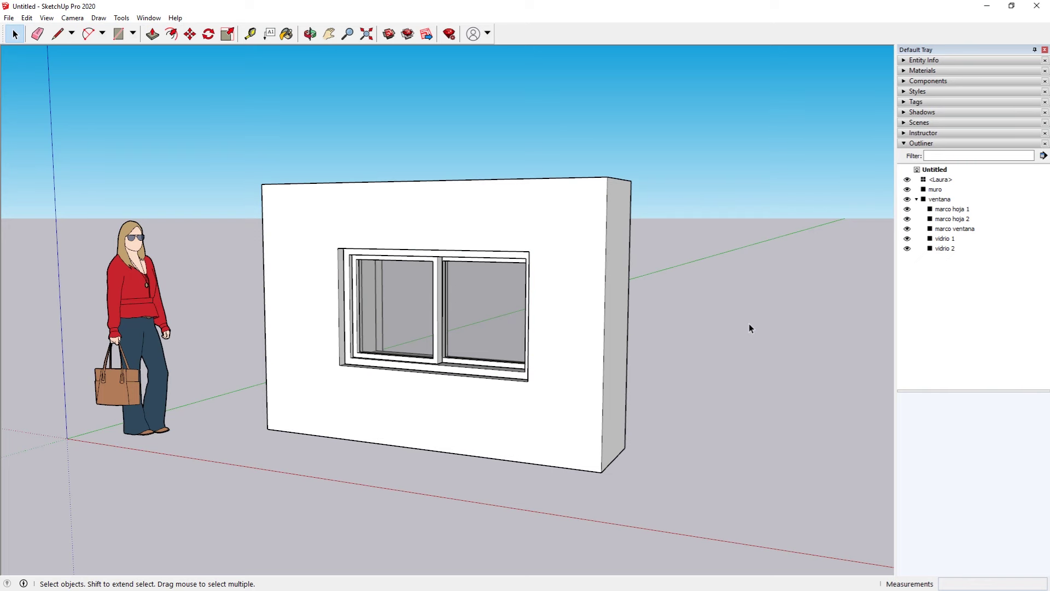
- Check the View menu without changes, then select the woman figure
left_click(47, 17)
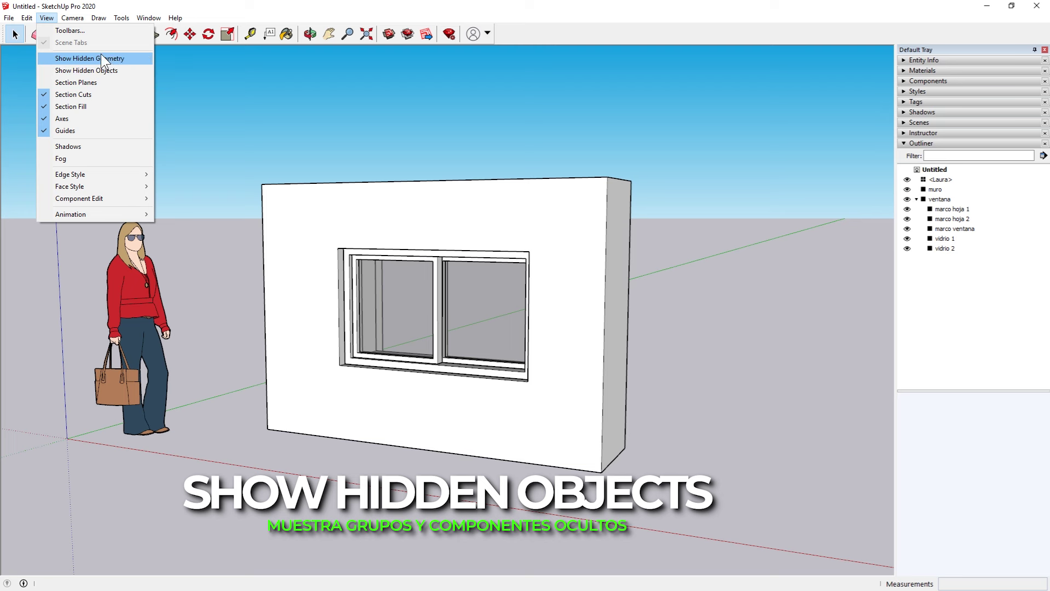
left_click(243, 98)
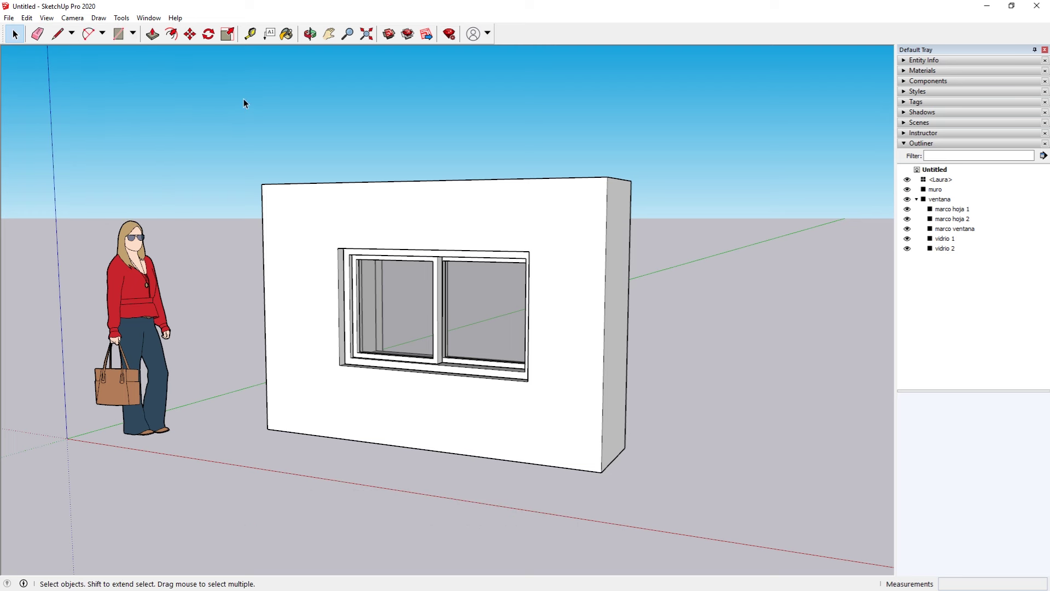
left_click(137, 282)
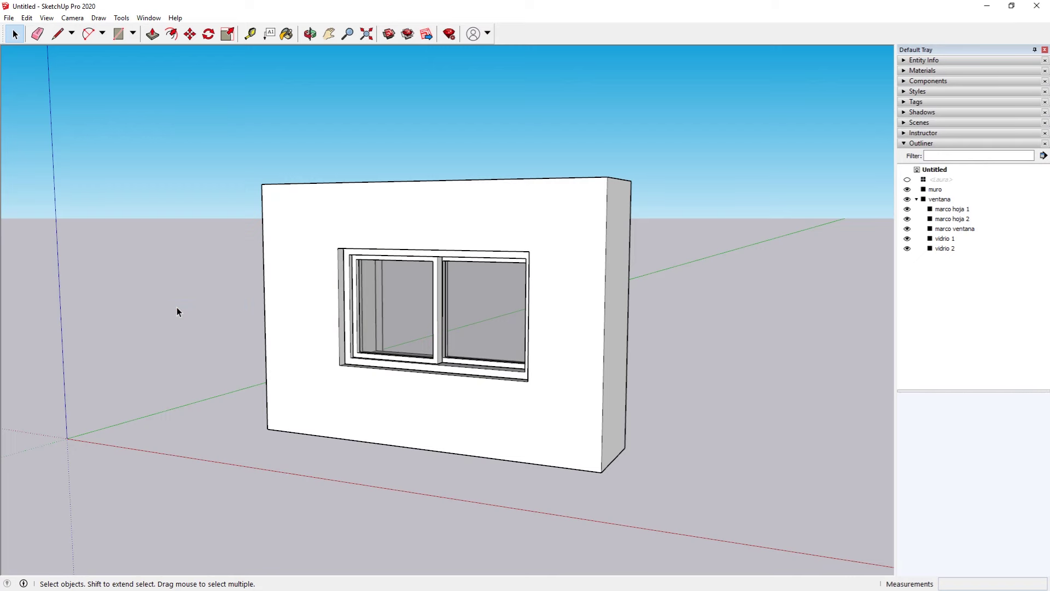
- Toggle Show Hidden Geometry on and off, then enable Show Hidden Objects
left_click(47, 17)
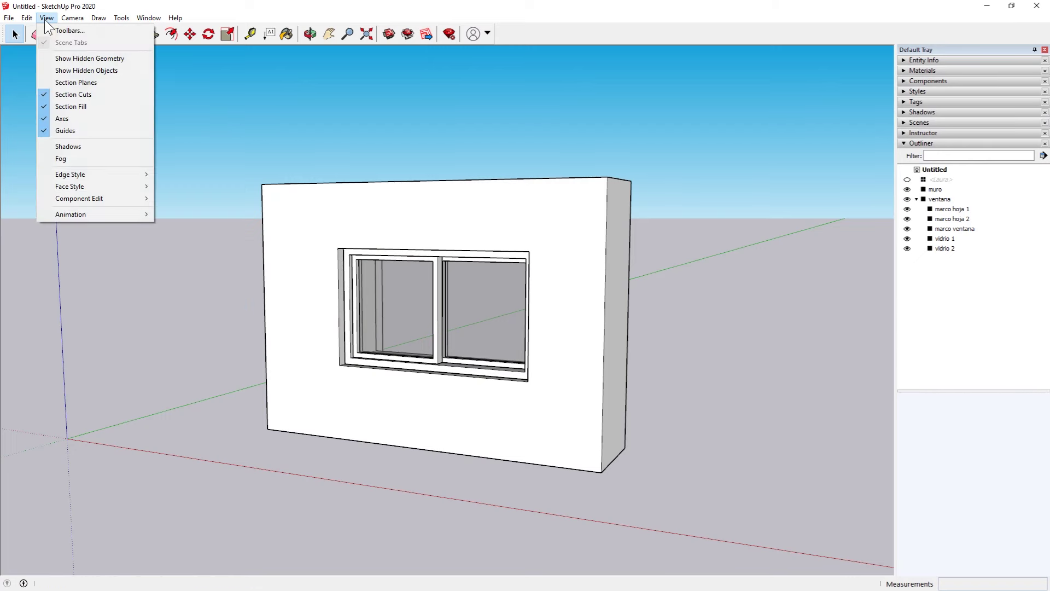
left_click(109, 59)
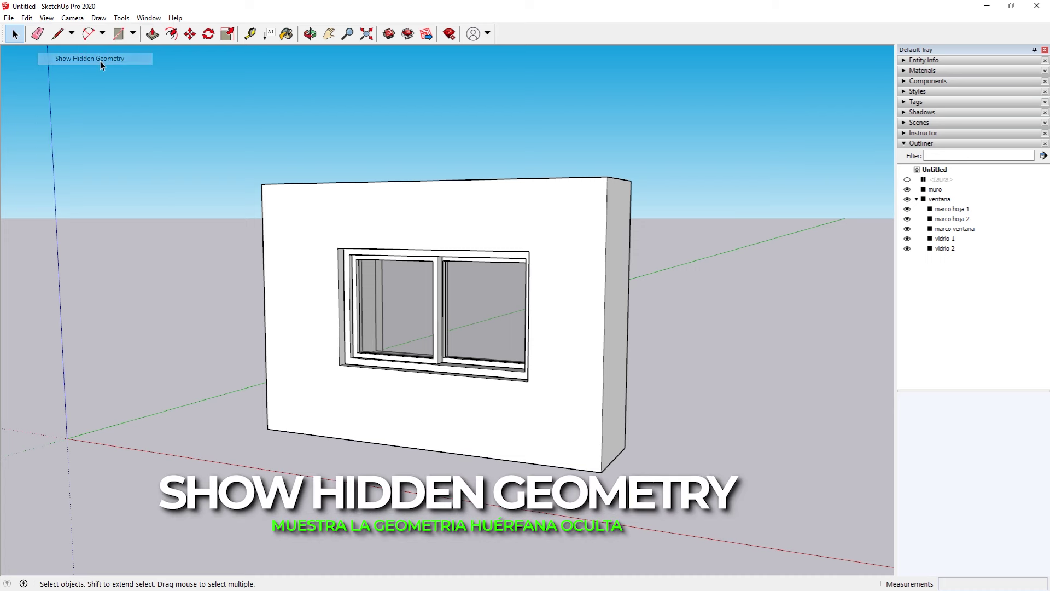
left_click(46, 18)
left_click(73, 58)
left_click(46, 17)
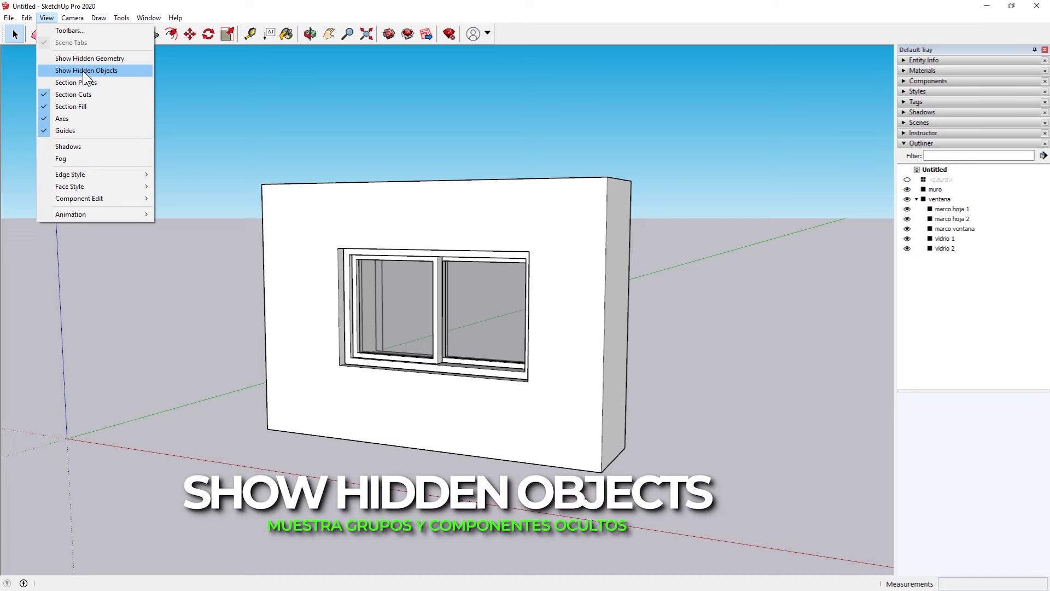
left_click(83, 71)
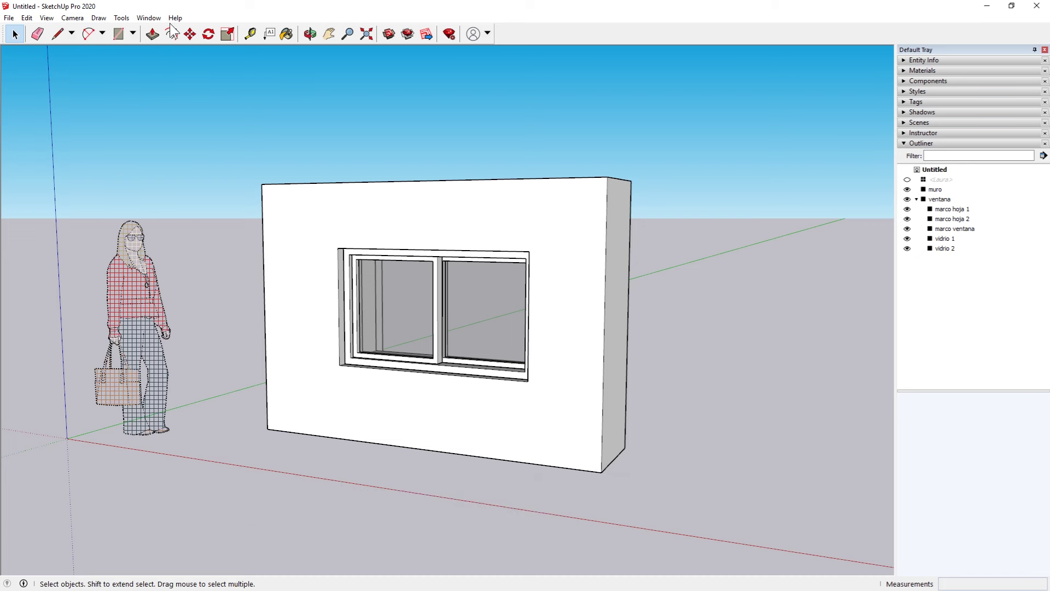
- Draw a ground rectangle and push it up 0.49 m into a box
left_click(117, 34)
left_click(126, 483)
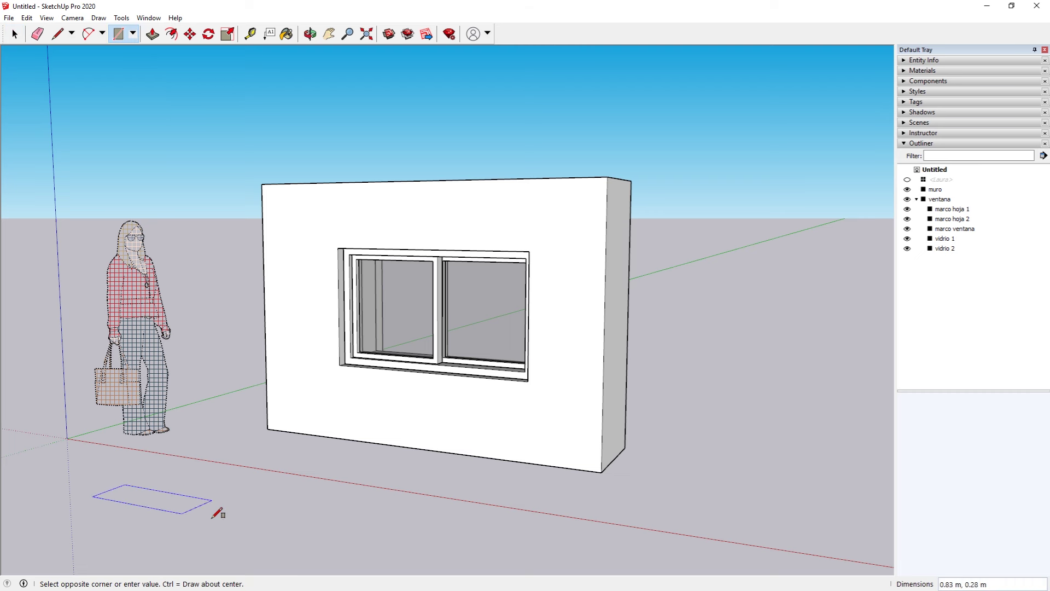
left_click(285, 472)
left_click(152, 34)
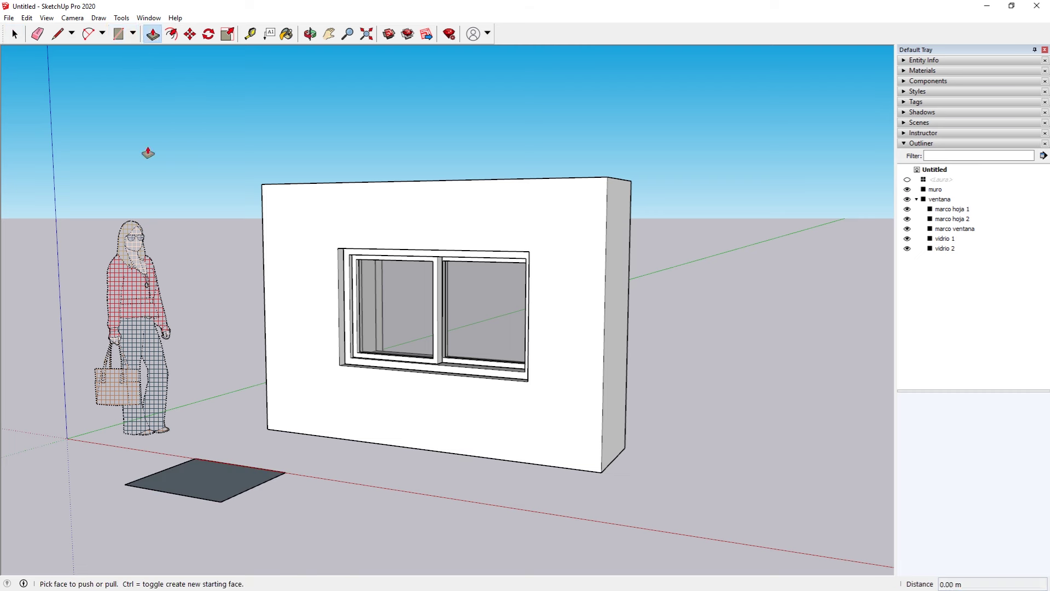
left_click_drag(197, 485, 197, 415)
- Triple-click to select the whole box and hide it
left_click(15, 34)
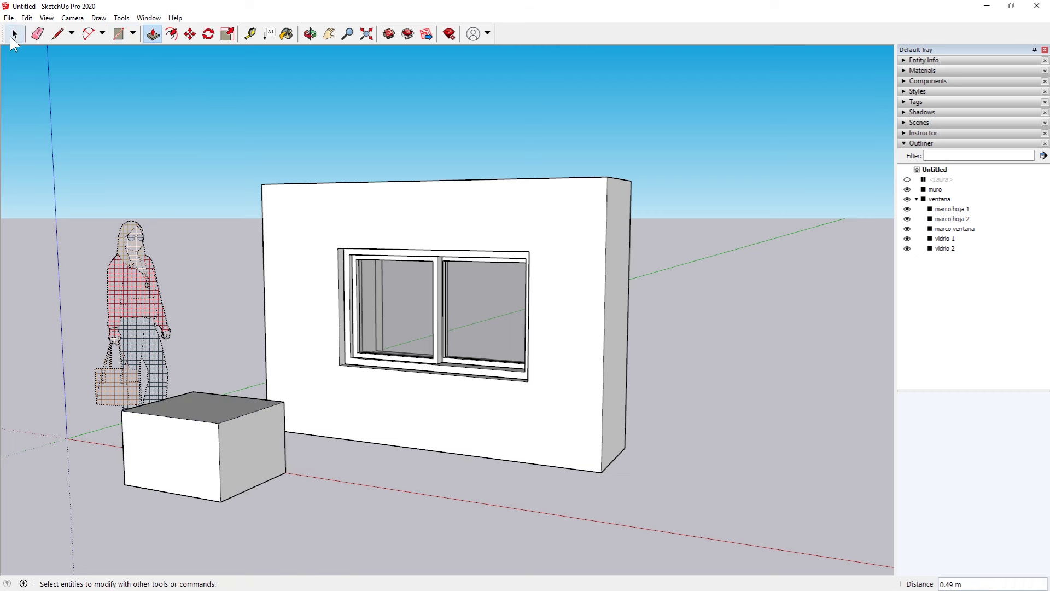
triple_click(202, 449)
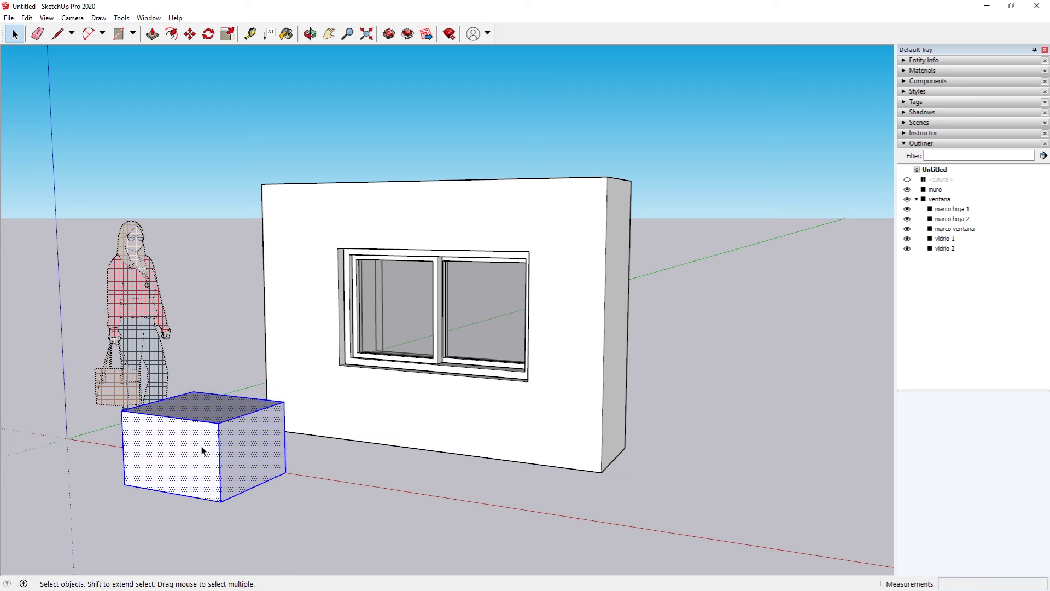
right_click(201, 451)
left_click(228, 316)
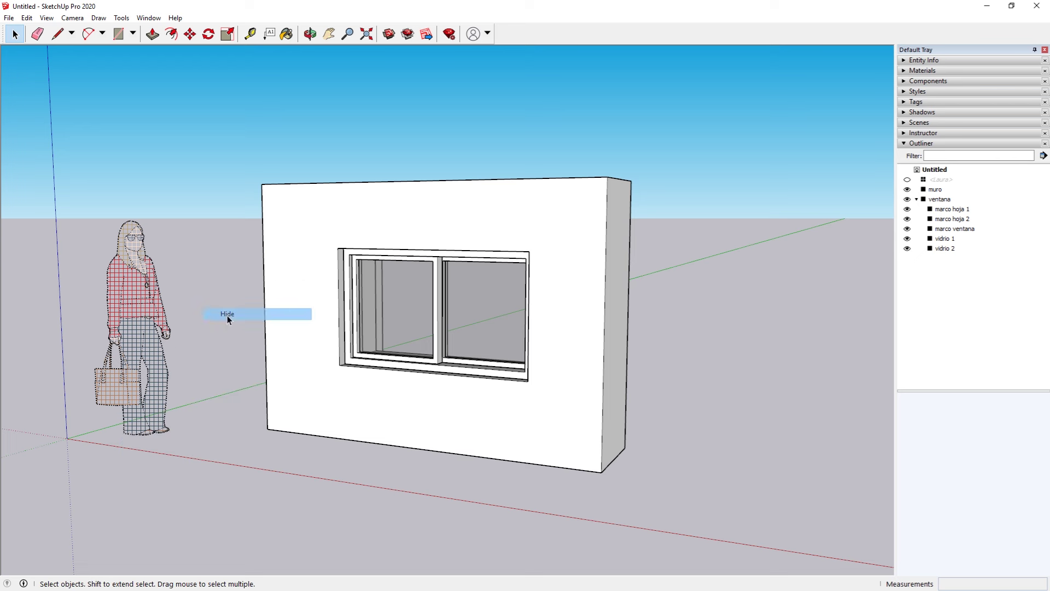
- Turn on Show Hidden Geometry and unhide the woman figure
left_click(47, 18)
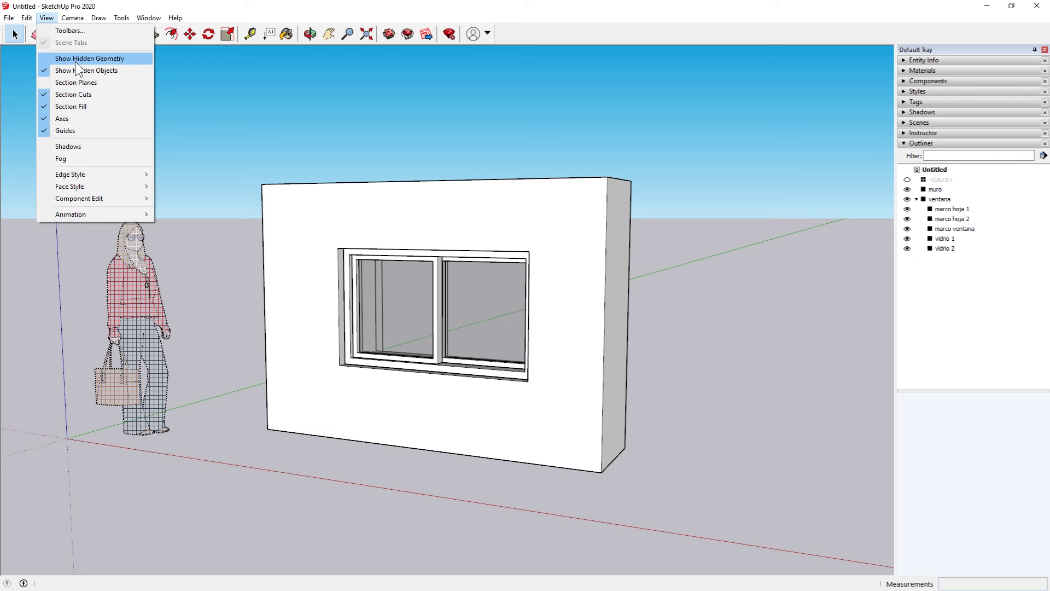
left_click(80, 57)
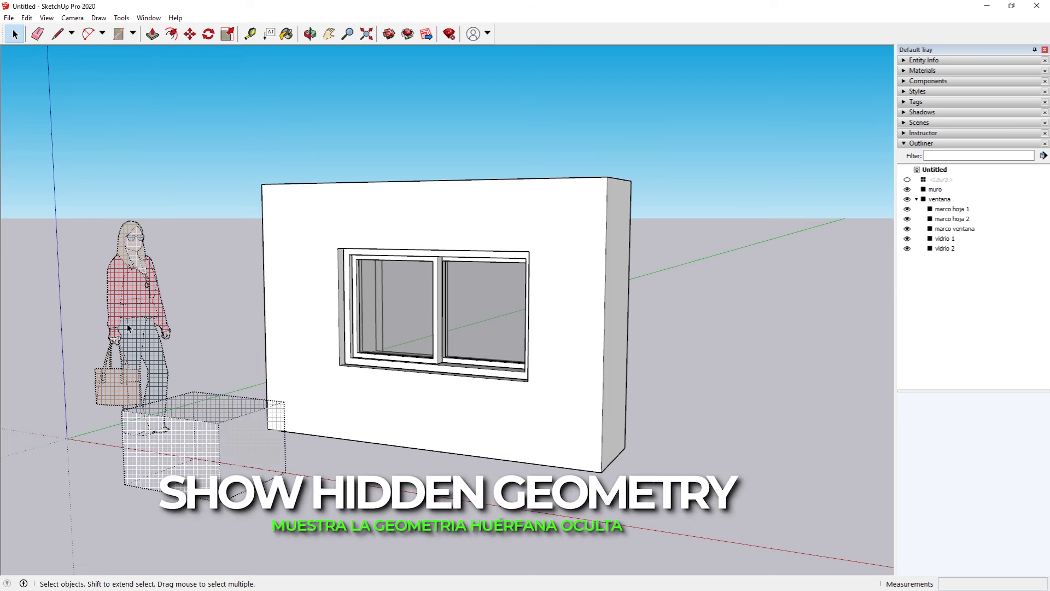
left_click(137, 280)
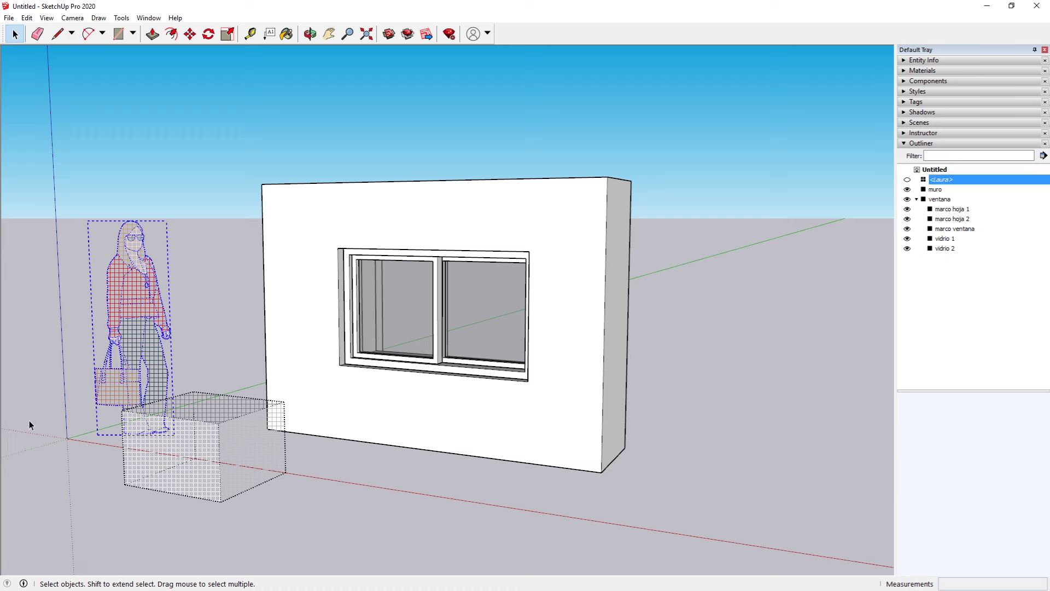
right_click(133, 300)
left_click(177, 327)
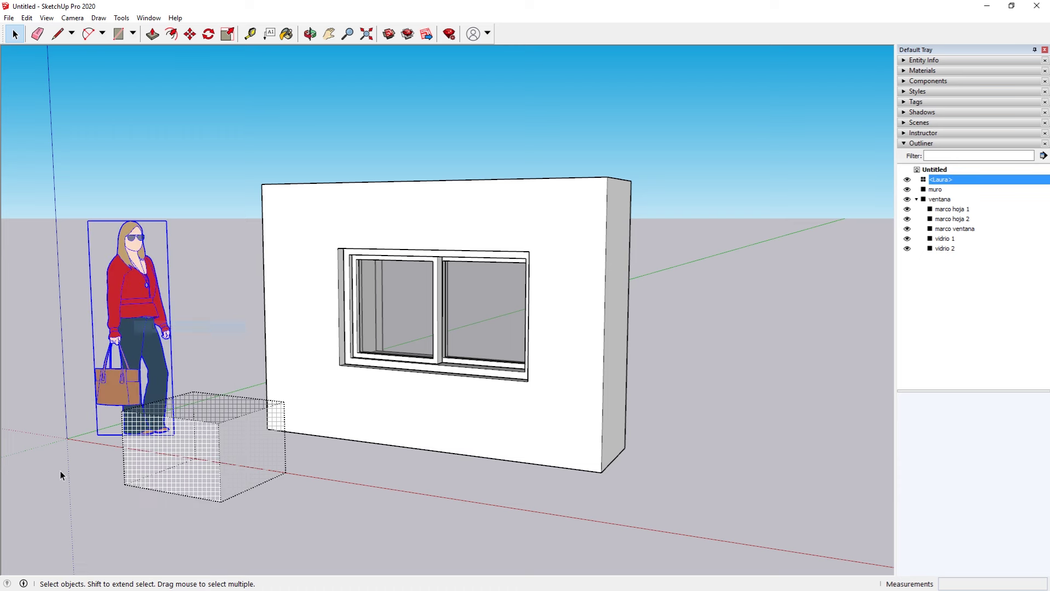
- Unhide the box, turn the hidden display back off, and delete the box
left_click(190, 437)
right_click(190, 437)
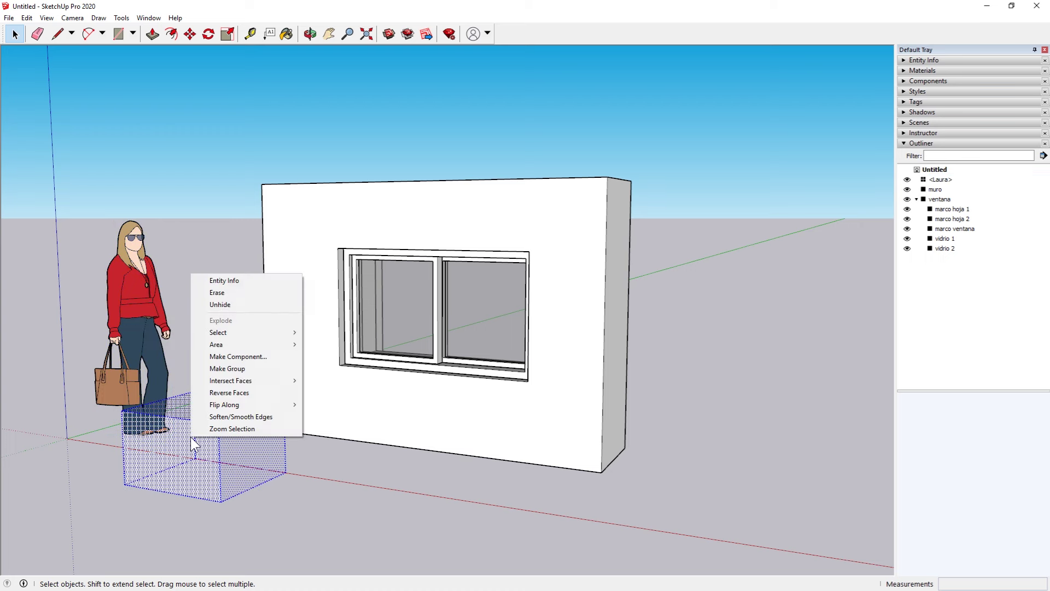
left_click(222, 305)
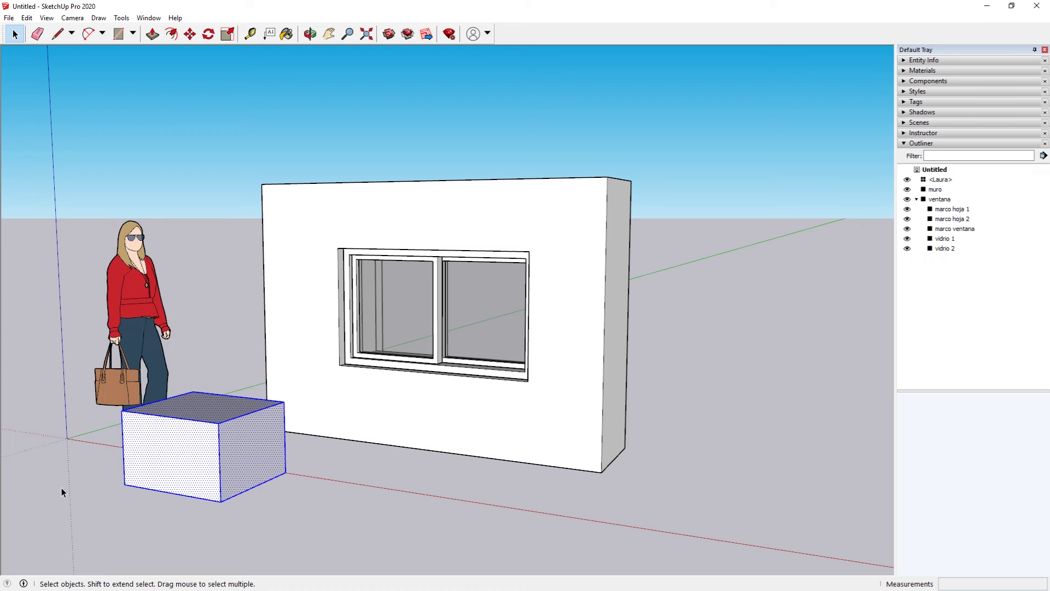
left_click(47, 17)
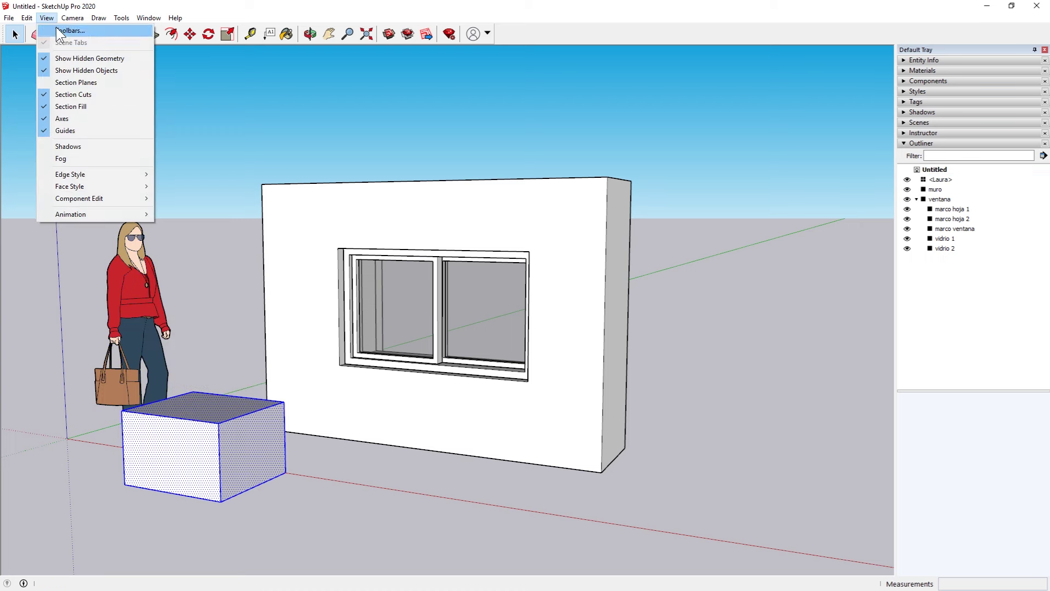
left_click(83, 82)
key("Delete")
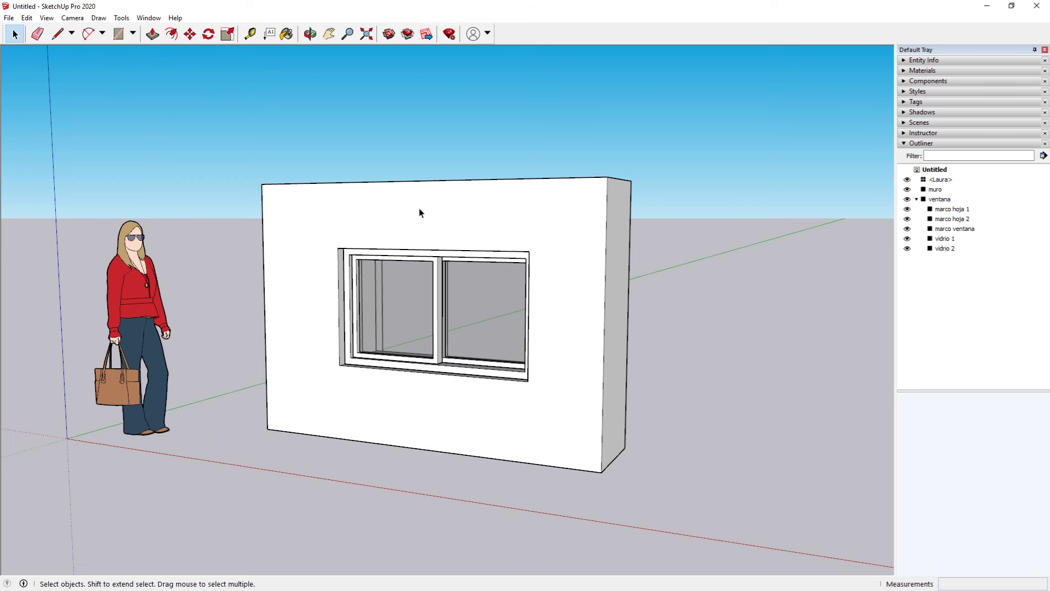
- Toggle Show Hidden Objects off and back on to compare the ghosted window parts
left_click(46, 17)
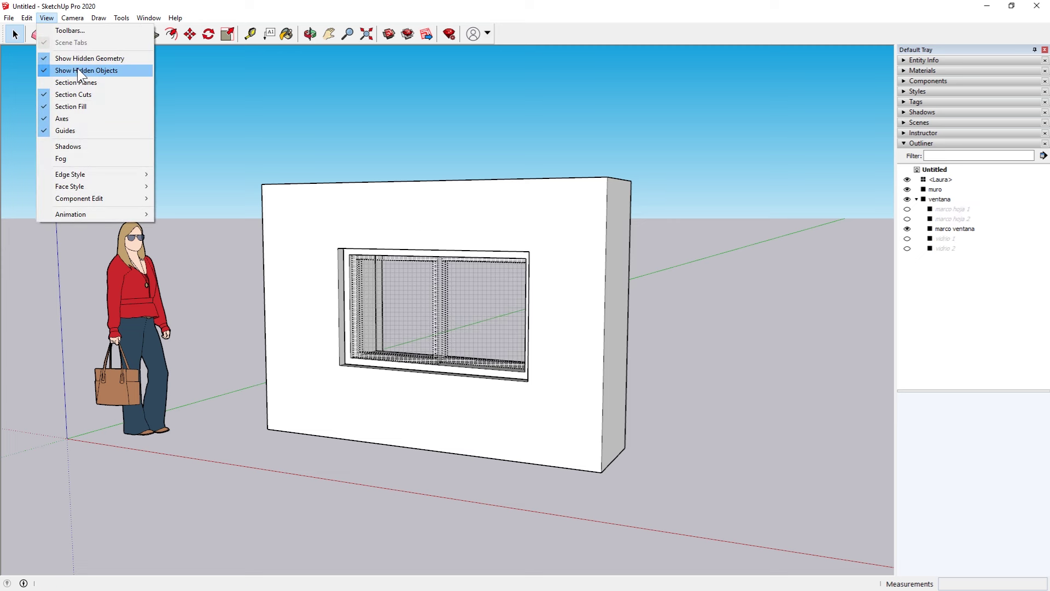
left_click(42, 58)
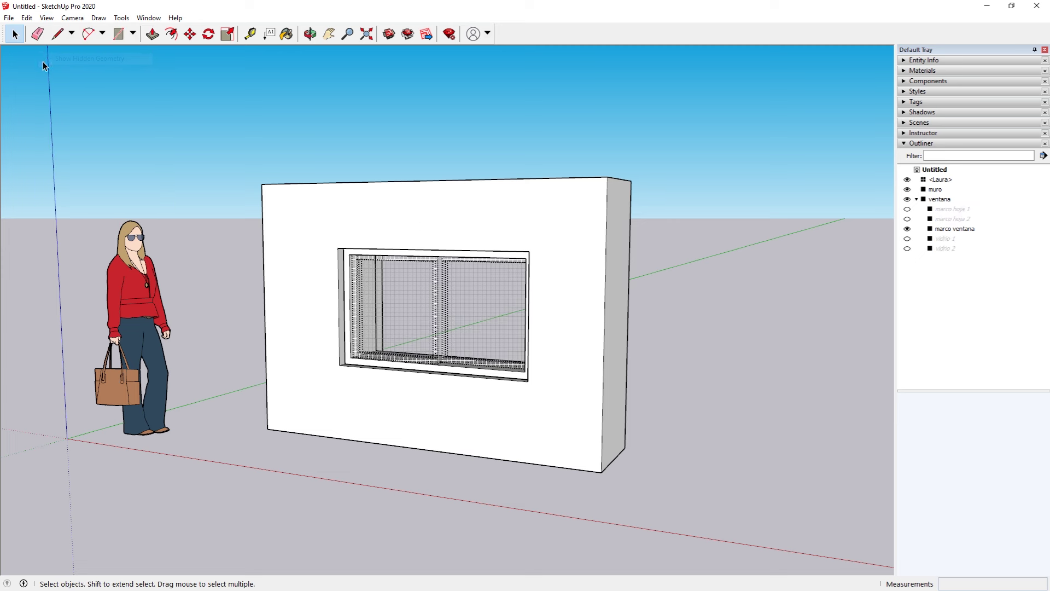
left_click(46, 18)
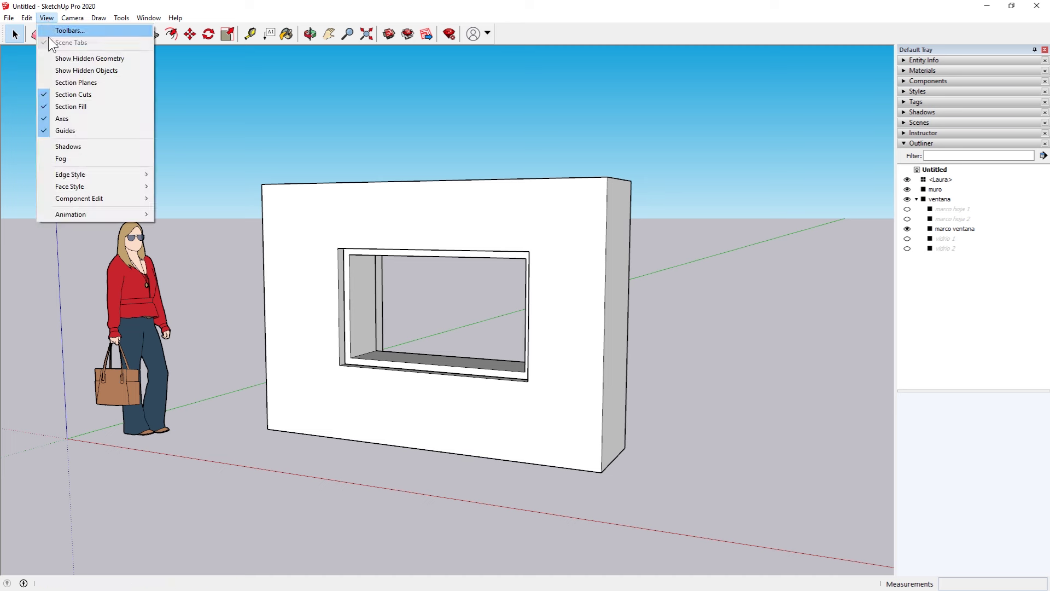
left_click(70, 73)
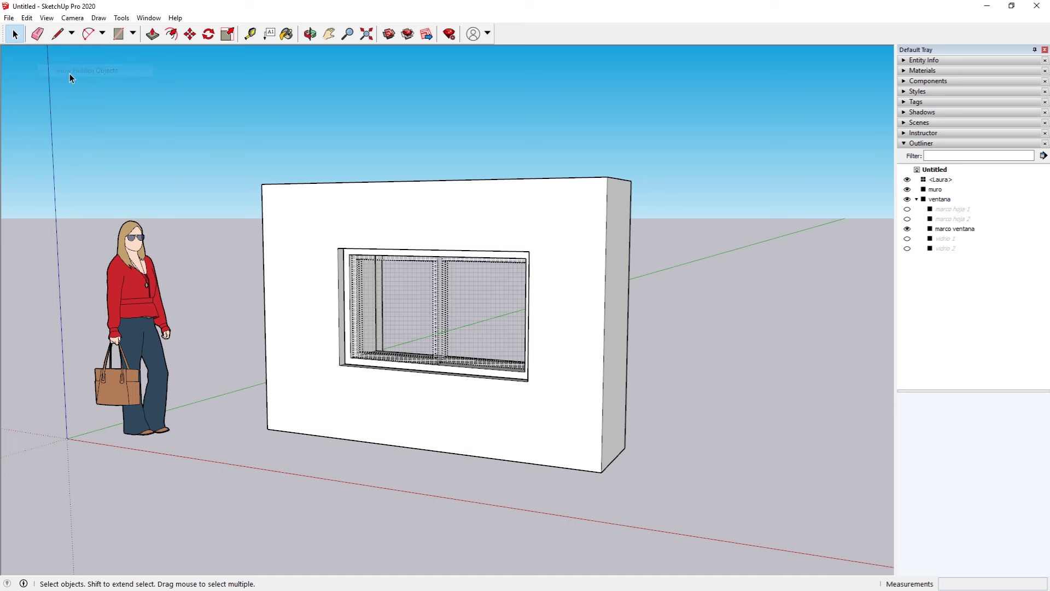
left_click(406, 297)
- Enter the ventana group, box-select all its parts, and unhide the sashes and glass
right_click(406, 297)
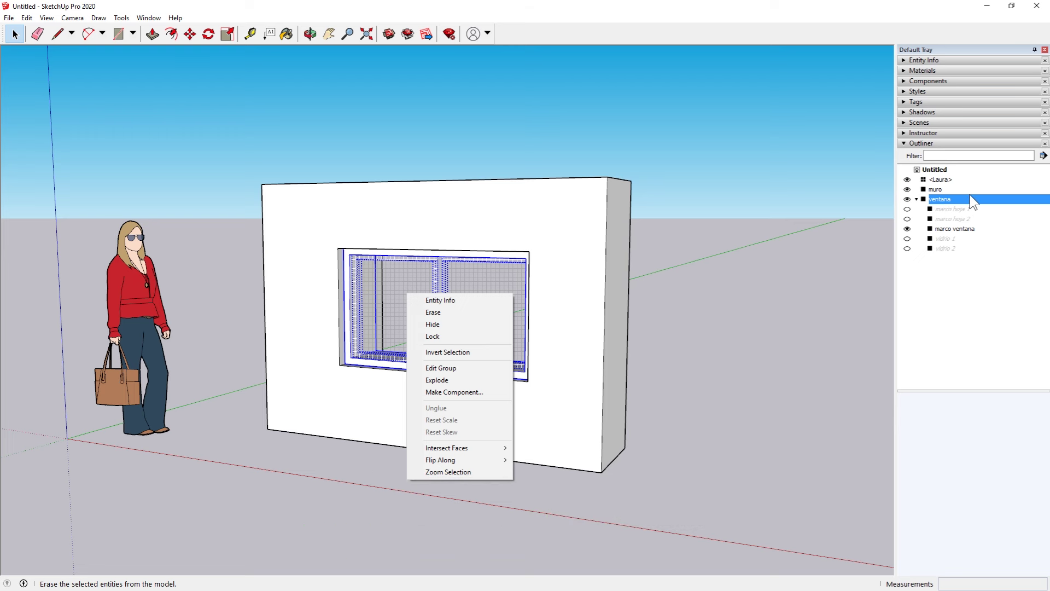
double_click(402, 268)
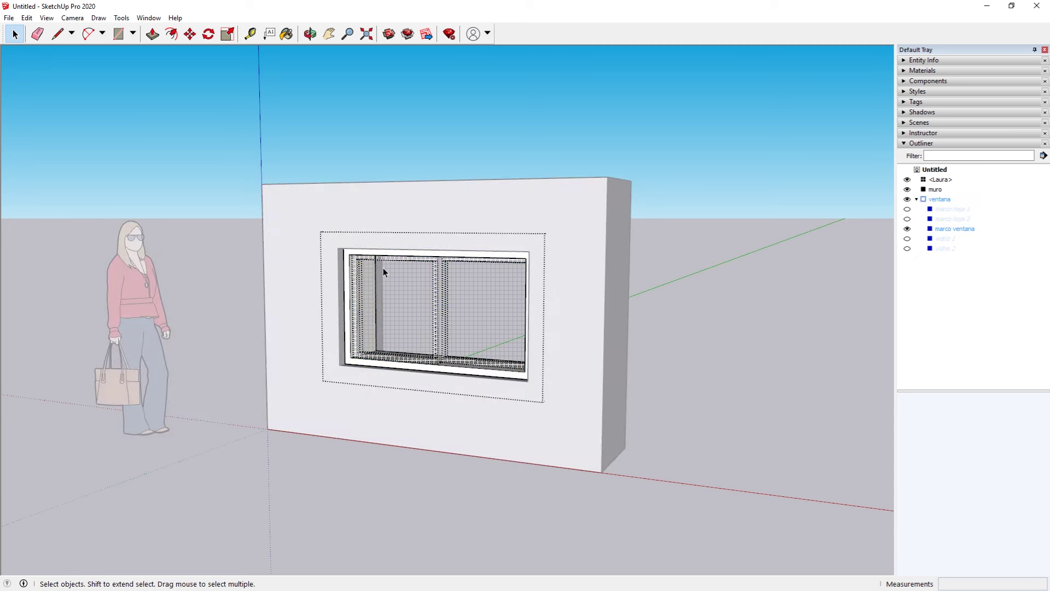
left_click_drag(330, 230, 569, 392)
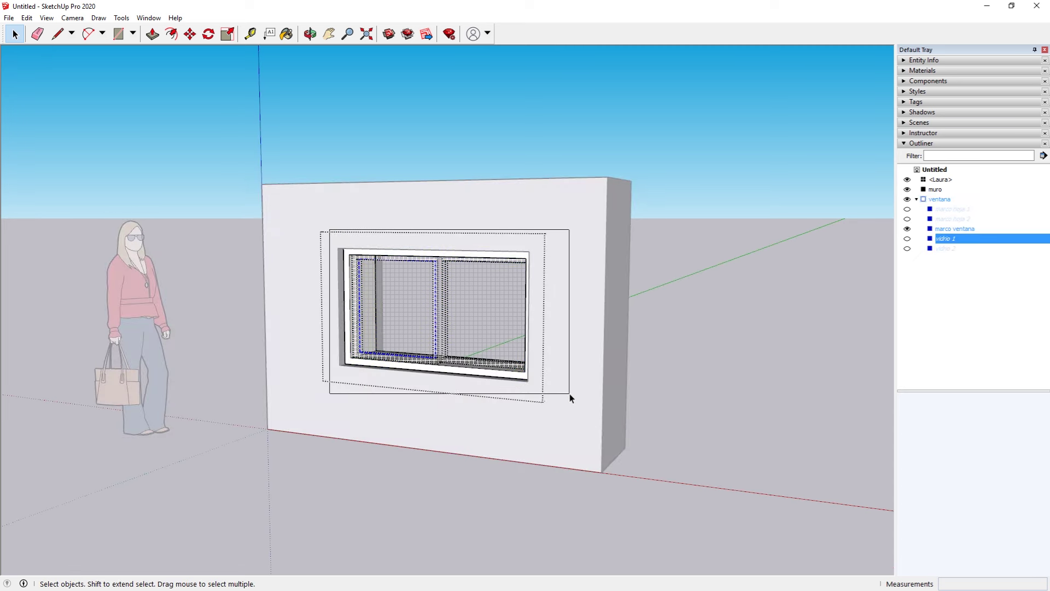
right_click(478, 305)
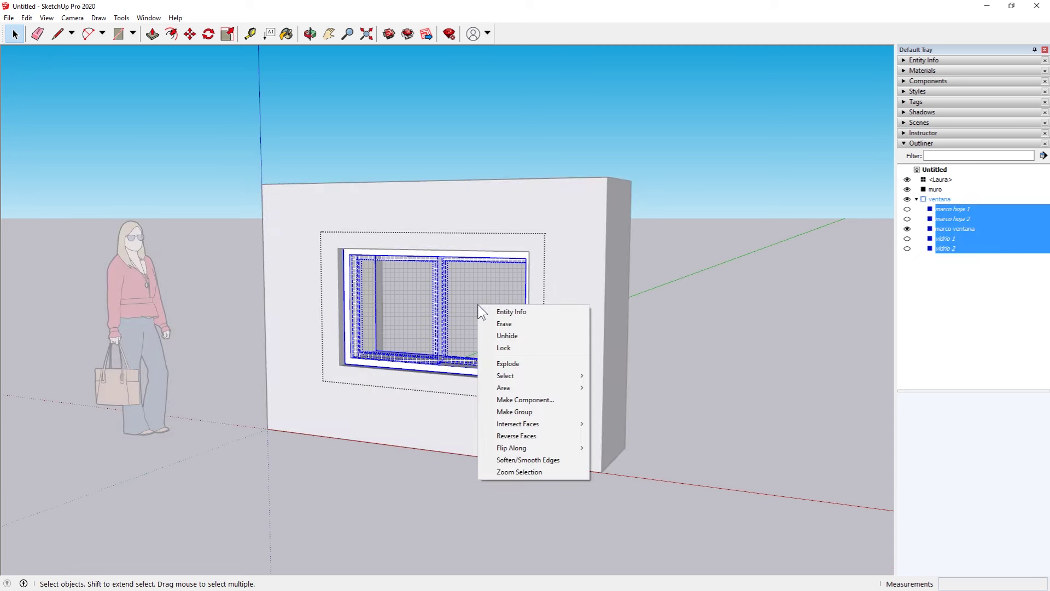
left_click(504, 336)
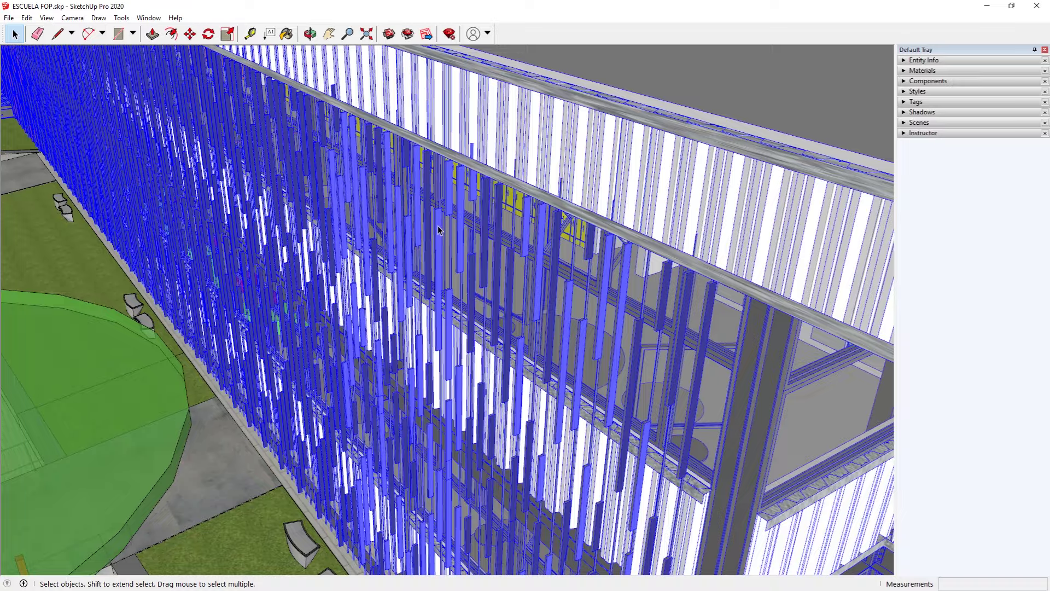
- Orbit and zoom around the school facade, then show the Outliner with the model's top-level groups
mouse_move(317, 278)
middle_mouse_down()
mouse_move(408, 300)
mouse_move(409, 278)
mouse_move(484, 266)
mouse_move(553, 272)
mouse_move(517, 312)
mouse_move(416, 290)
middle_mouse_up()
scroll(517, 312, "down", 3)
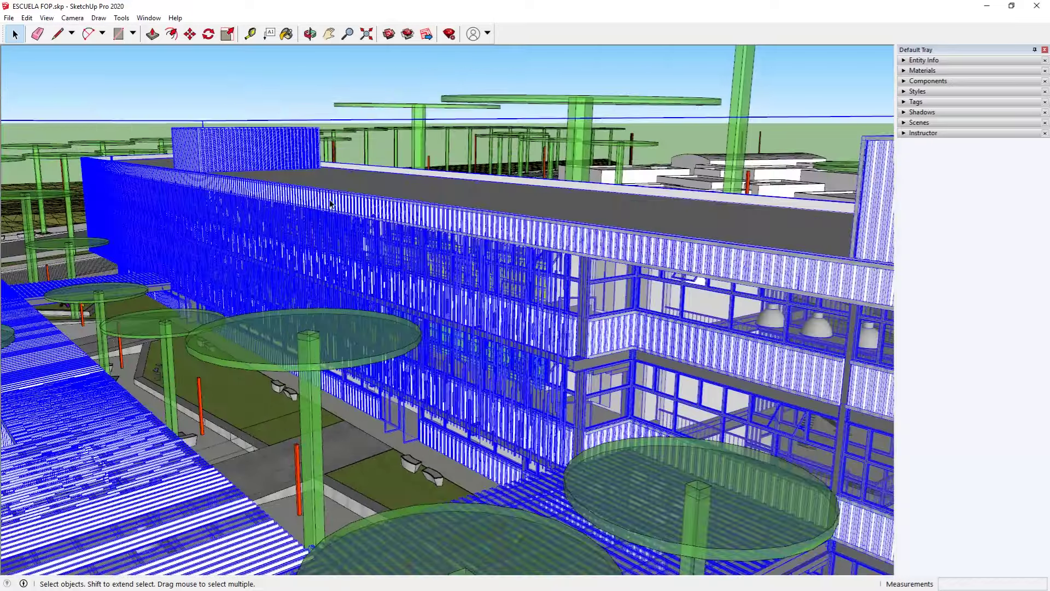
scroll(400, 285, "up", 3)
scroll(400, 284, "up", 3)
scroll(400, 284, "down", 3)
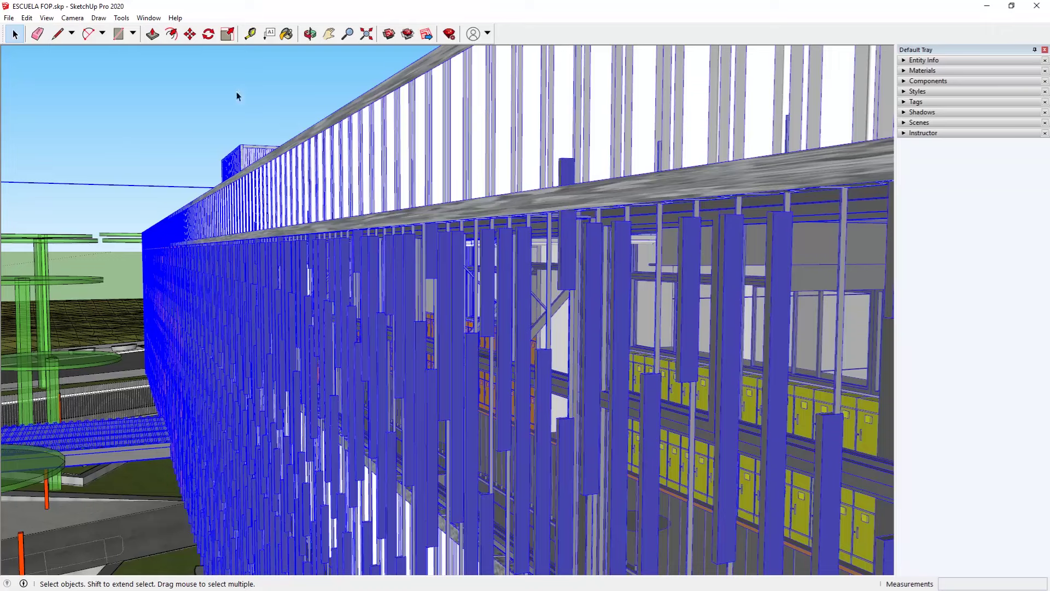
left_click(148, 18)
left_click(275, 202)
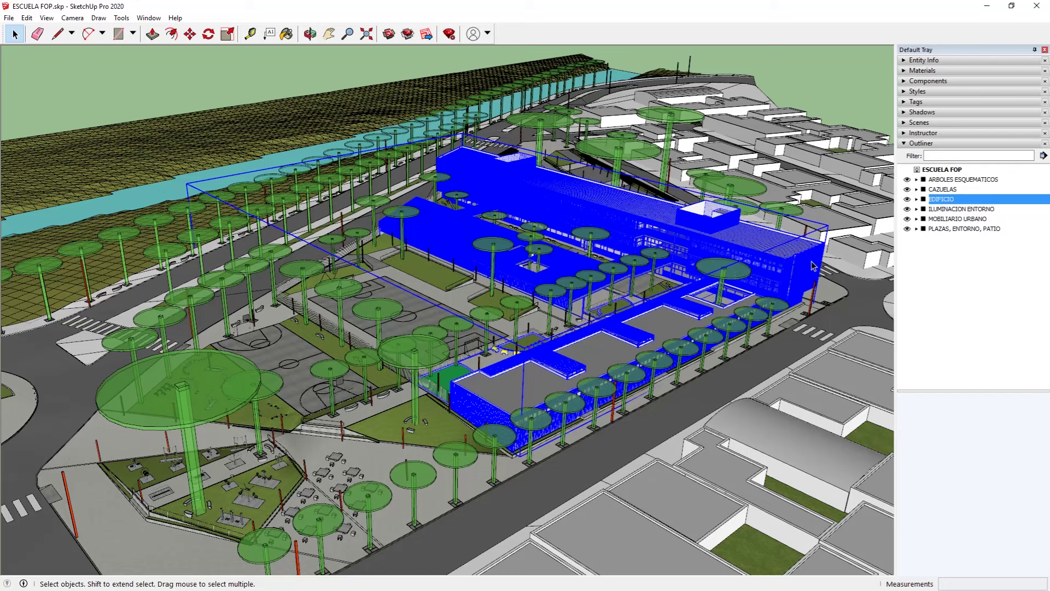
- Preview ILUMINACION ENTORNO, MOBILIARIO URBANO, PLAZAS and ARBOLES ESQUEMATICOS, then select and expand EDIFICIO
left_click(961, 209)
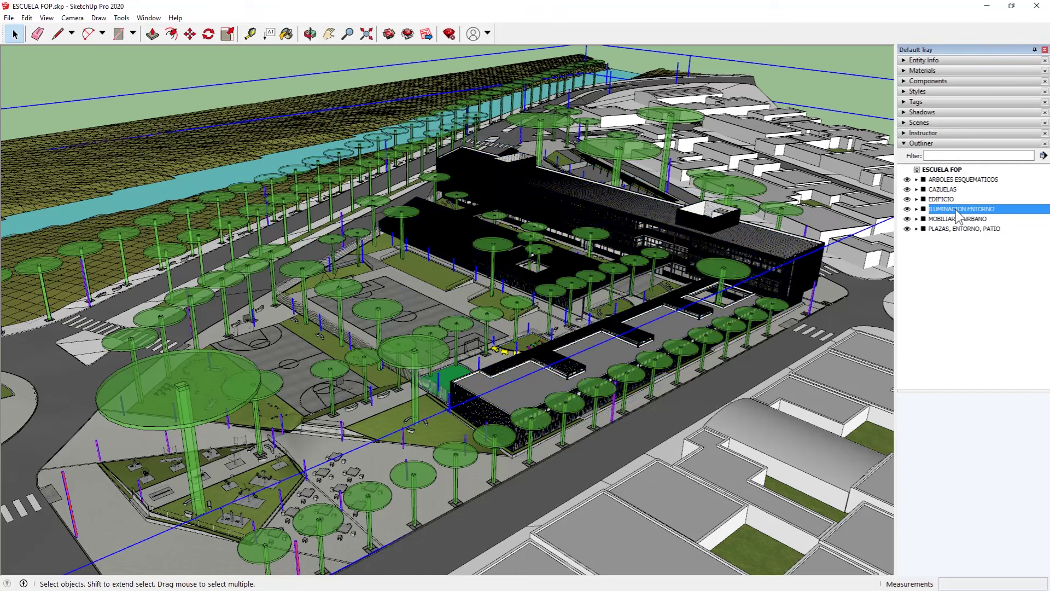
left_click(957, 219)
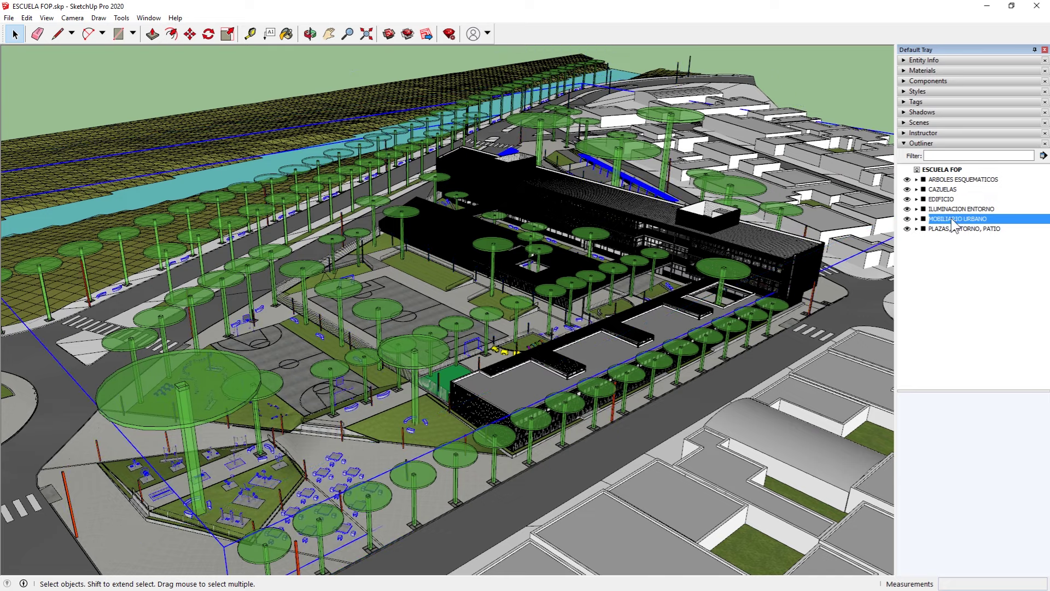
left_click(958, 229)
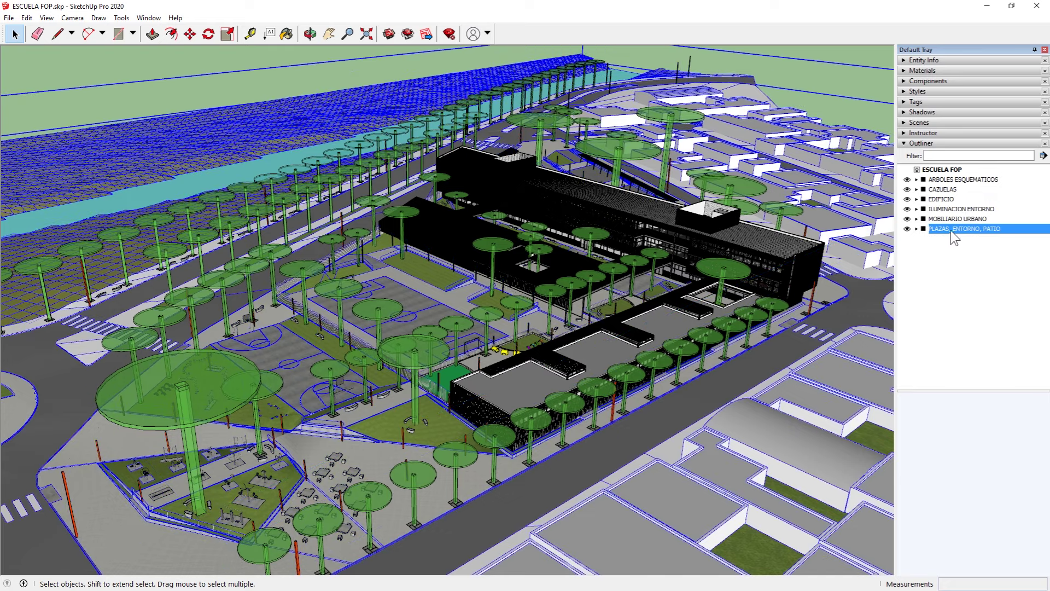
left_click(946, 180)
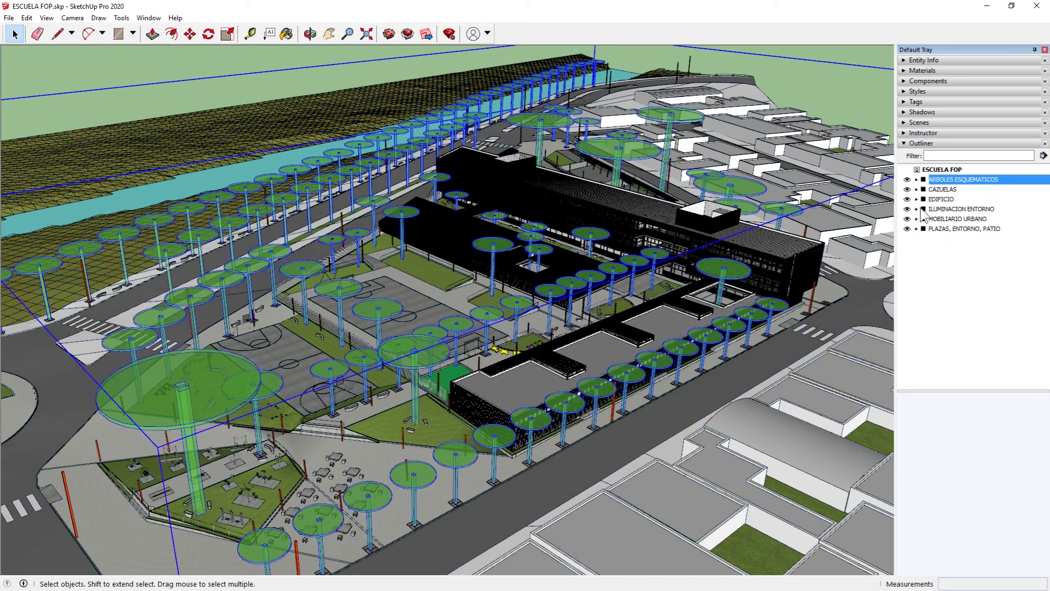
left_click(939, 199)
left_click(917, 199)
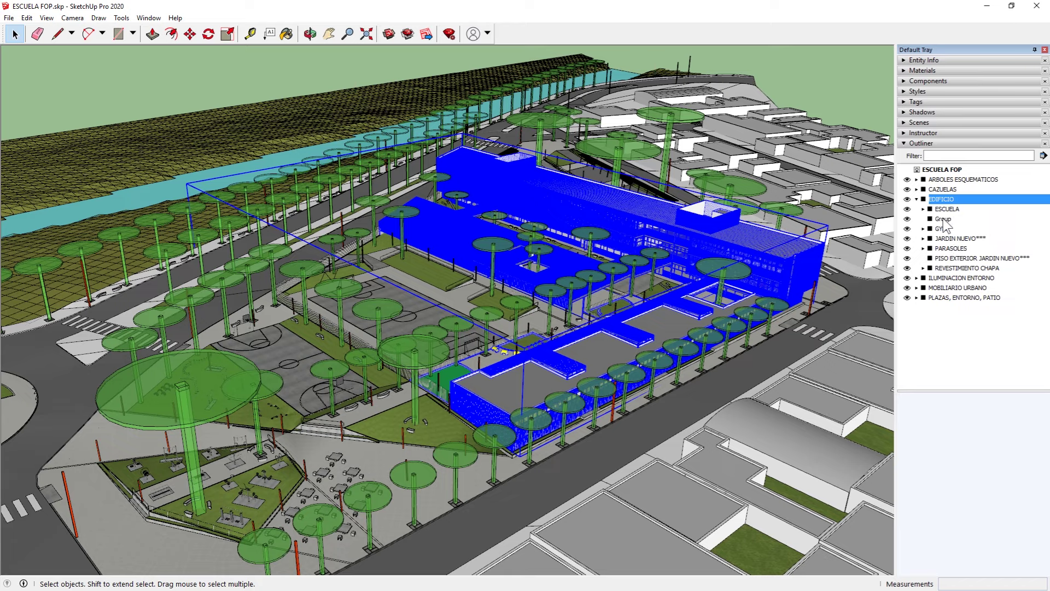
- Preview the unnamed Group inside EDIFICIO, then deselect it and zoom in on the facade
left_click(943, 219)
scroll(453, 275, "up", 5)
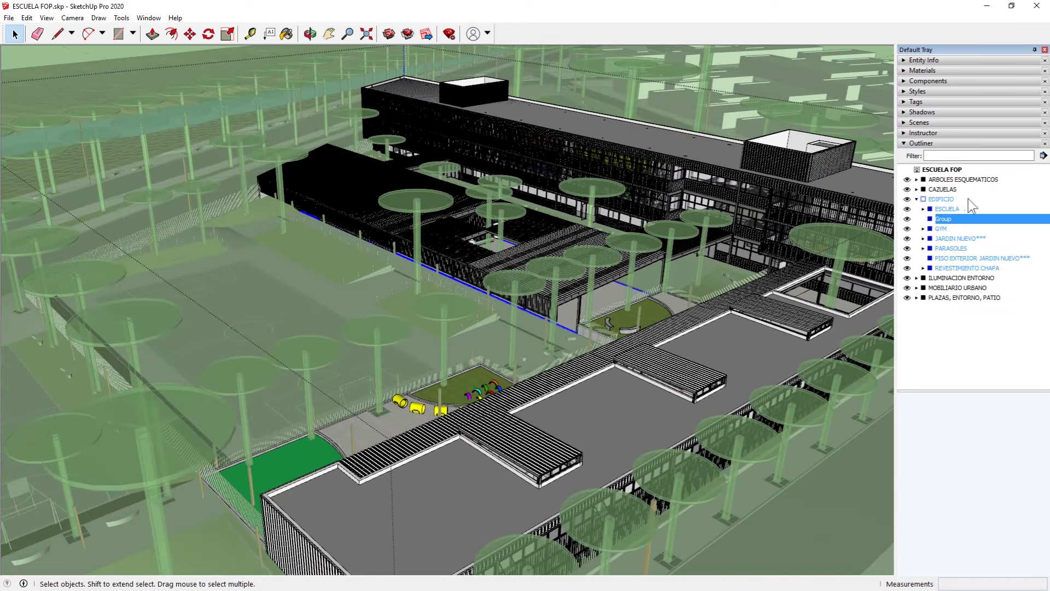
left_click(946, 361)
scroll(616, 135, "up", 3)
scroll(574, 145, "up", 3)
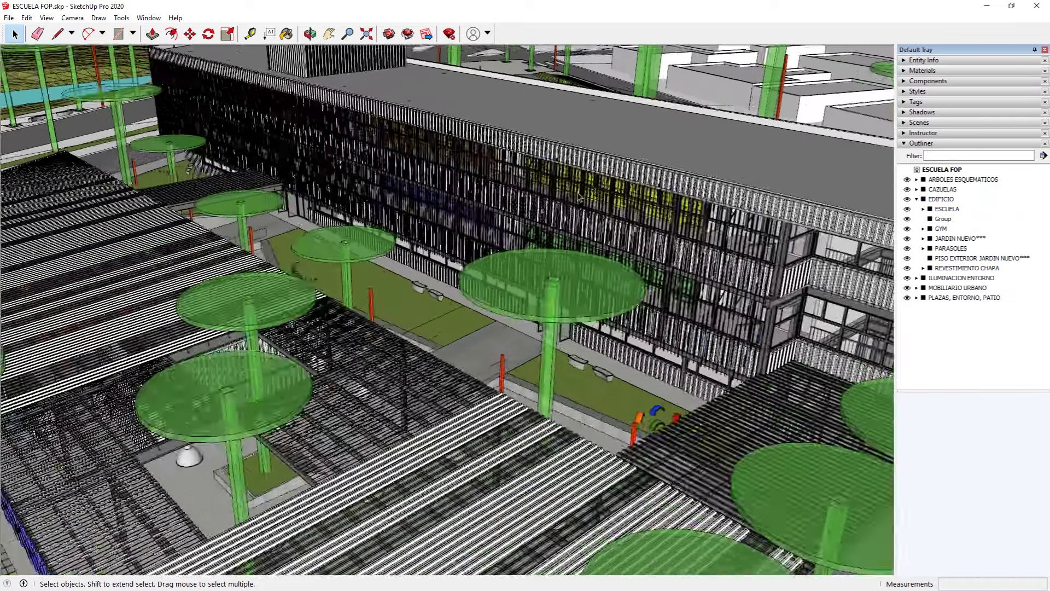
scroll(530, 156, "up", 3)
scroll(491, 167, "up", 3)
scroll(491, 167, "up", 3)
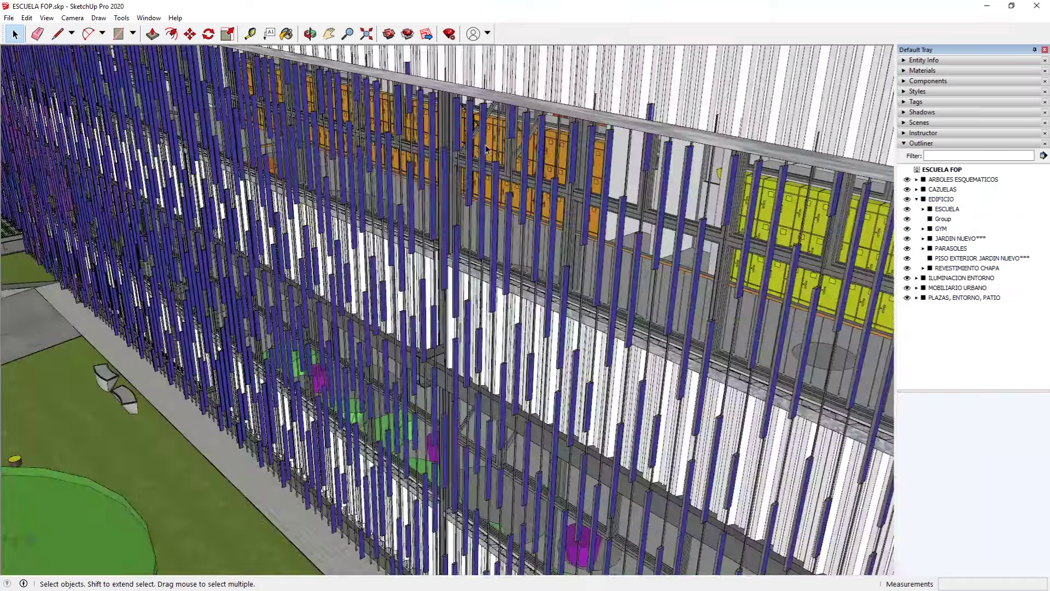
- Open the EDIFICIO building group for editing and select the PARASOLES louvres
left_click(487, 148)
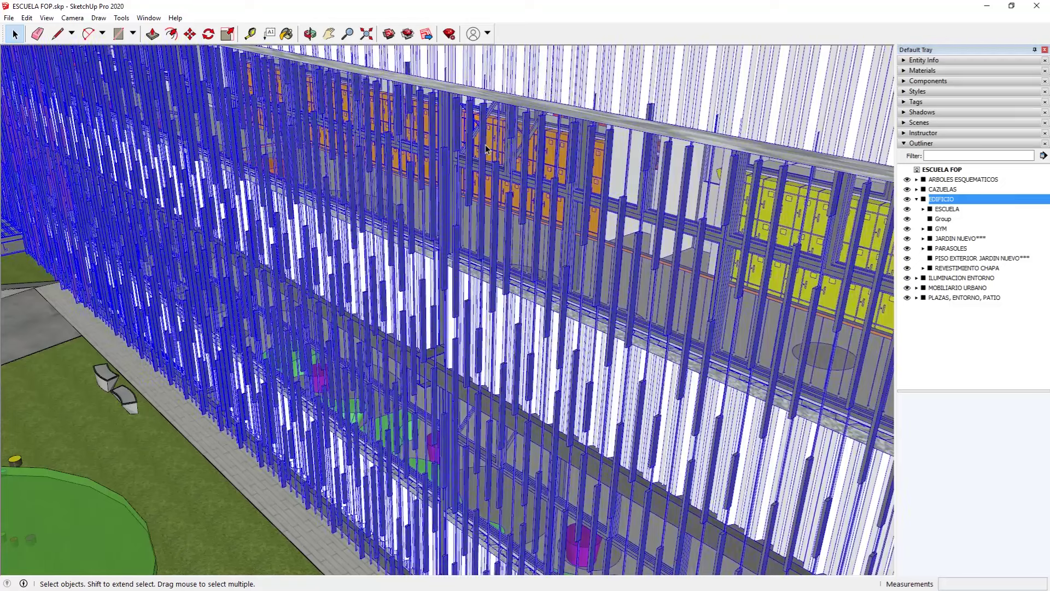
double_click(540, 175)
left_click(541, 171)
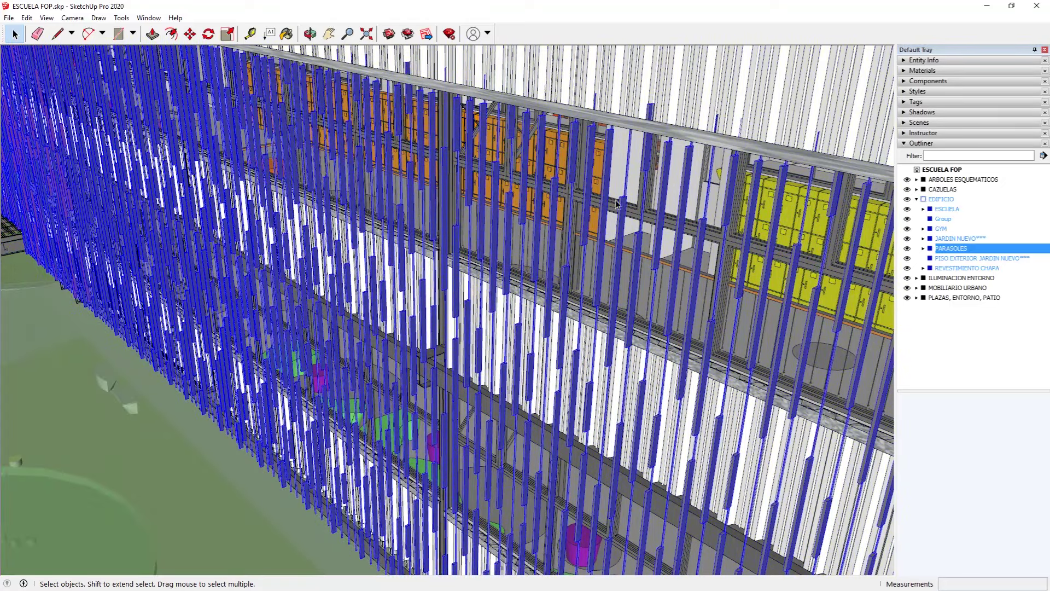
- Hide the PARASOLES louvres and close the EDIFICIO building group
right_click(421, 122)
left_click(442, 148)
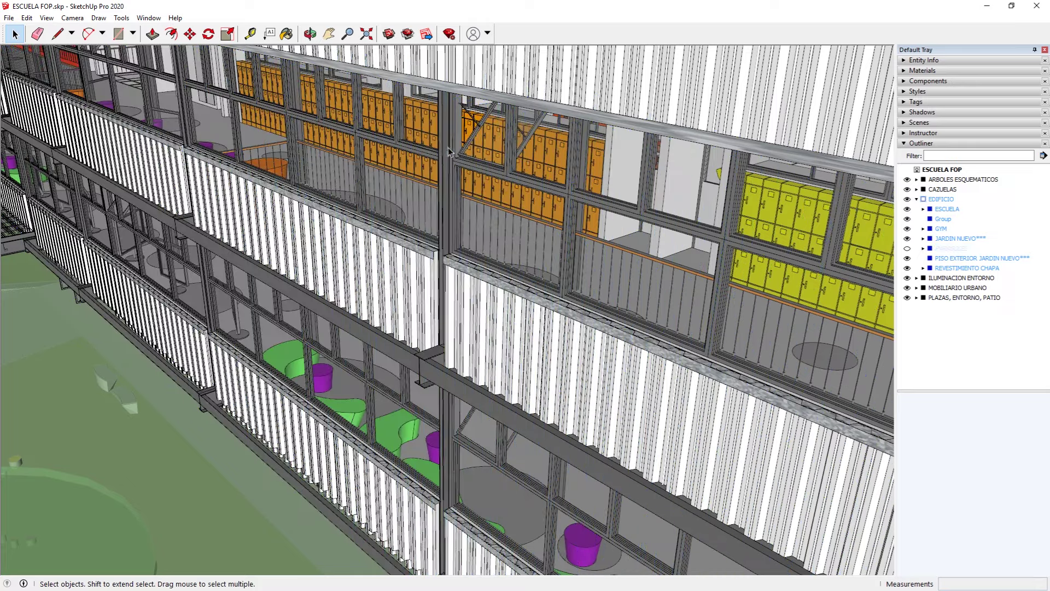
scroll(382, 283, "down", 3)
scroll(382, 282, "down", 3)
scroll(382, 283, "down", 1)
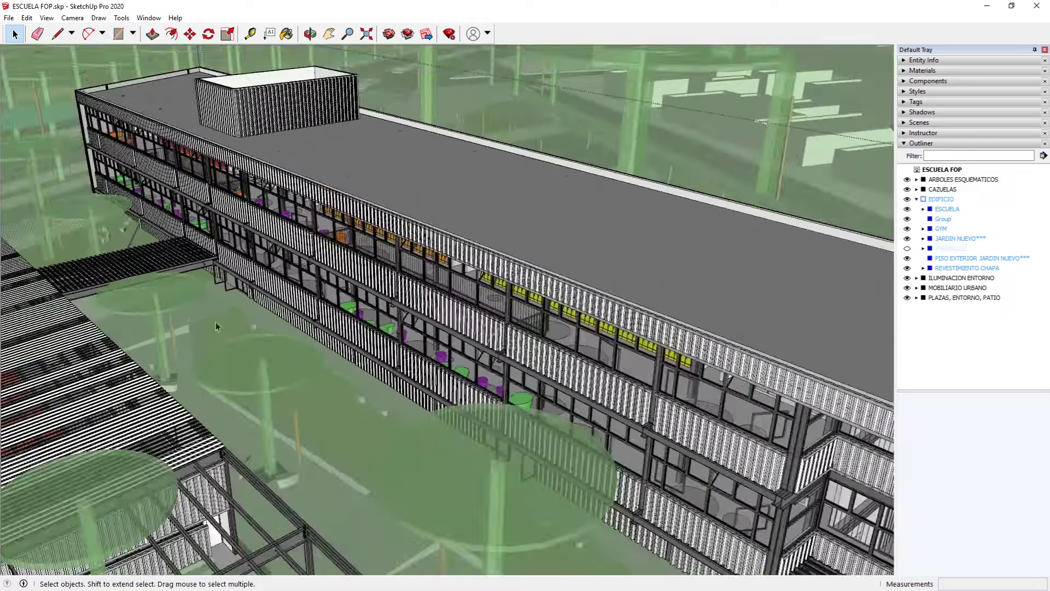
left_click(62, 99)
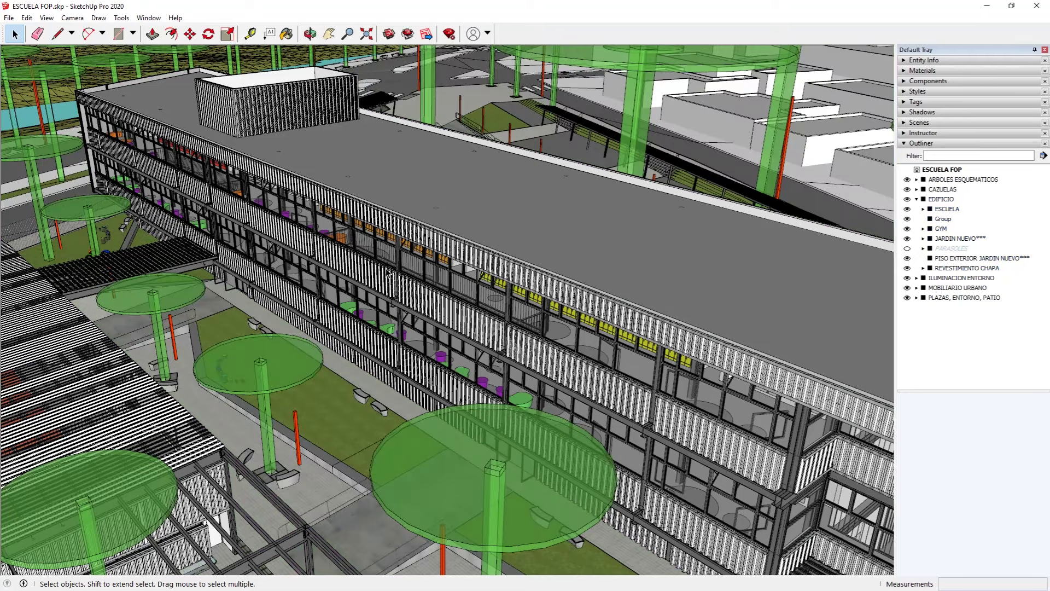
left_click(26, 17)
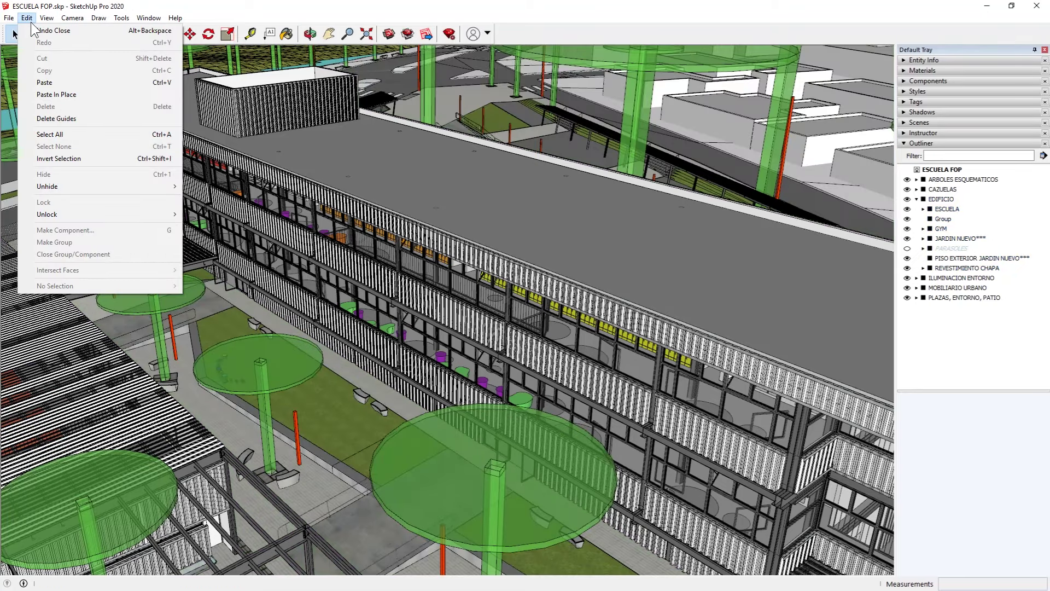
mouse_move(48, 186)
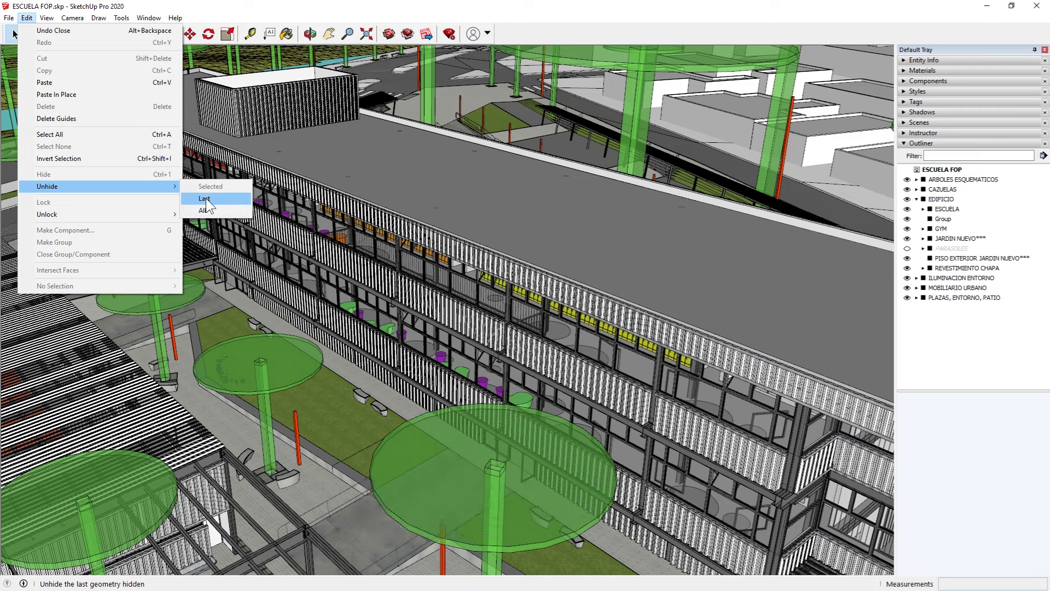
- Hide the ARBOLES ESQUEMATICOS schematic trees from the courtyard
left_click(225, 360)
right_click(226, 358)
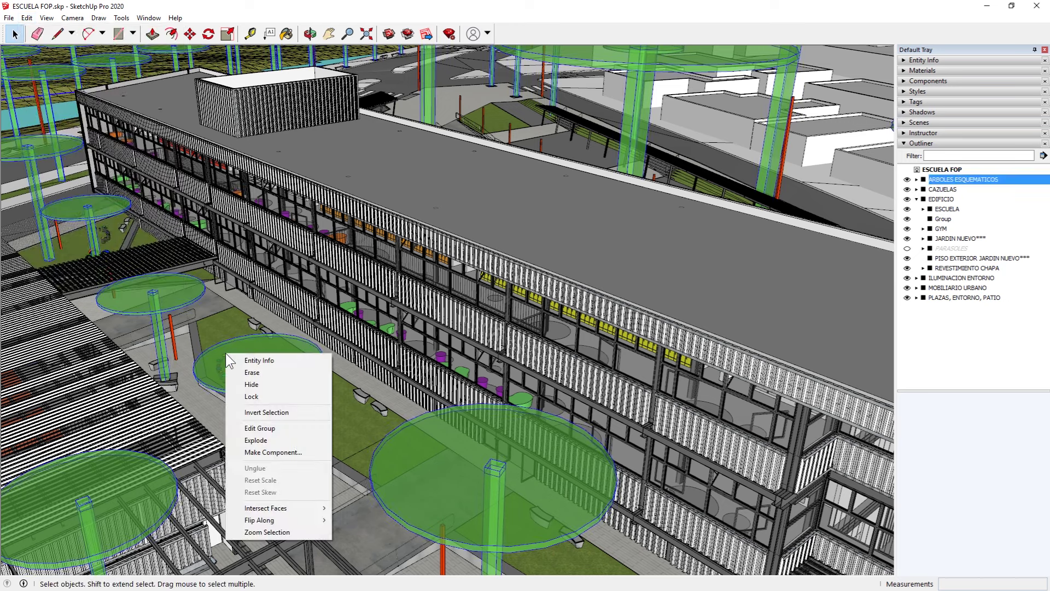
left_click(266, 384)
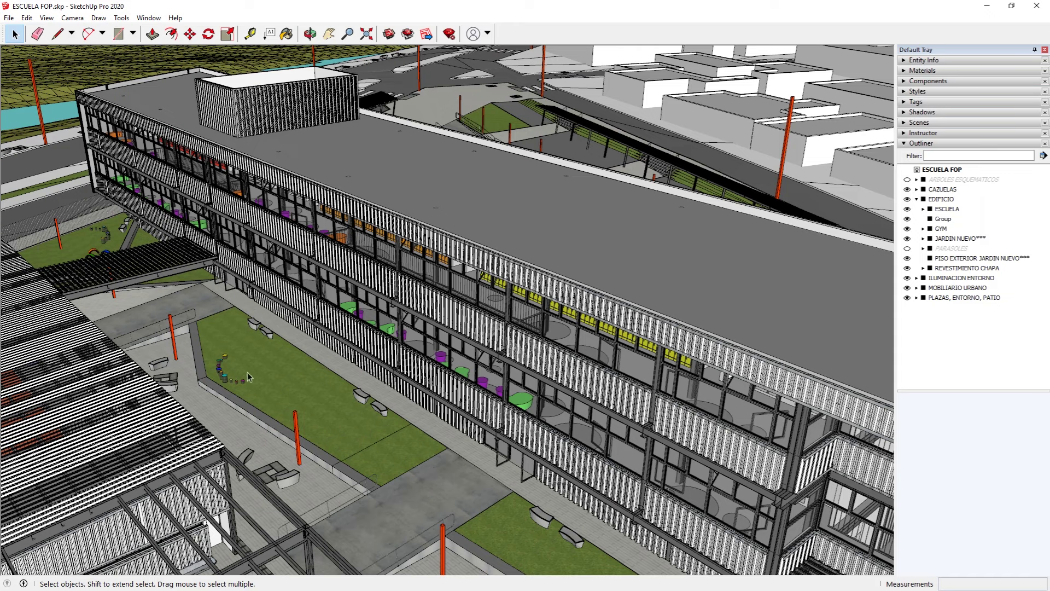
left_click(26, 17)
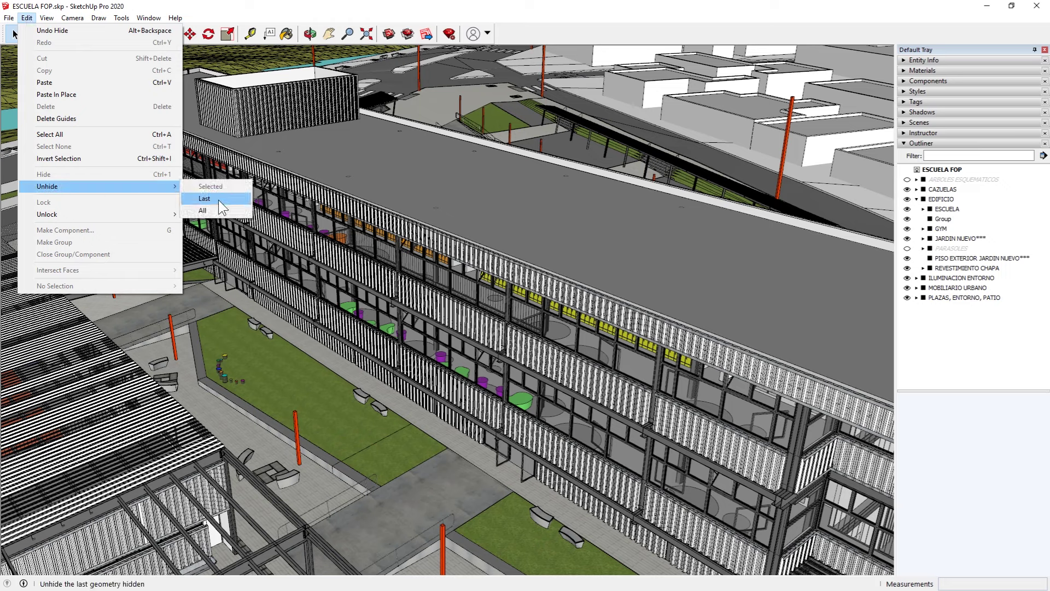
- Bring the trees back with Edit > Unhide > Last, then try Unhide > All
left_click(219, 199)
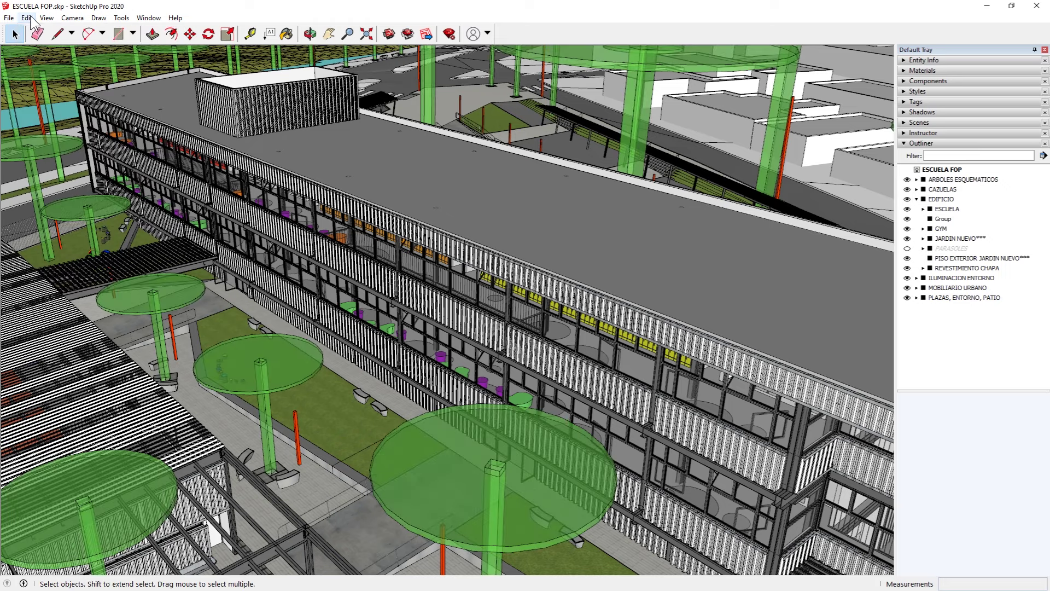
left_click(26, 17)
mouse_move(99, 186)
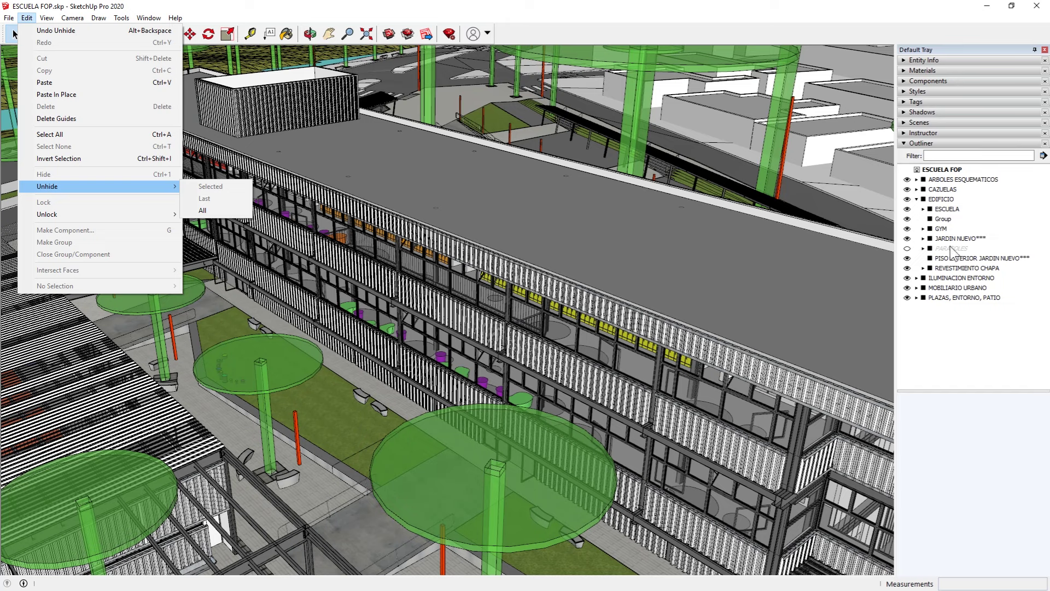
left_click(55, 24)
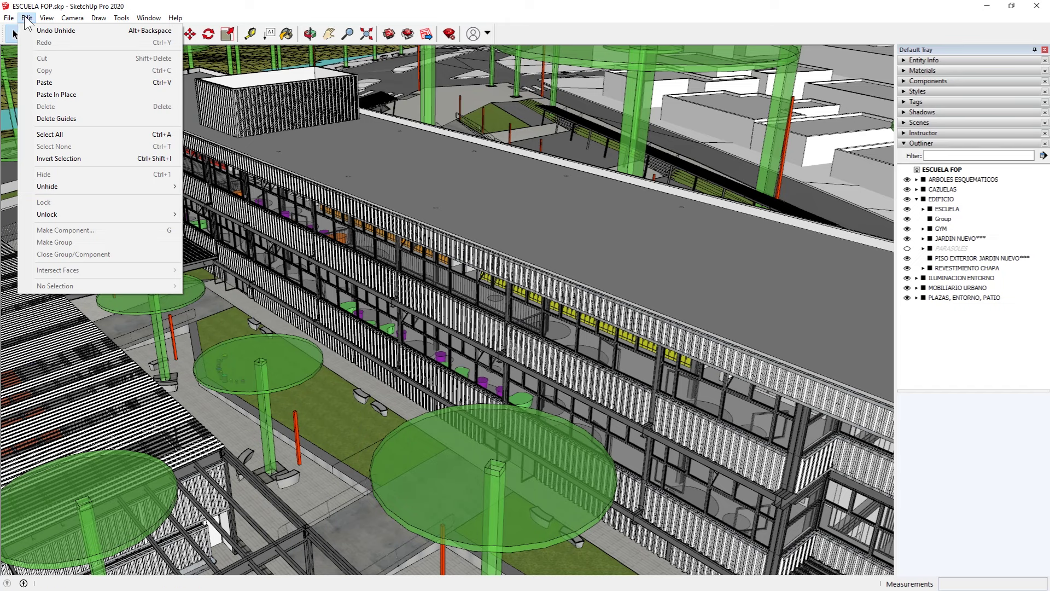
left_click(27, 18)
mouse_move(47, 186)
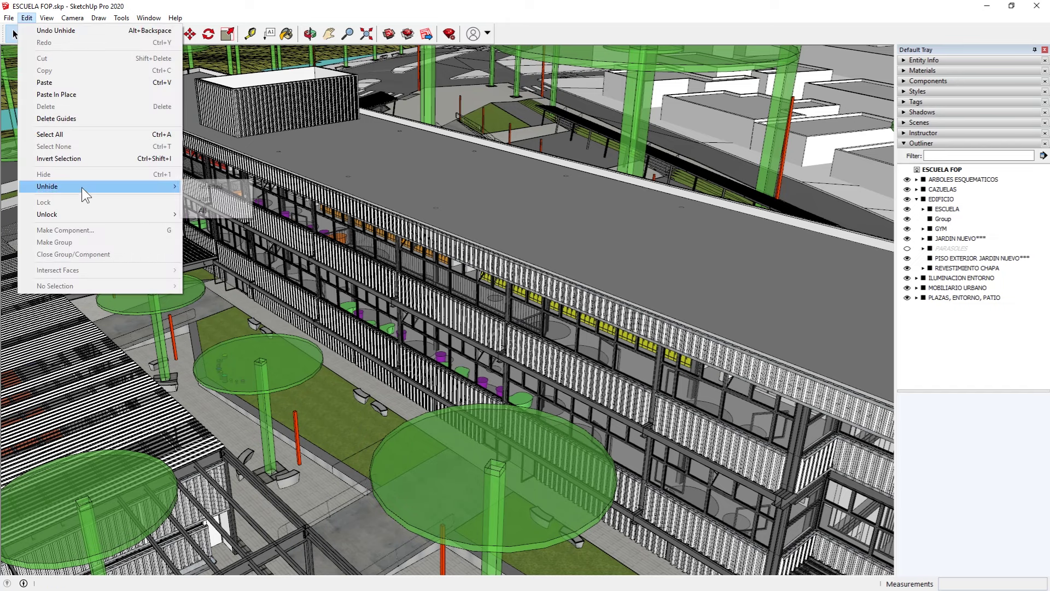
left_click(212, 209)
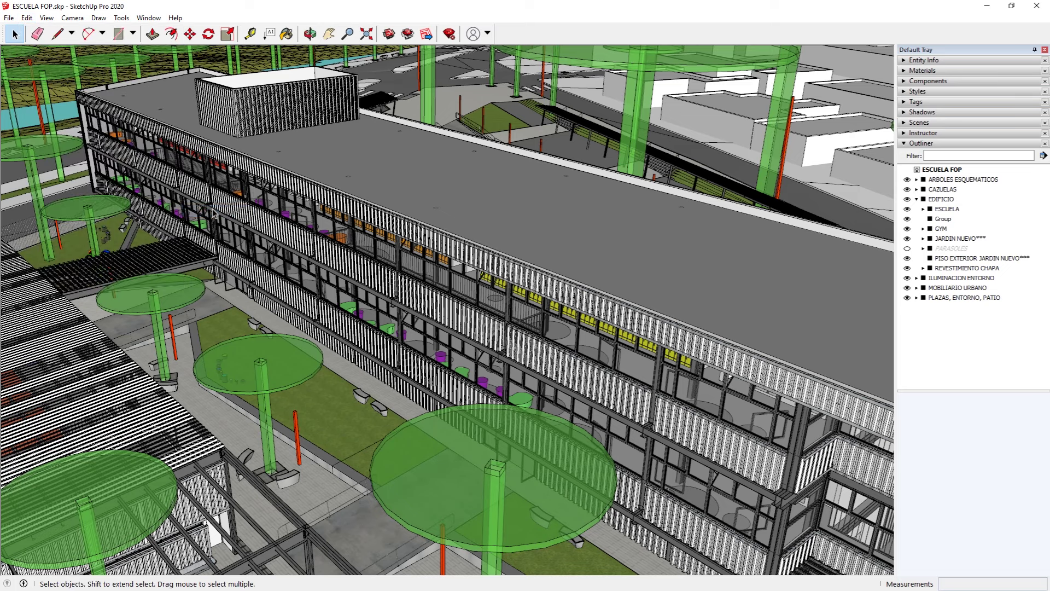
- Unhide the PARASOLES group from the Outliner and clear the selection
left_click(943, 249)
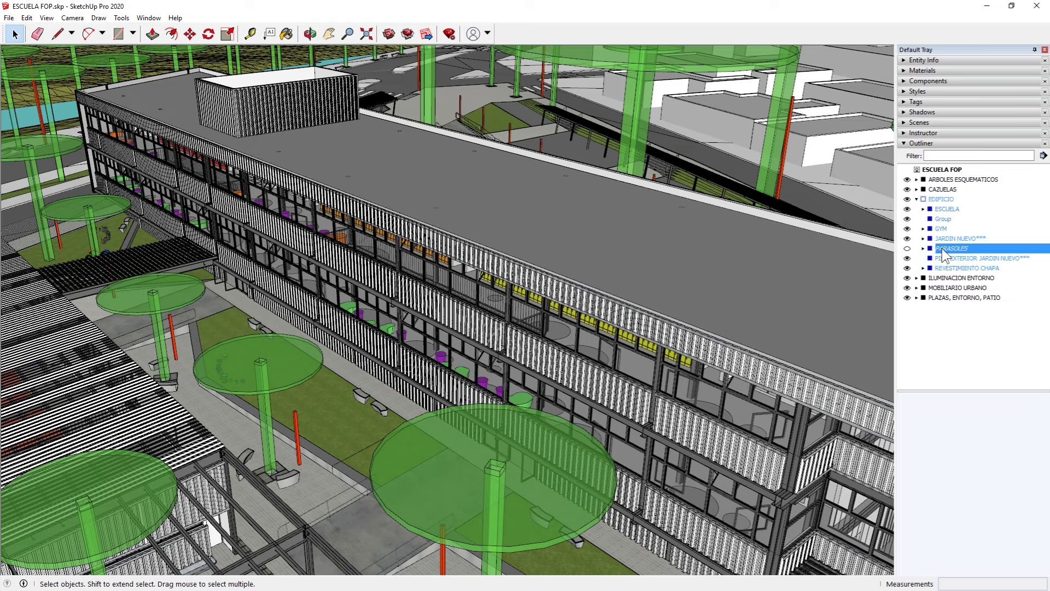
right_click(943, 254)
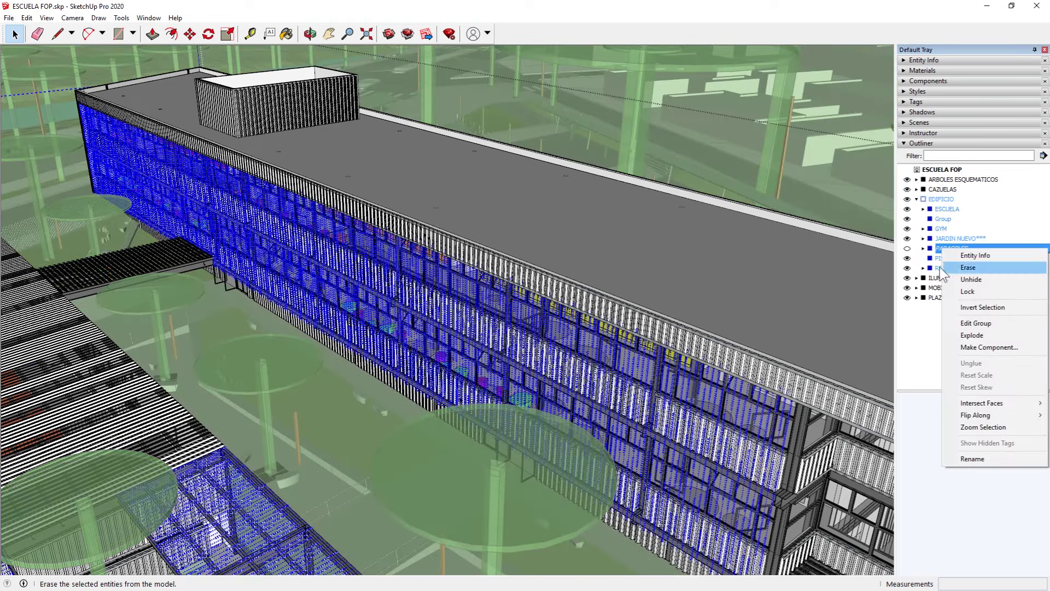
left_click(968, 279)
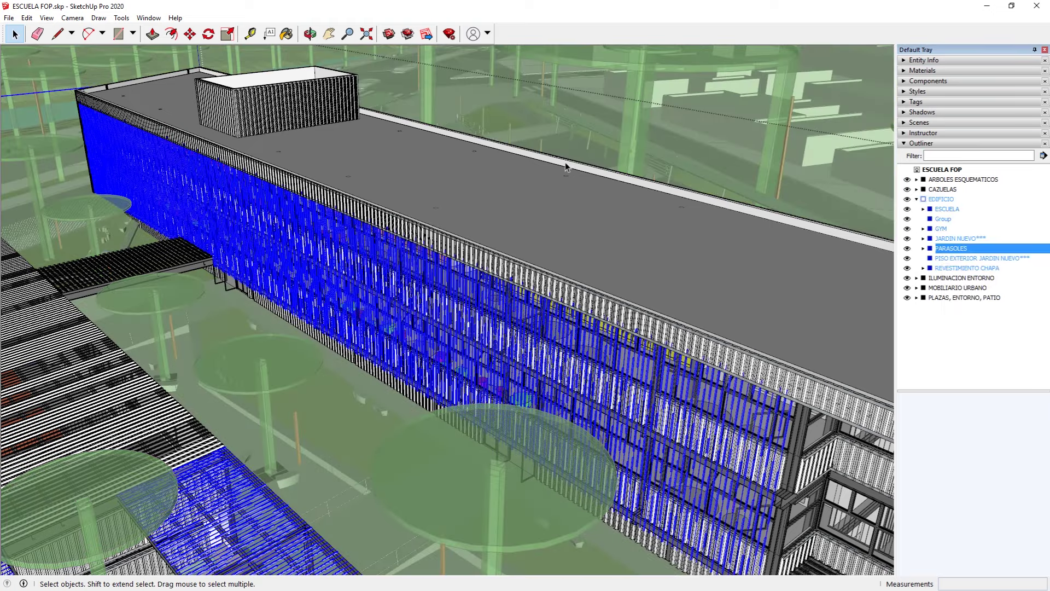
left_click(536, 104)
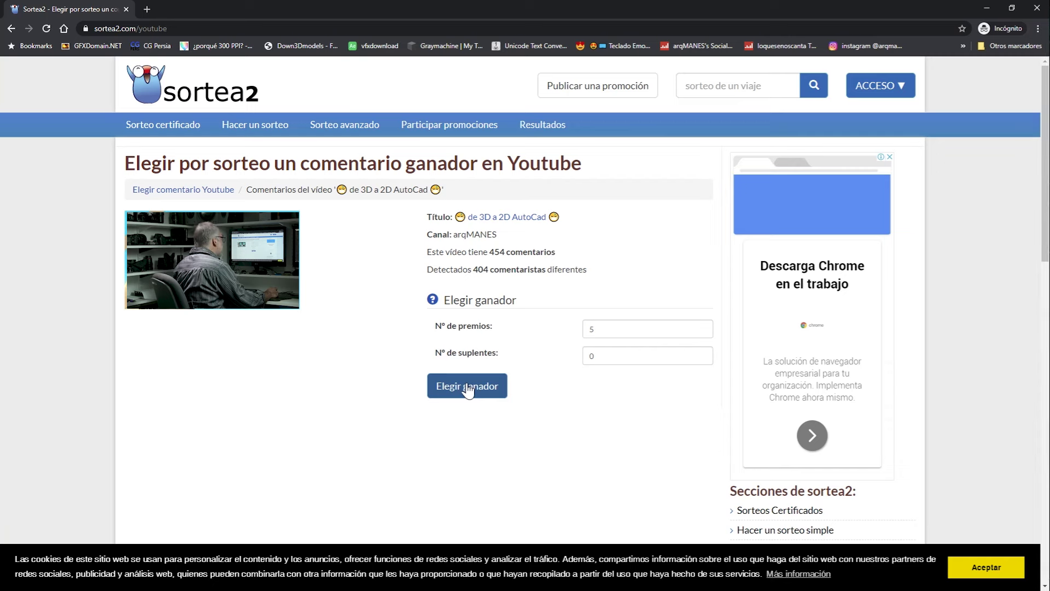
- Run the sortea2 draw for 5 winning comments with Elegir ganador
left_click(468, 388)
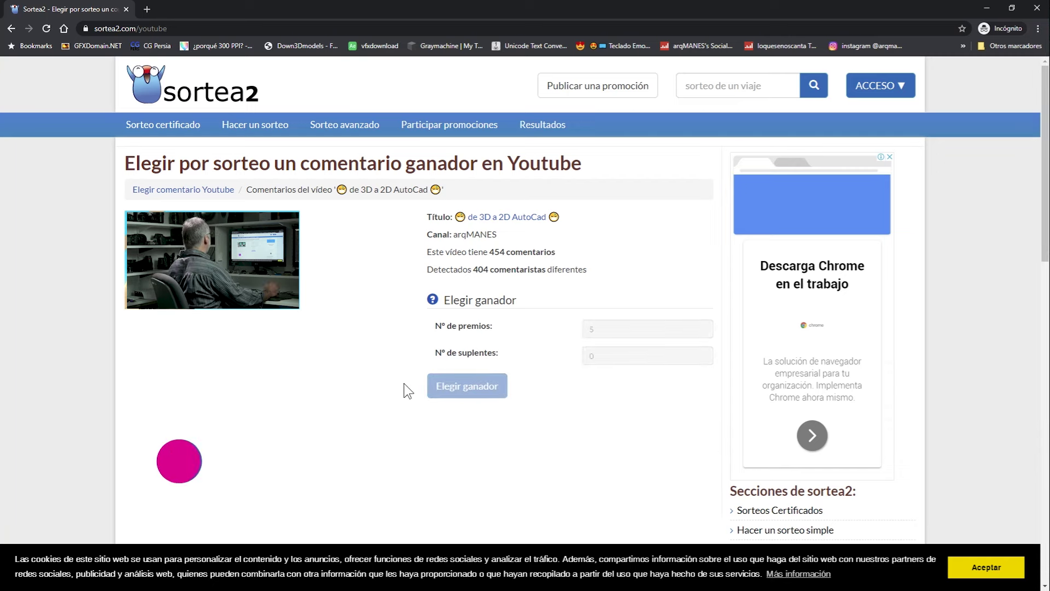